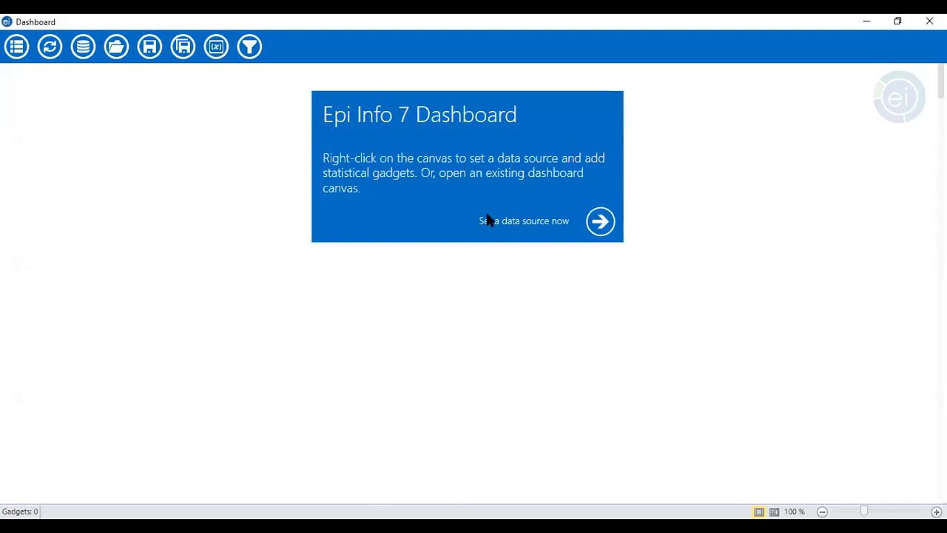
Start setting the dashboard's data source and choose Microsoft Excel 97-2003 Workbook (.xls) as the database type.
left_click(544, 226)
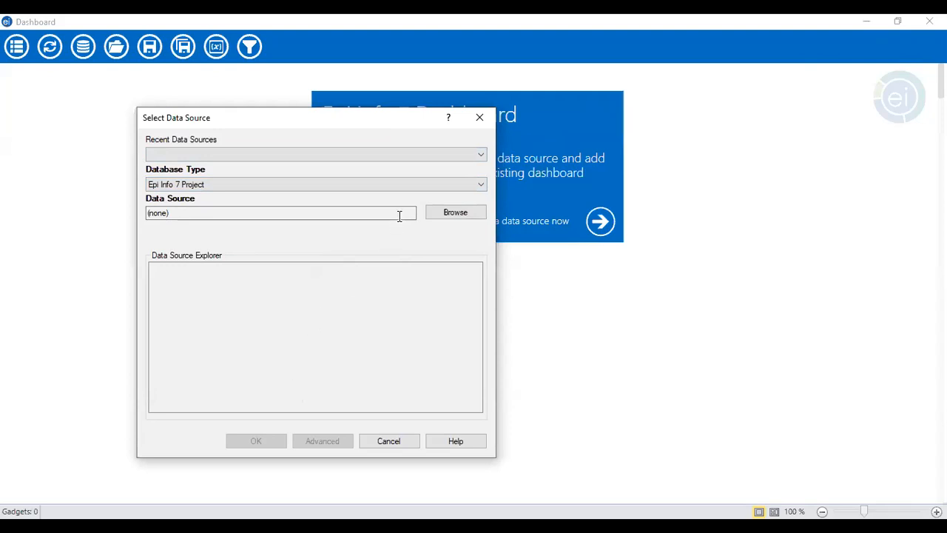
left_click(481, 186)
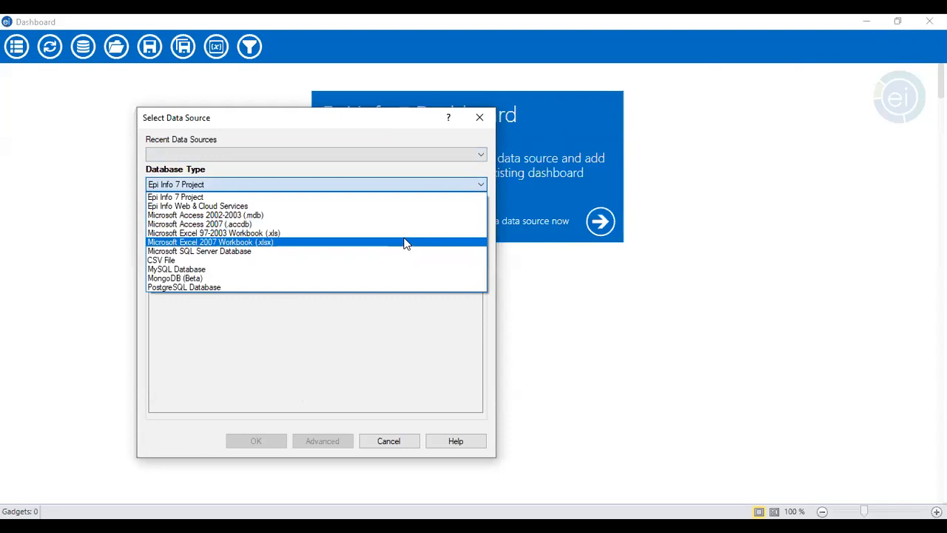
left_click(311, 233)
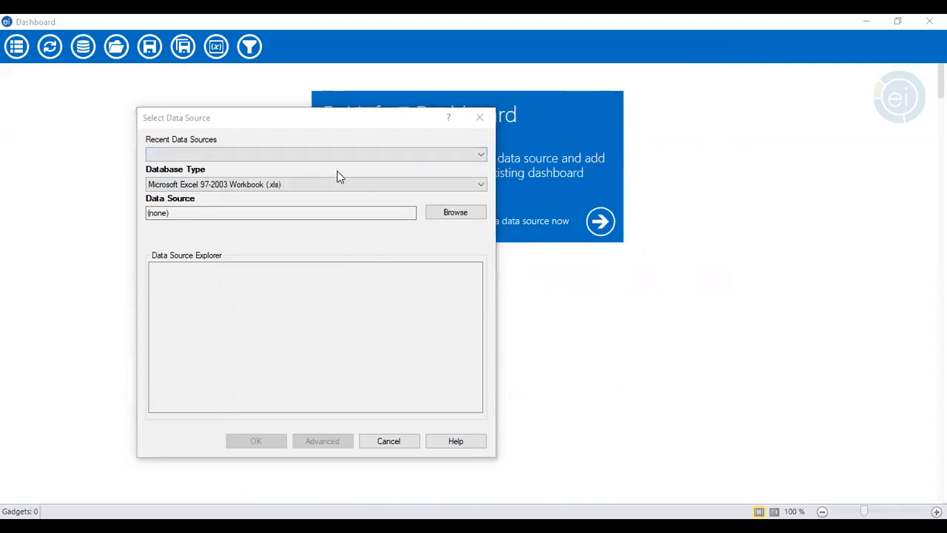
left_click(450, 216)
left_click(434, 279)
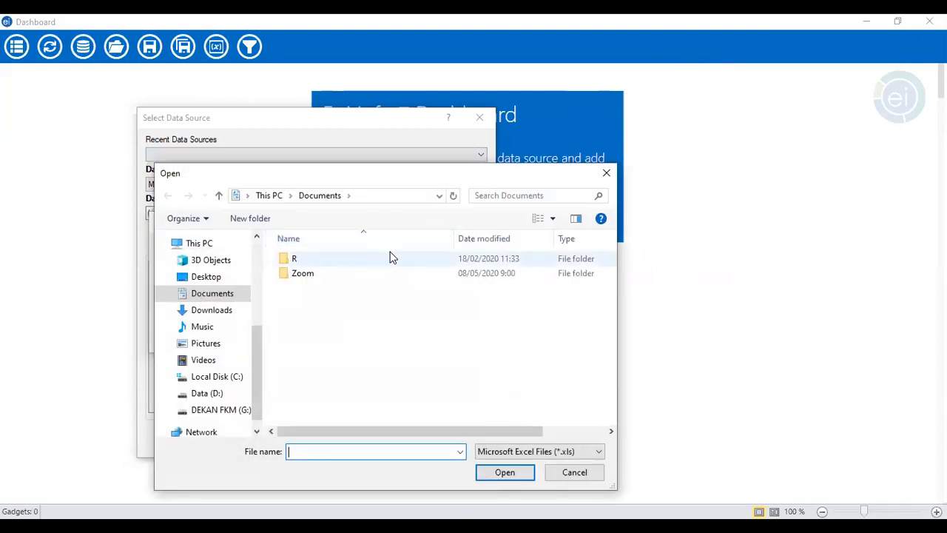
left_click_drag(260, 348, 255, 249)
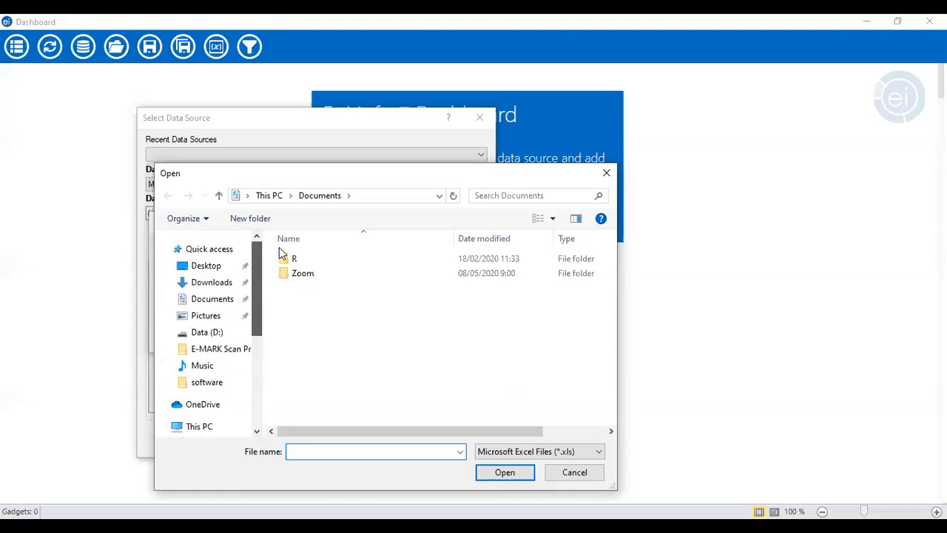
left_click(213, 283)
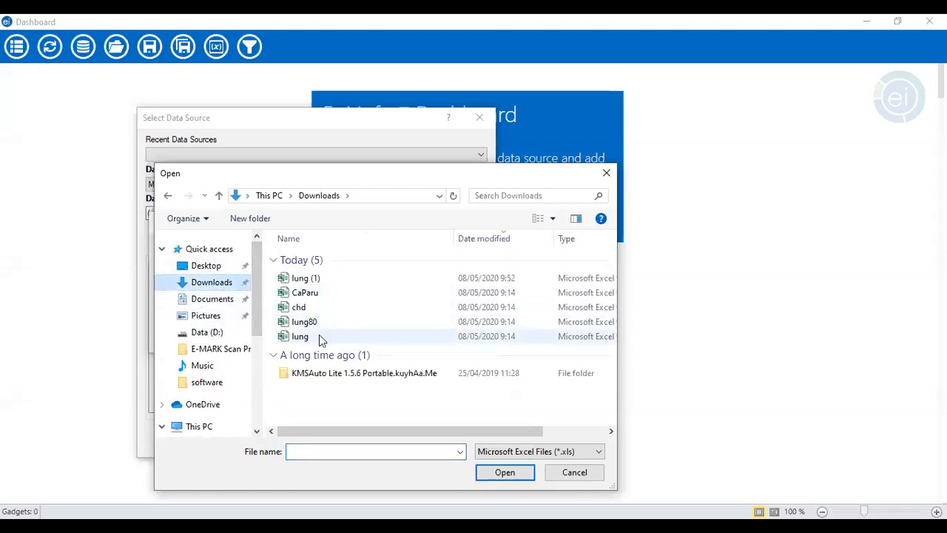
left_click(314, 339)
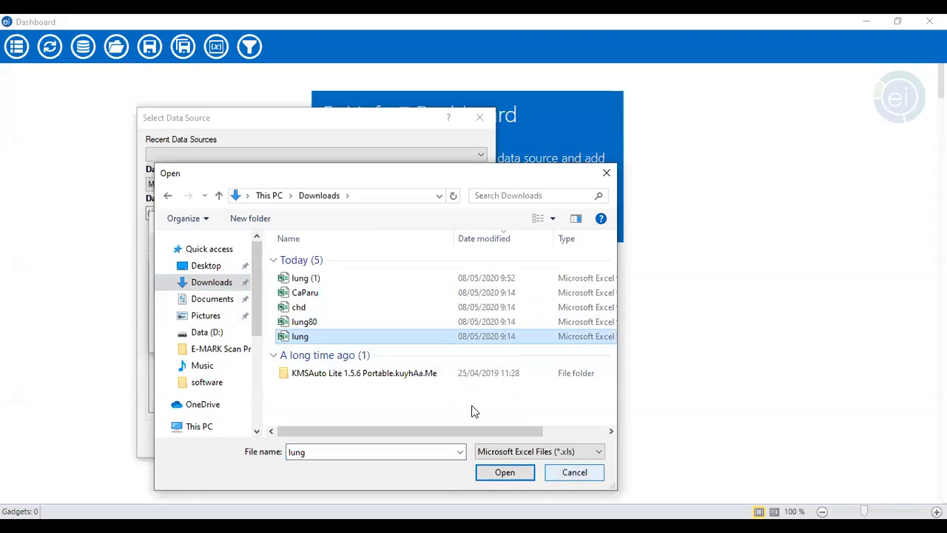
key("Tab")
key("Tab")
key("Tab")
key("Tab")
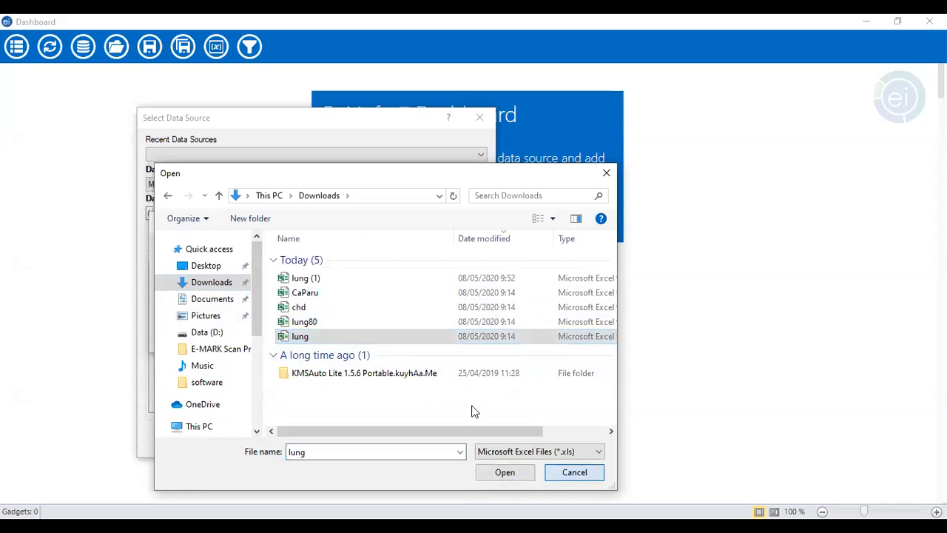
key("Return")
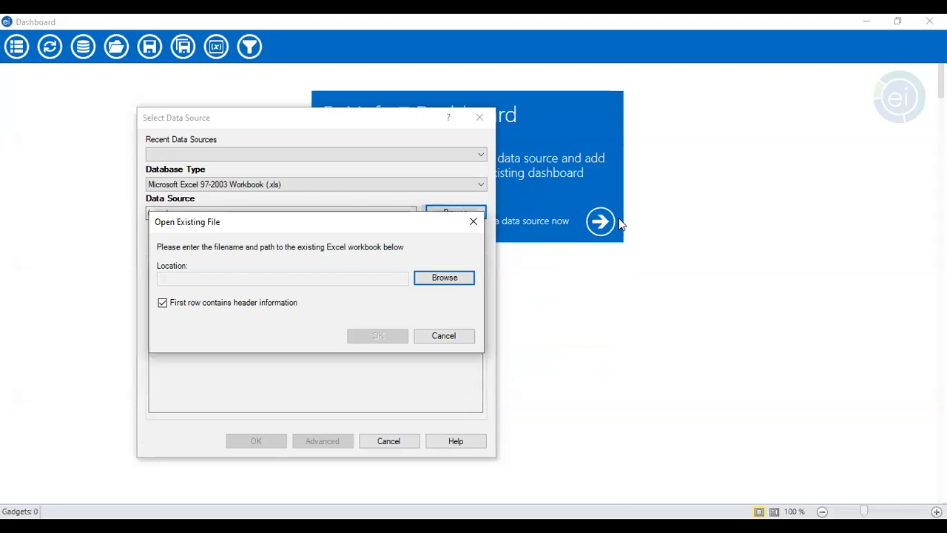
key("Return")
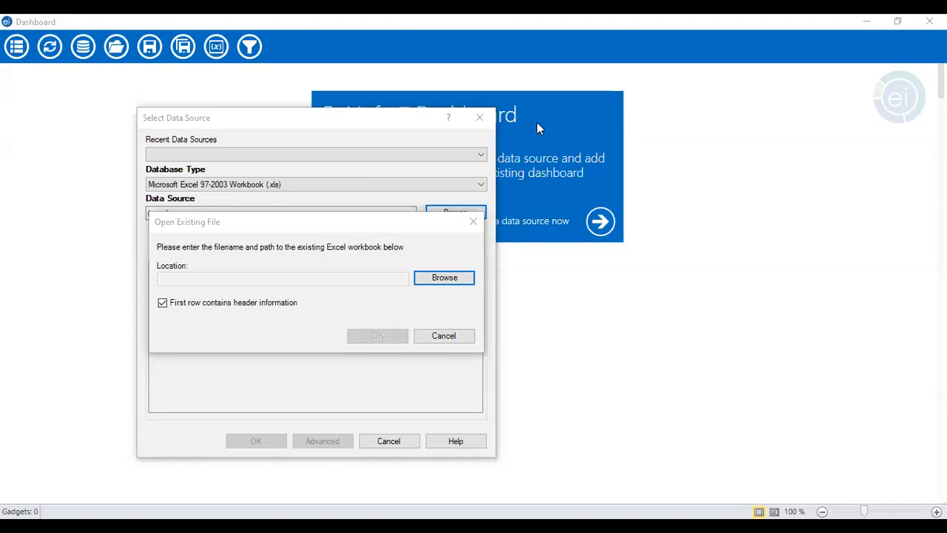
Load the lung workbook from the Downloads folder as the Excel data source.
left_click(443, 278)
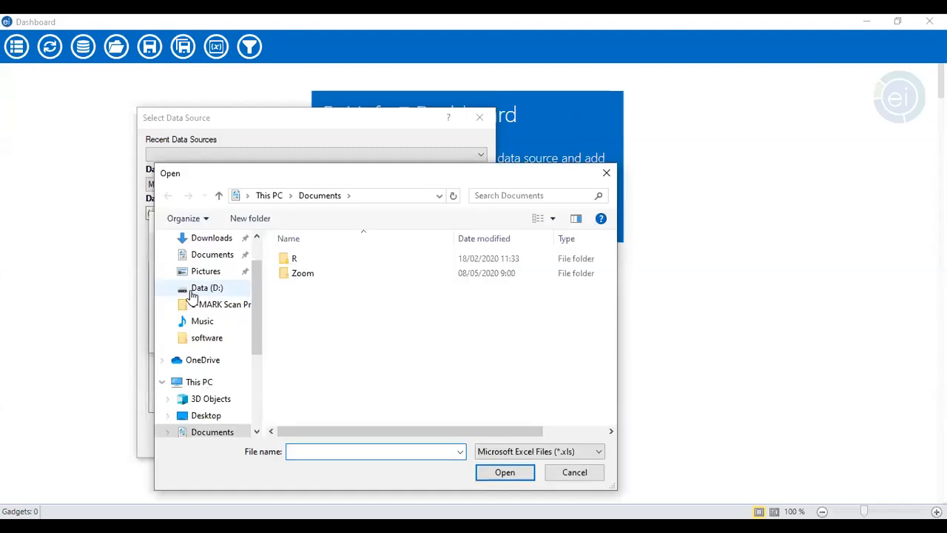
left_click(211, 238)
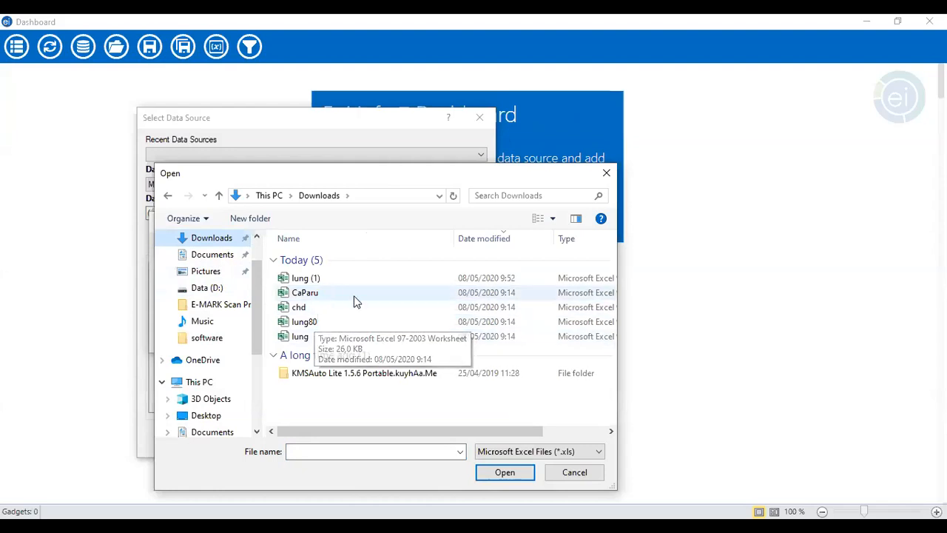
left_click(292, 334)
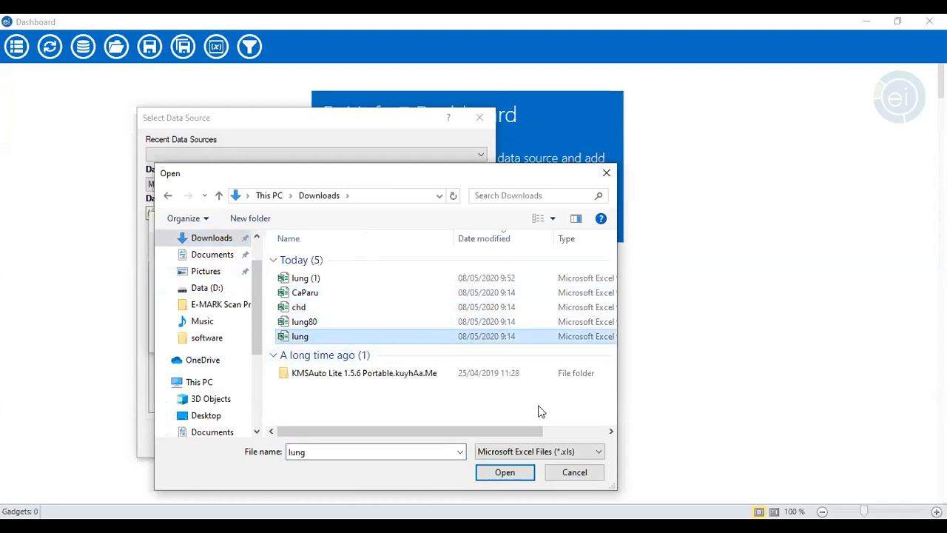
key("Tab")
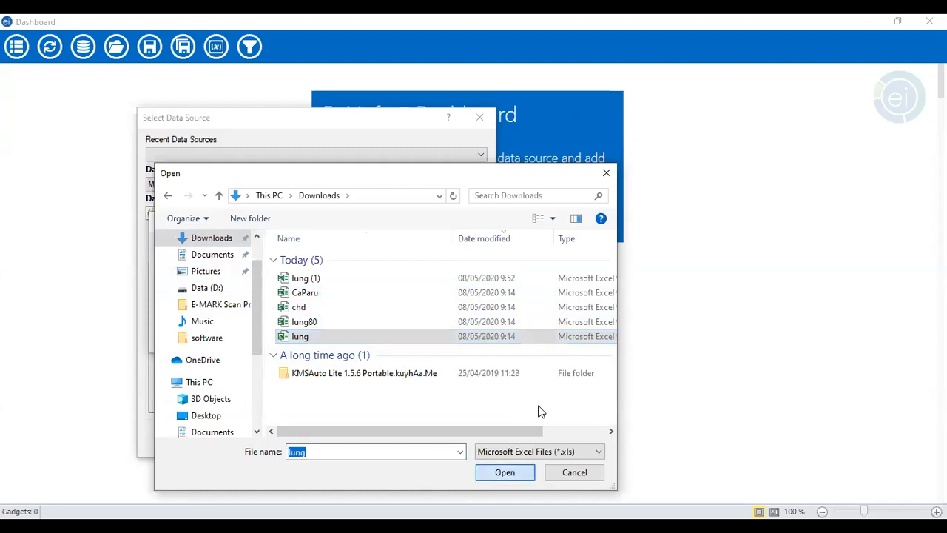
key("Return")
left_click(369, 337)
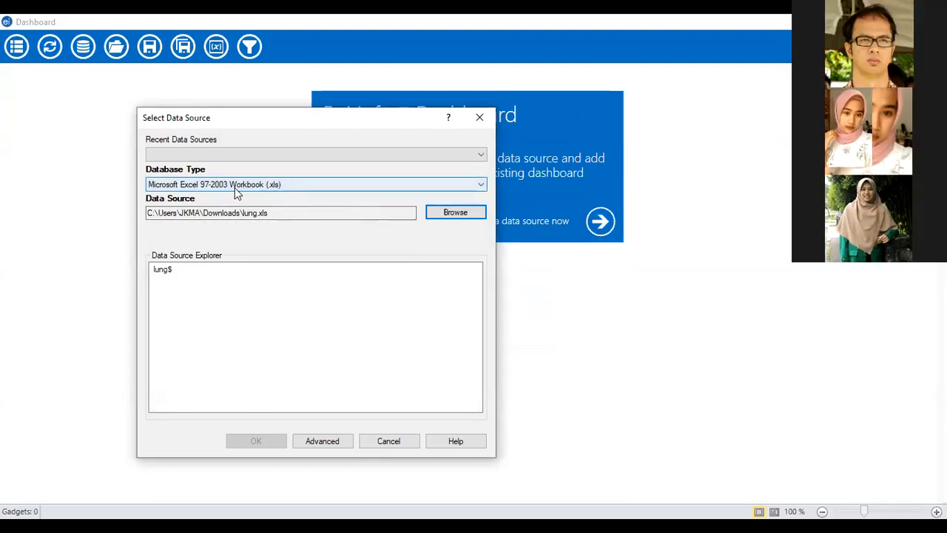
Switch the database type to Epi Info 7 Project and back to Microsoft Excel 97-2003 Workbook (.xls).
left_click(283, 187)
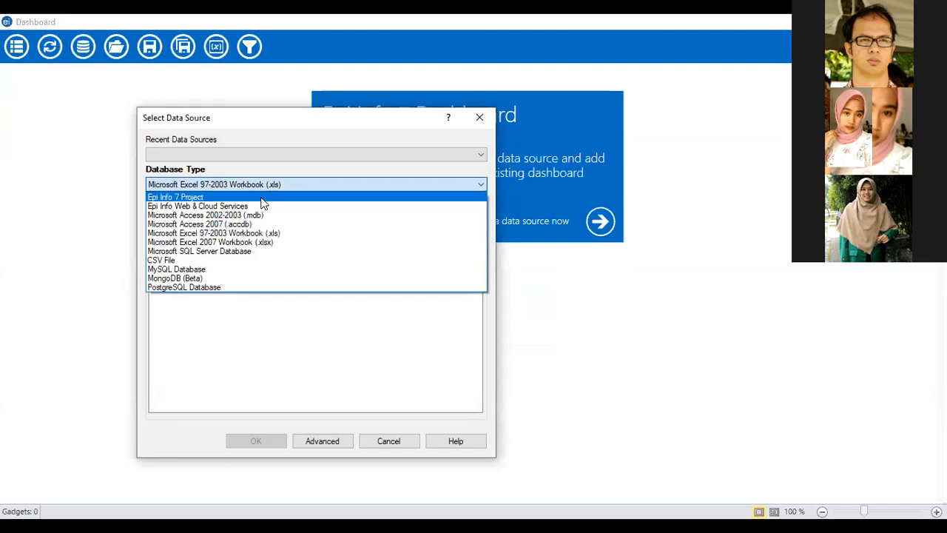
left_click(266, 198)
left_click(293, 189)
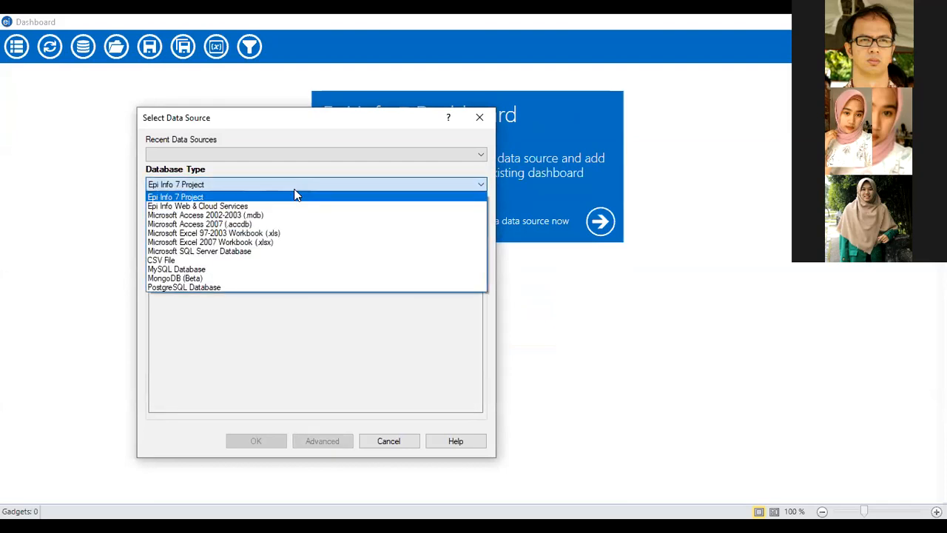
left_click(275, 233)
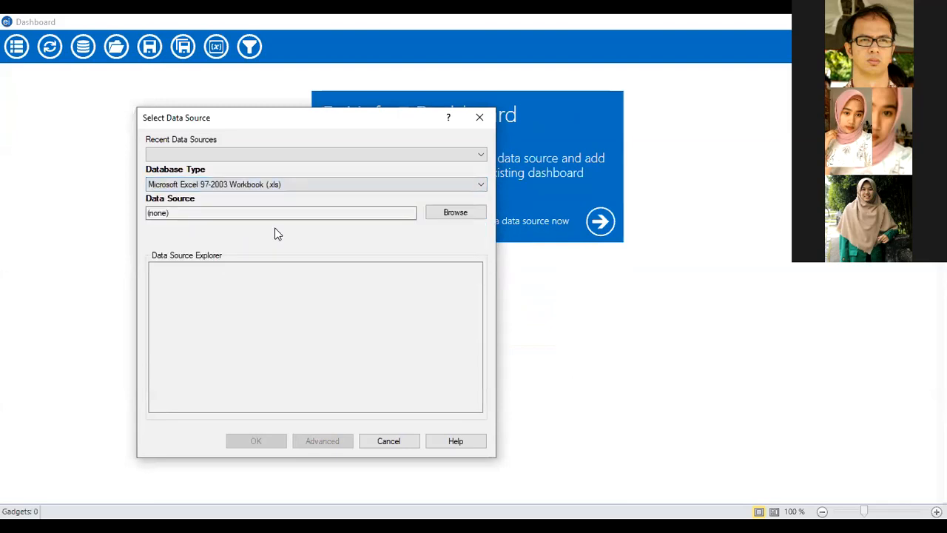
Set lung.xls from the Downloads folder as the data source file, with the first row containing header information.
left_click(454, 213)
left_click(459, 281)
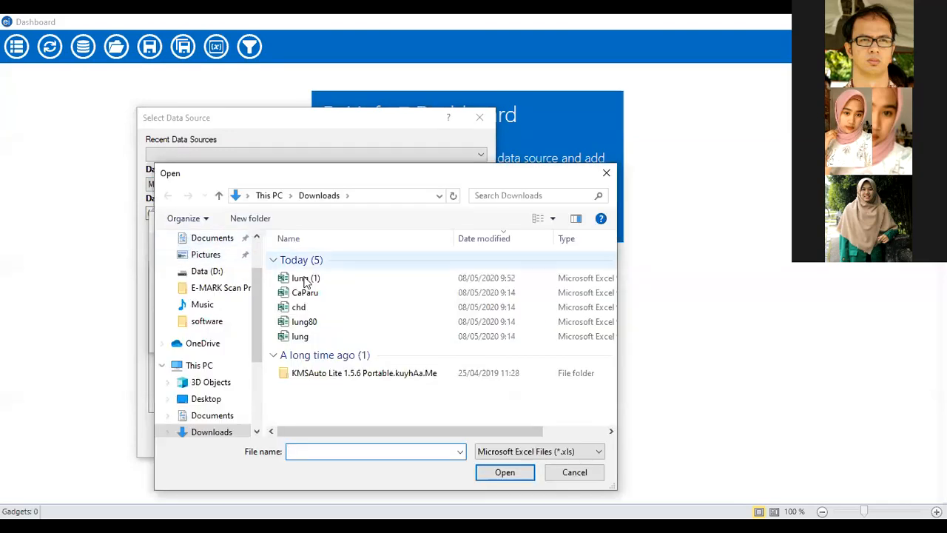
left_click(307, 337)
key("Return")
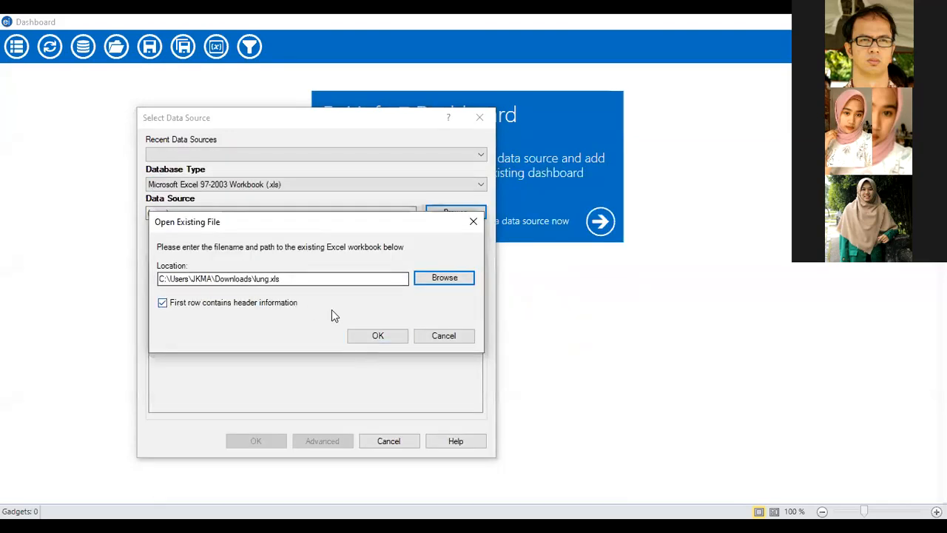
left_click(379, 337)
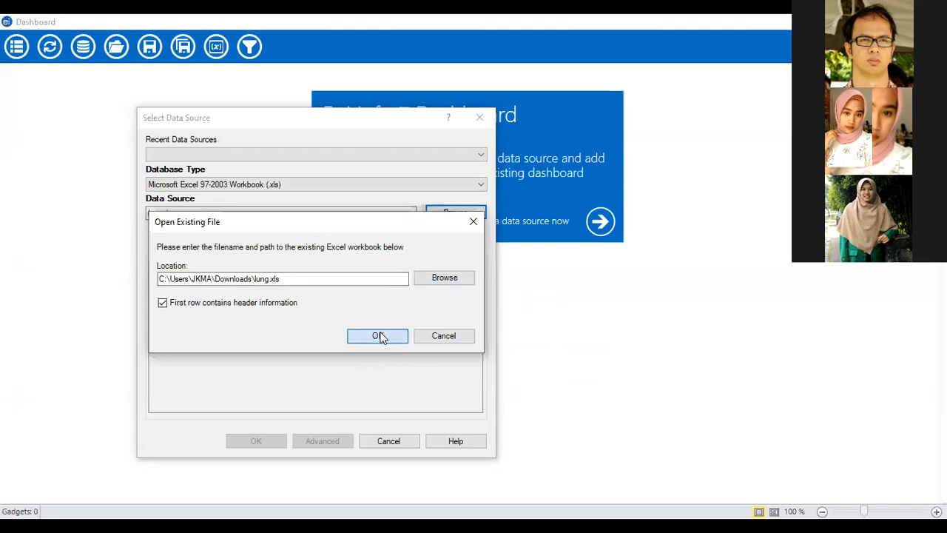
Select the lung$ worksheet and load it into the dashboard as the data source.
left_click(287, 271)
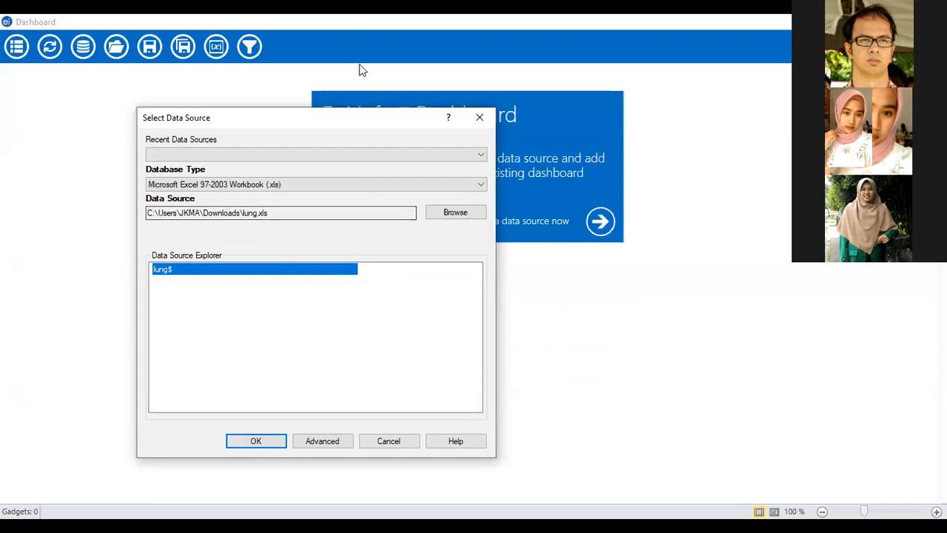
left_click_drag(411, 120, 586, 85)
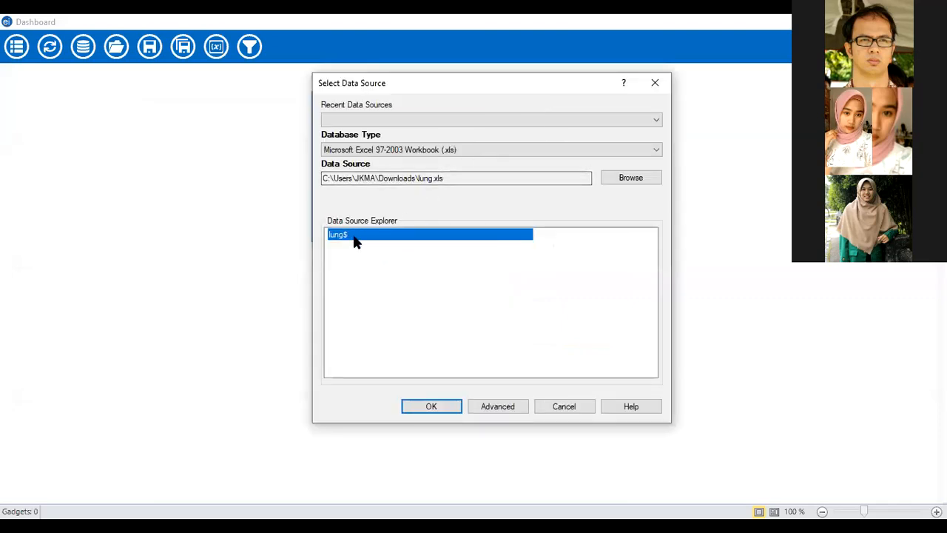
left_click(433, 407)
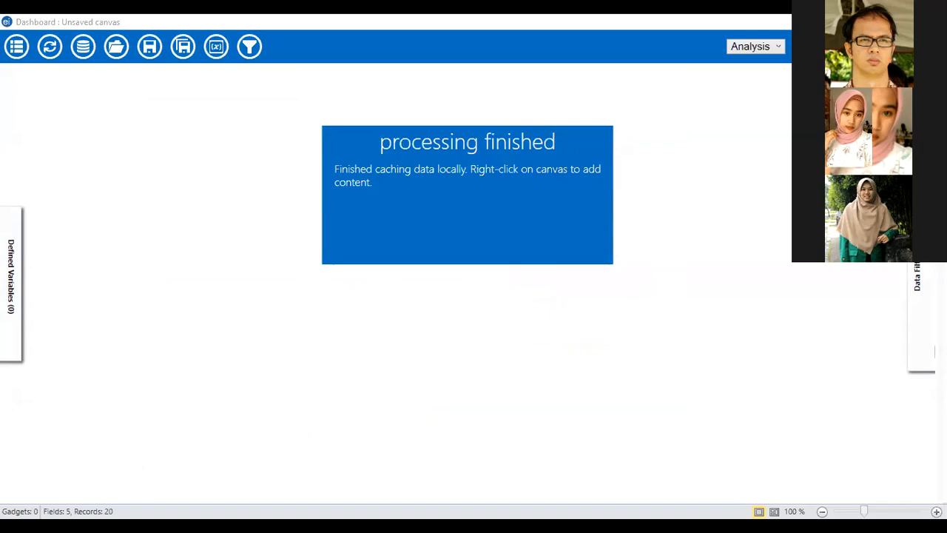
left_click(783, 48)
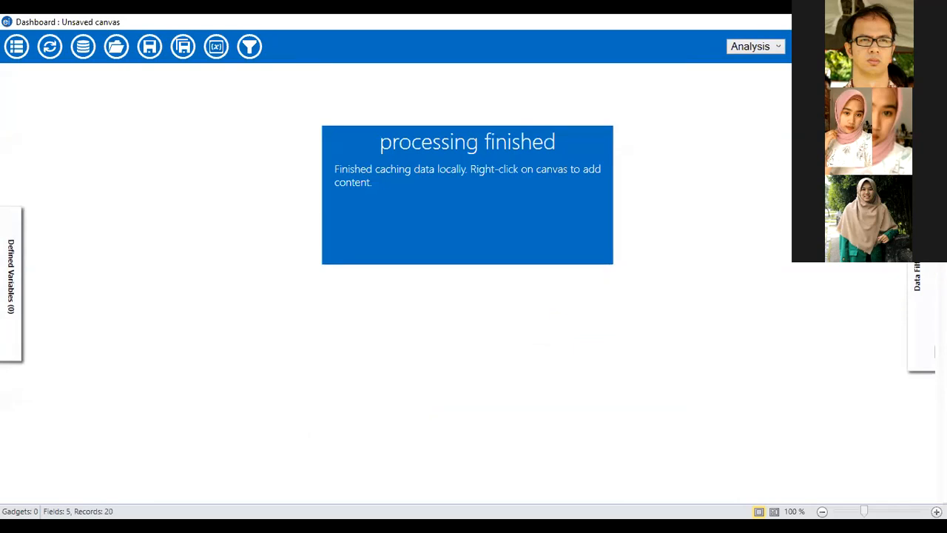
right_click(256, 217)
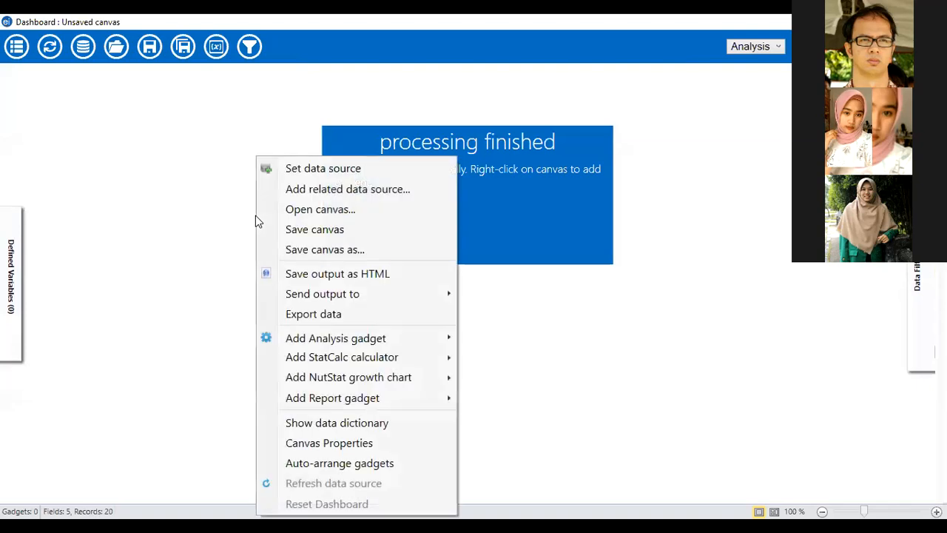
left_click(694, 231)
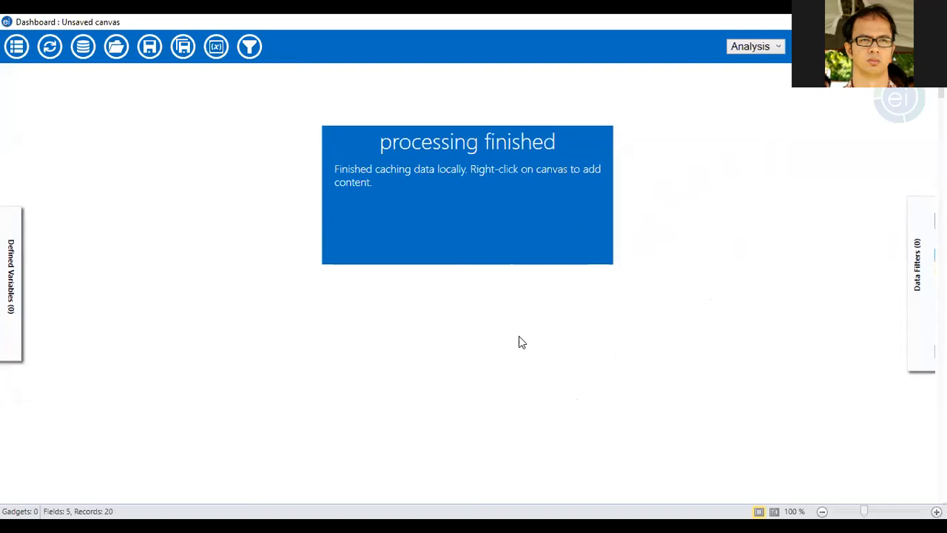
right_click(234, 157)
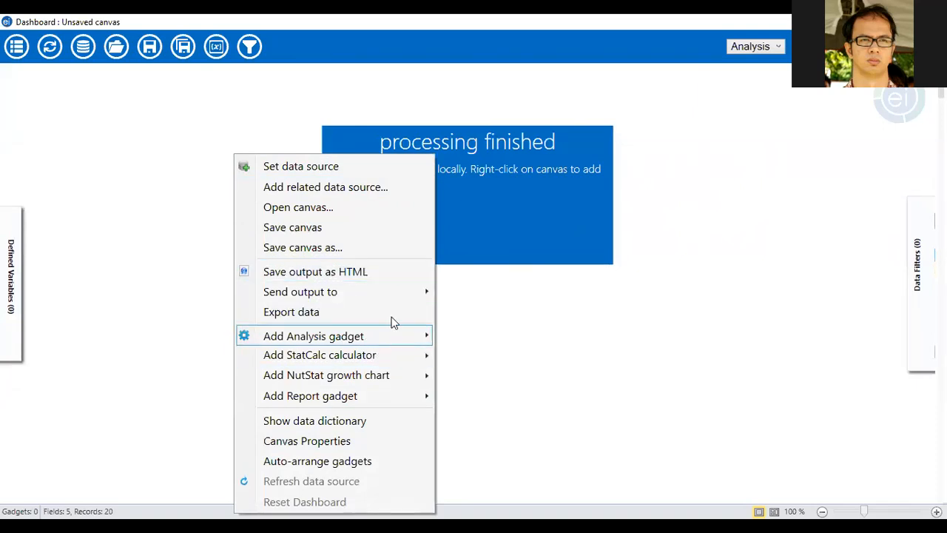
mouse_move(252, 341)
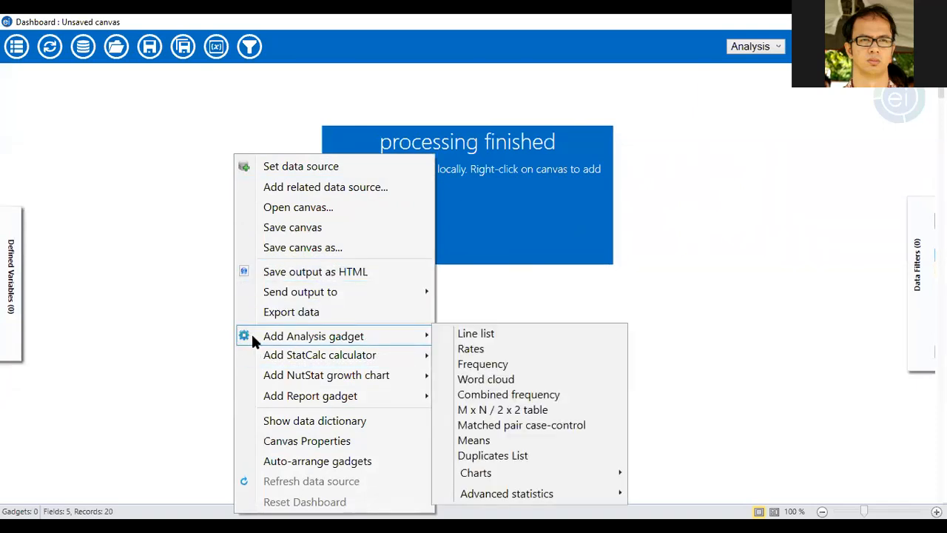
left_click(176, 384)
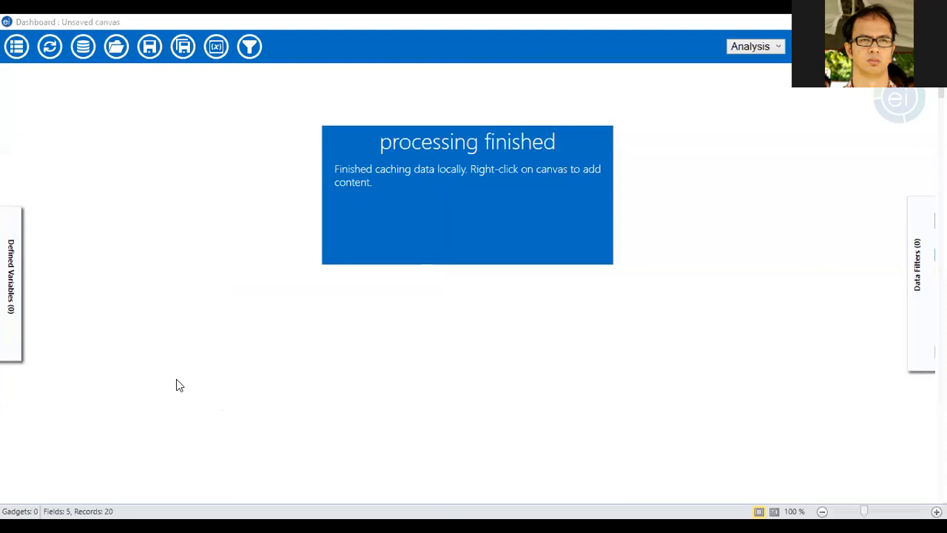
Add a Frequency analysis gadget for the smoke variable and move it toward the middle of the canvas.
right_click(194, 202)
mouse_move(207, 337)
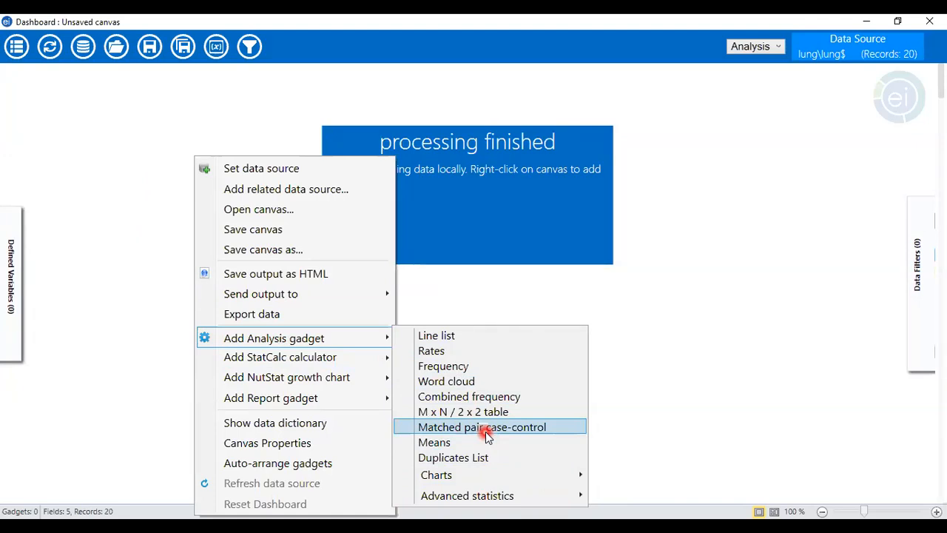
left_click(469, 367)
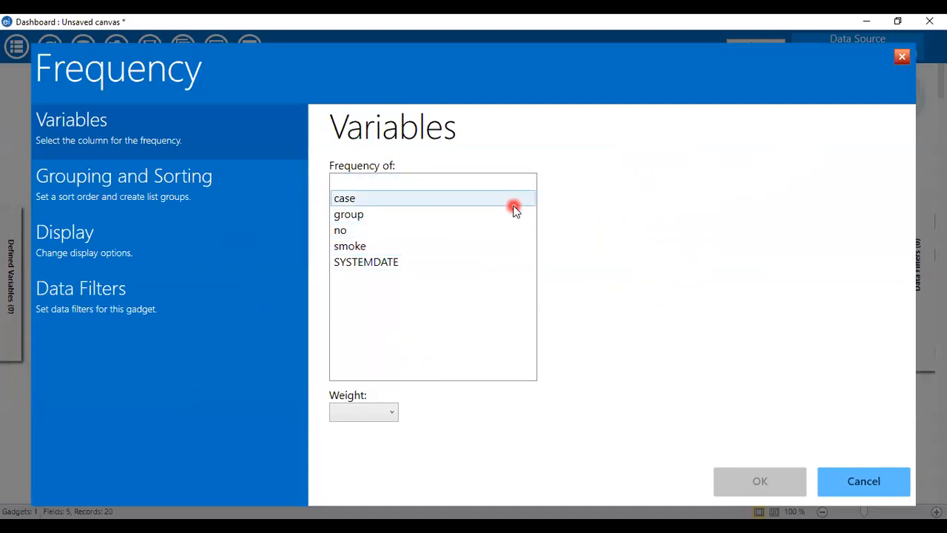
left_click(404, 251)
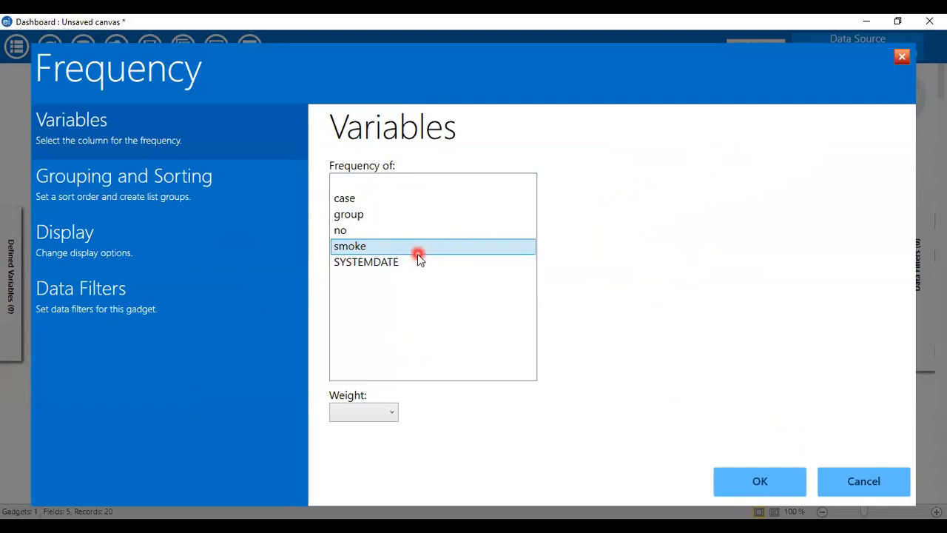
left_click(744, 480)
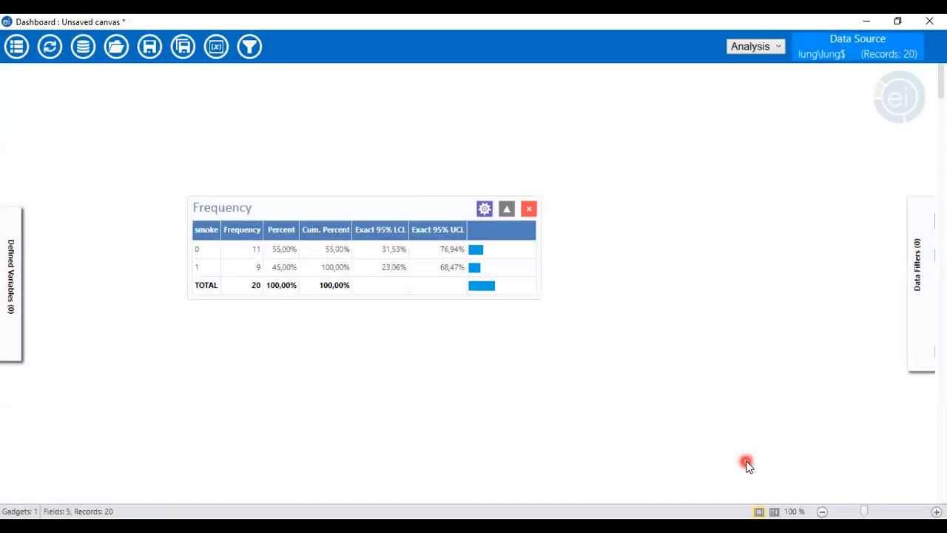
left_click_drag(374, 219, 546, 248)
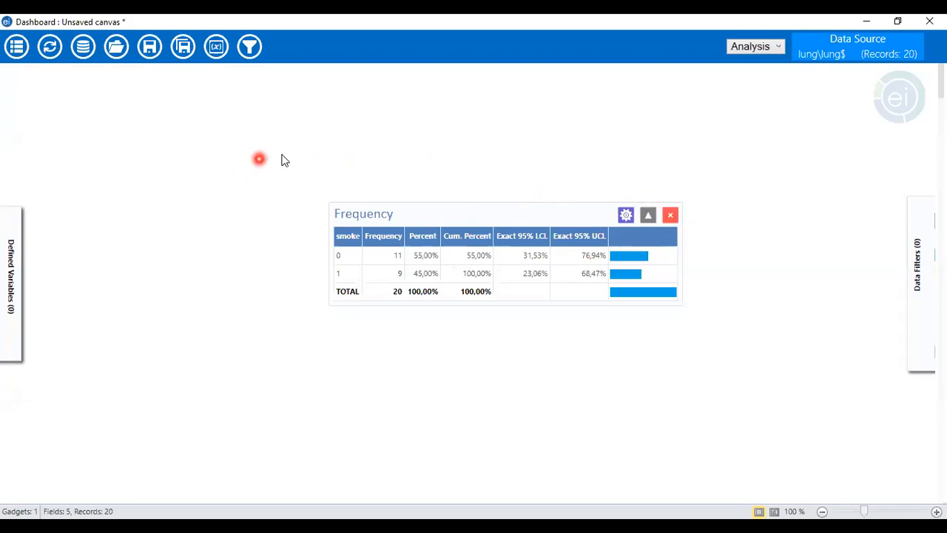
Add a Frequency analysis gadget for the case variable and move the smoke frequency table below it.
right_click(226, 170)
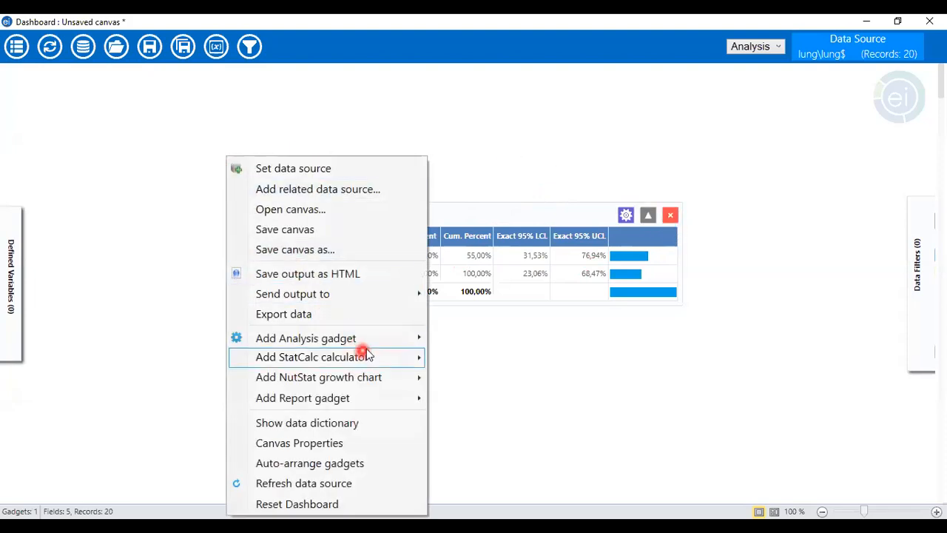
mouse_move(375, 340)
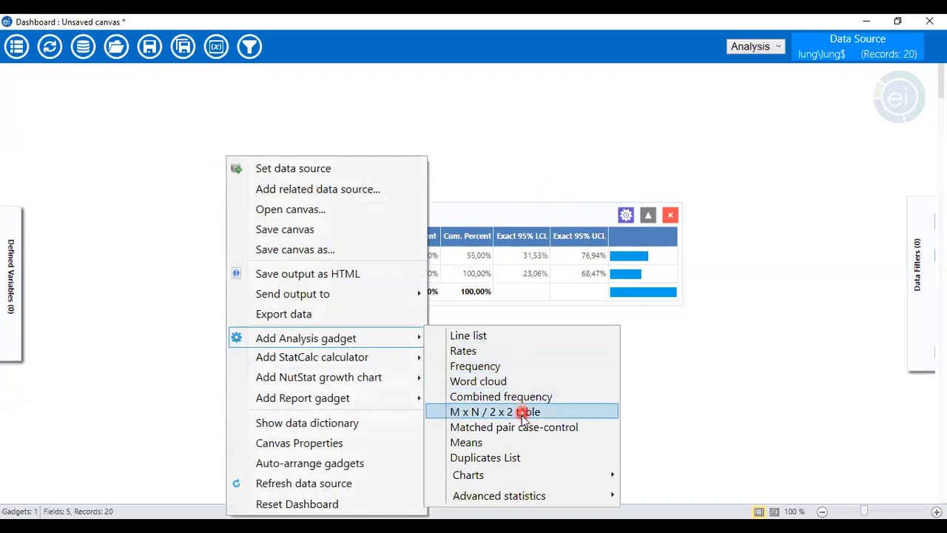
left_click(559, 368)
left_click(363, 202)
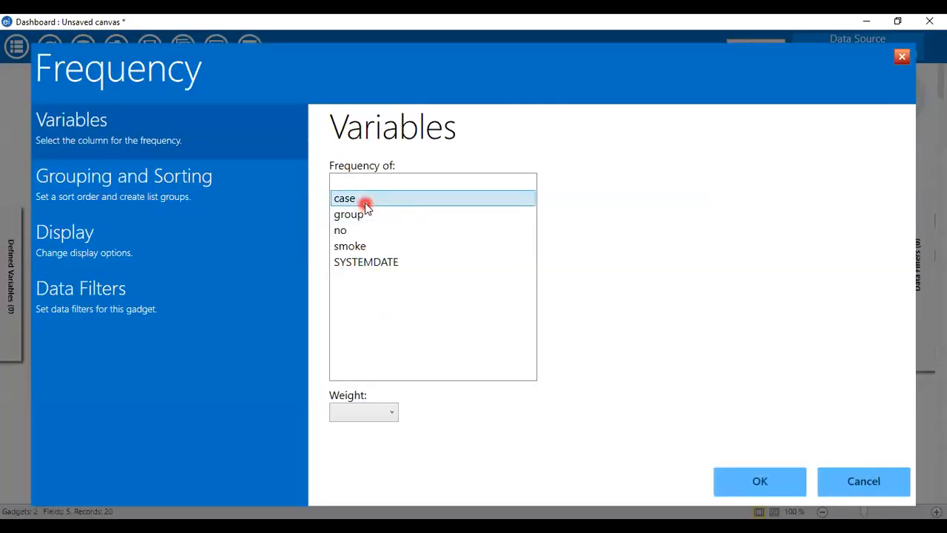
left_click(778, 477)
left_click_drag(559, 227, 487, 301)
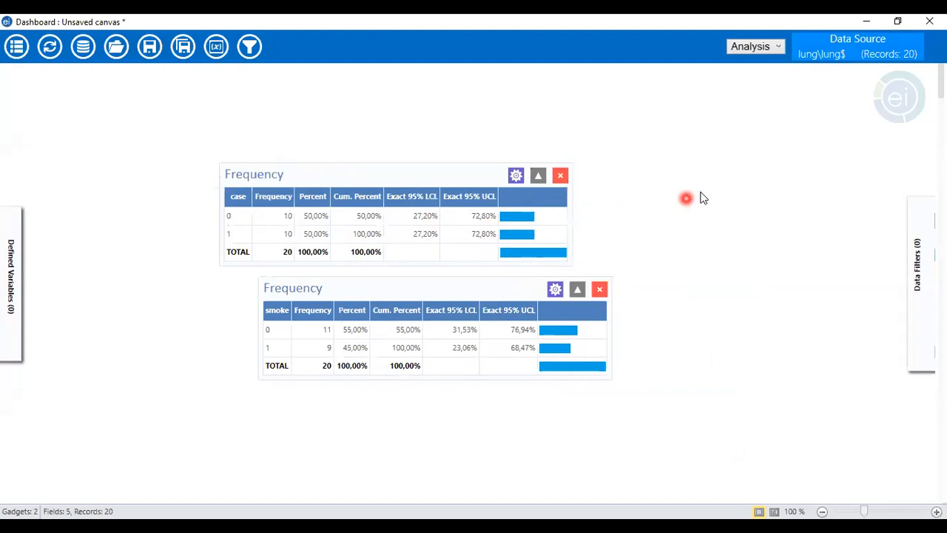
Move the case and smoke frequency tables to the left side of the canvas, one above the other.
right_click(395, 145)
left_click(675, 247)
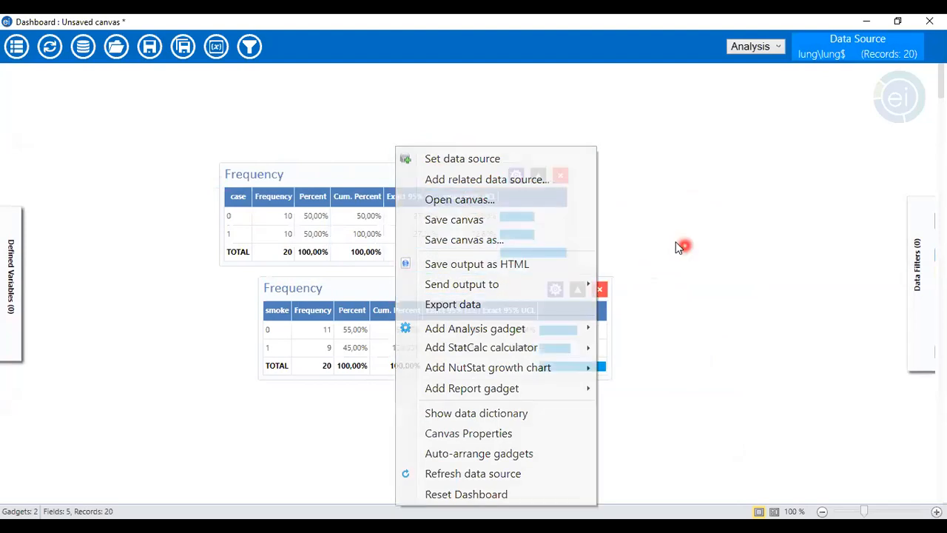
left_click_drag(434, 173, 284, 136)
left_click_drag(394, 296, 181, 263)
left_click(465, 217)
Add an M x N / 2 x 2 table gadget with smoke as the exposure and case as the outcome variable.
right_click(543, 156)
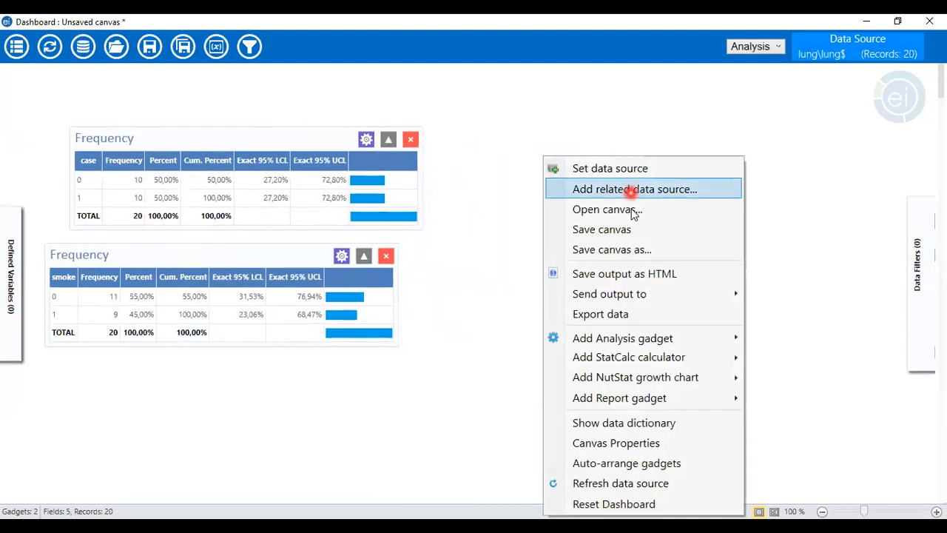
mouse_move(736, 341)
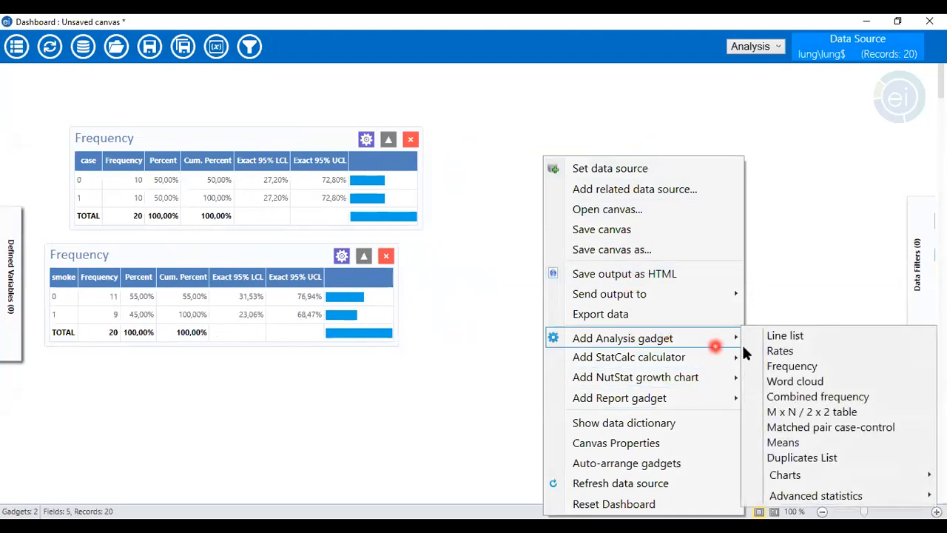
left_click(861, 414)
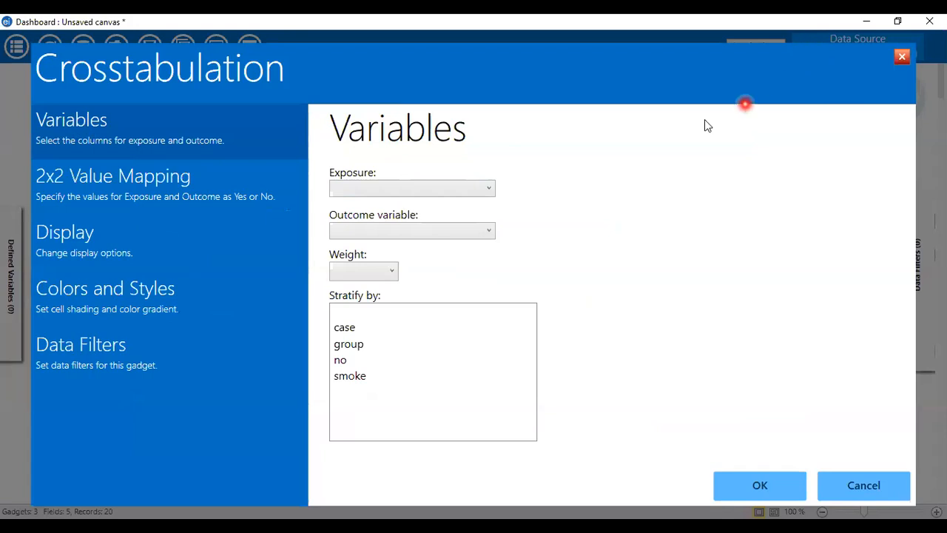
left_click(489, 191)
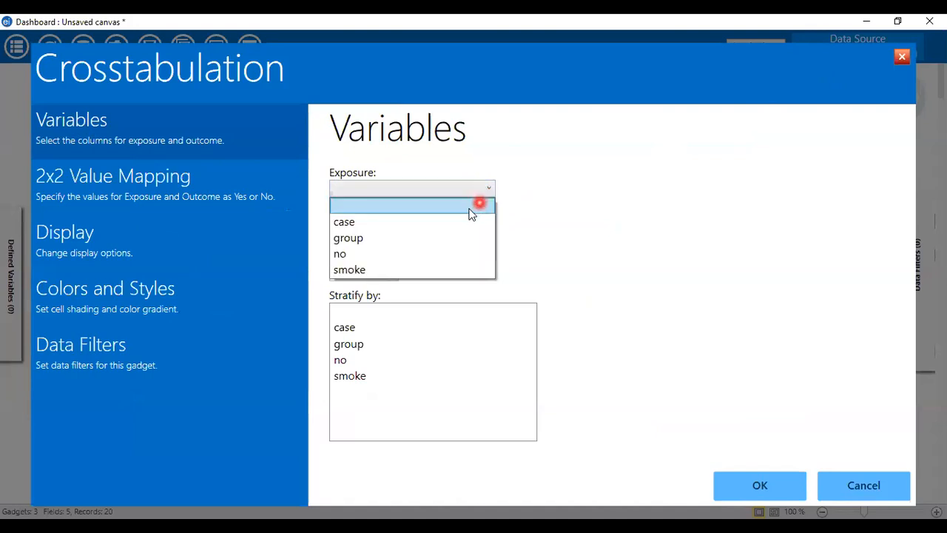
left_click(349, 271)
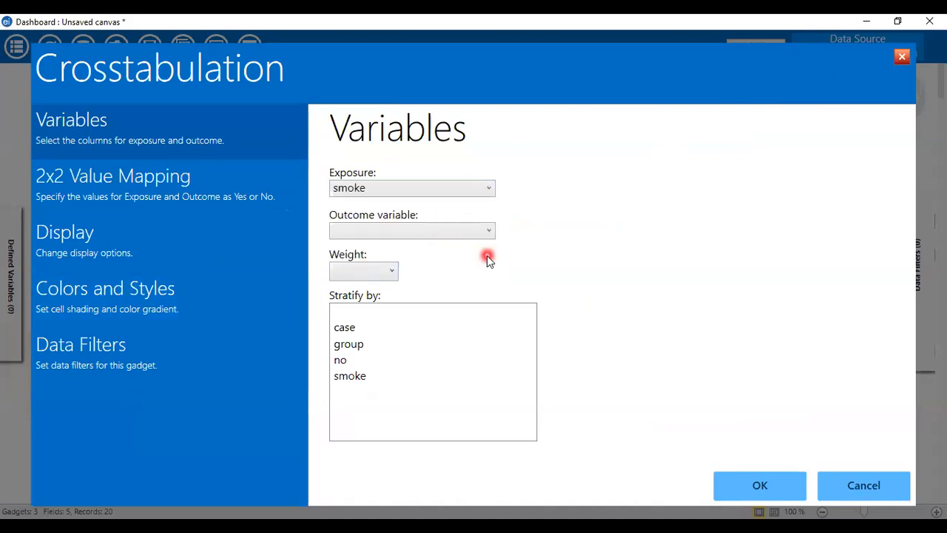
left_click(489, 230)
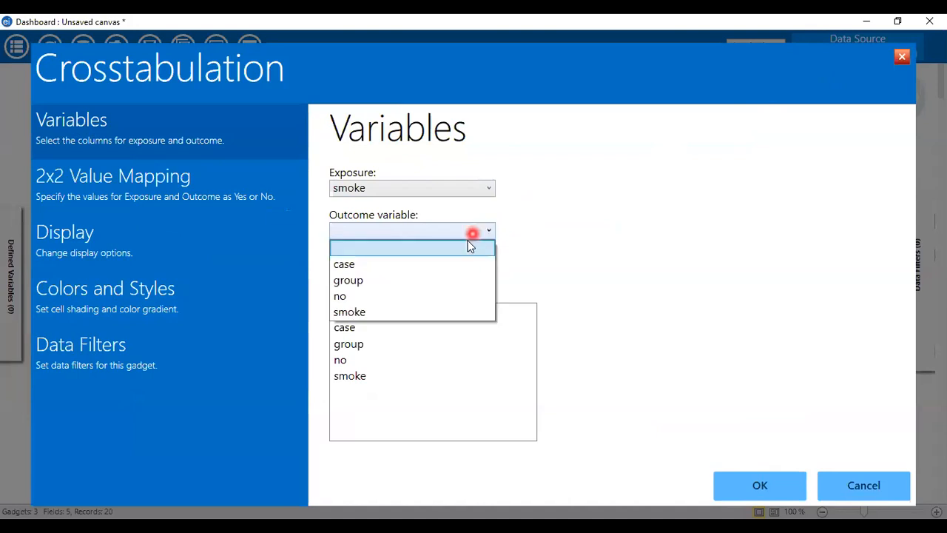
left_click(390, 272)
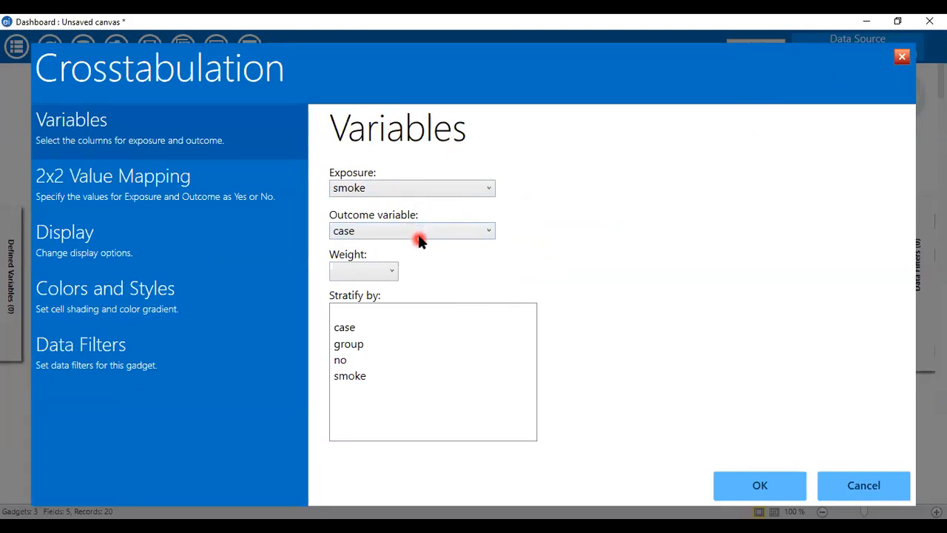
left_click(740, 486)
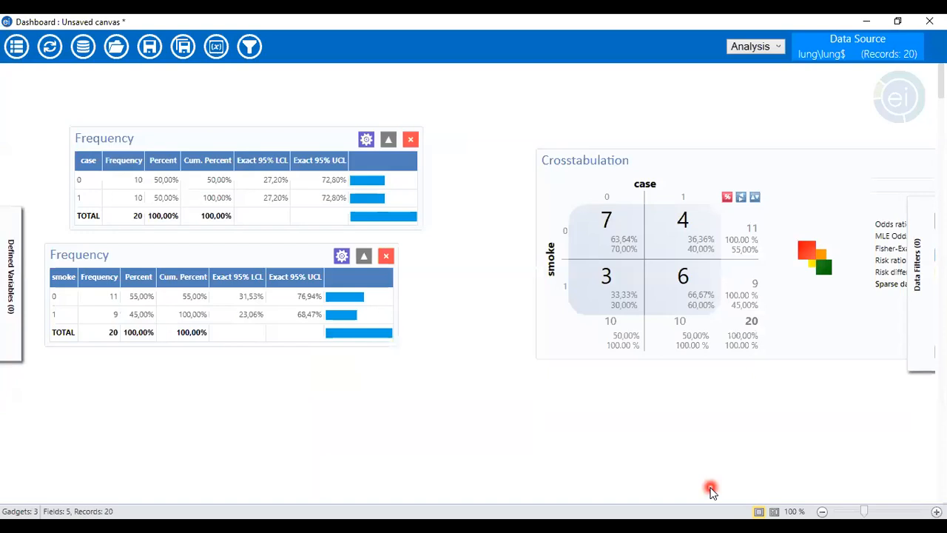
Move the crosstabulation gadget left on the canvas so its full Single Table Analysis fits in view.
left_click_drag(794, 160, 699, 184)
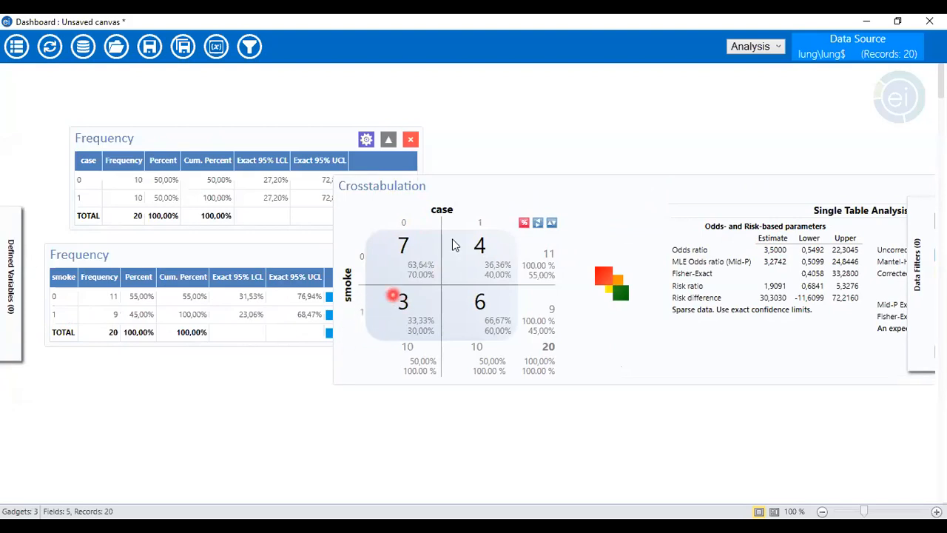
left_click_drag(503, 184, 641, 191)
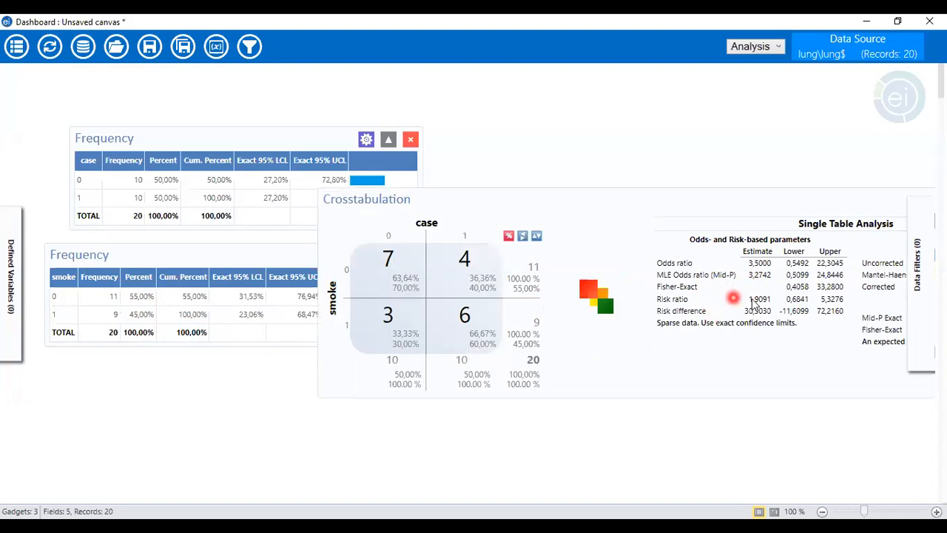
left_click_drag(721, 299, 481, 296)
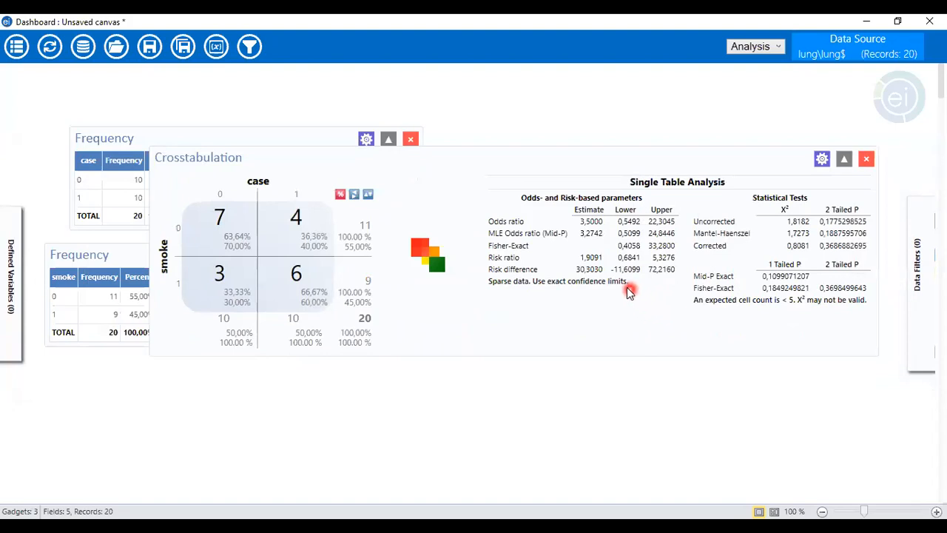
Start a Matched pair case-control analysis gadget in the empty canvas area below the crosstabulation.
right_click(524, 379)
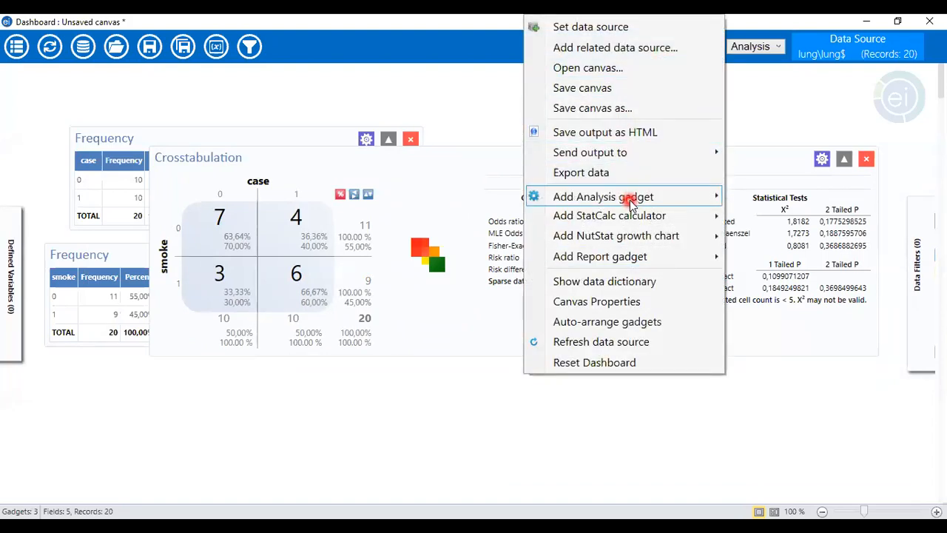
mouse_move(628, 196)
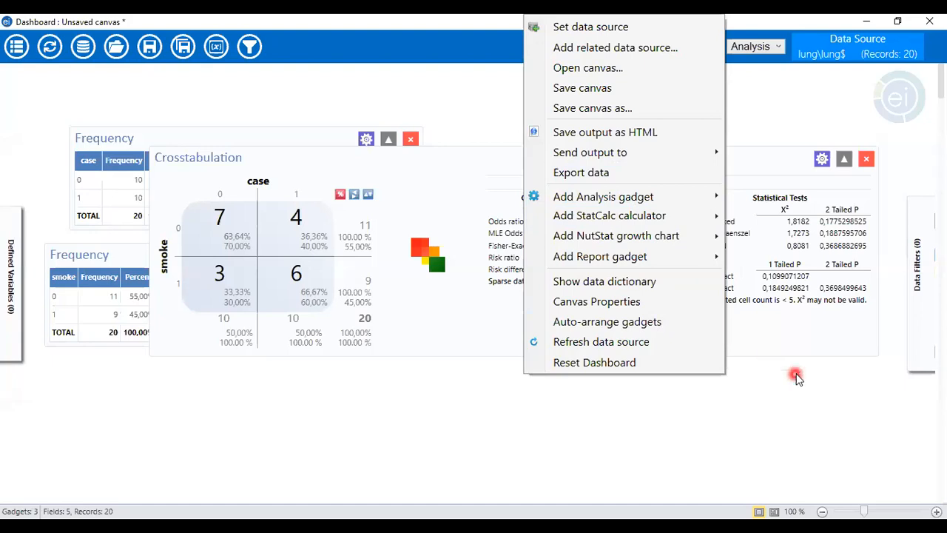
left_click(761, 393)
scroll(764, 395, "down", 5)
scroll(760, 389, "down", 3)
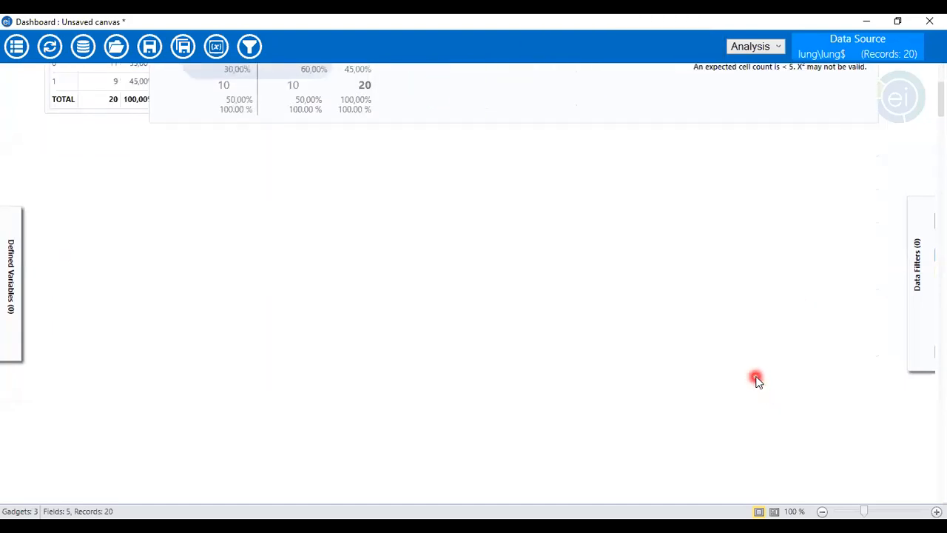
right_click(444, 211)
mouse_move(634, 331)
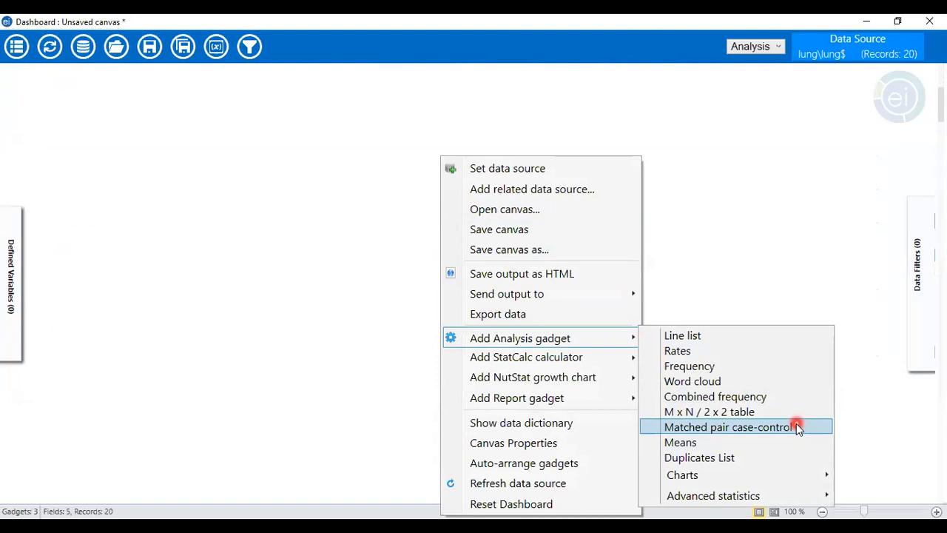
left_click(796, 427)
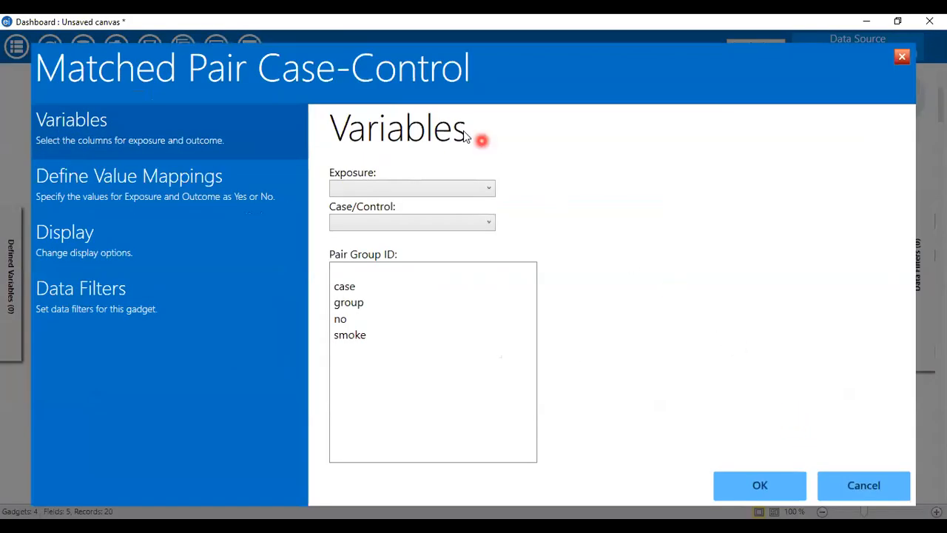
Set the matched pair analysis to smoke as Exposure, case as Case/Control and group as Pair Group ID.
left_click(488, 190)
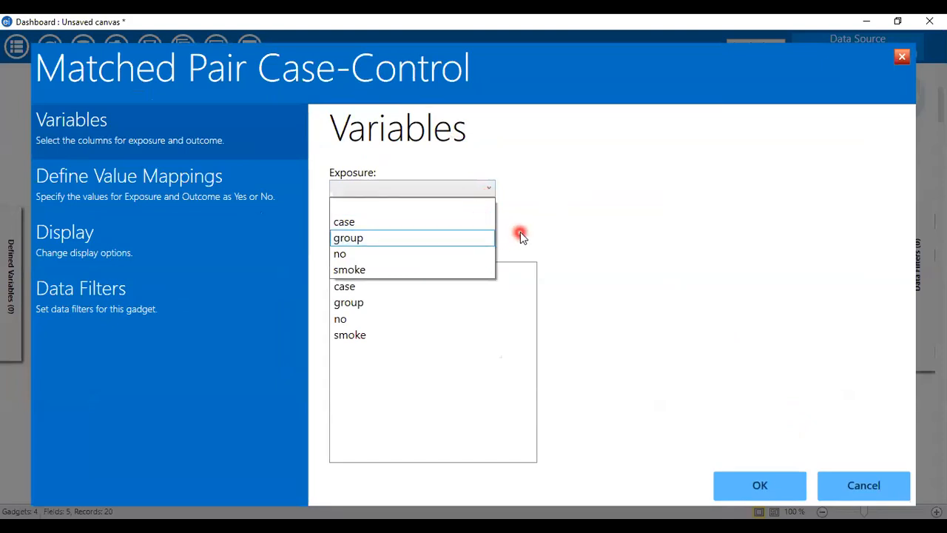
left_click(414, 271)
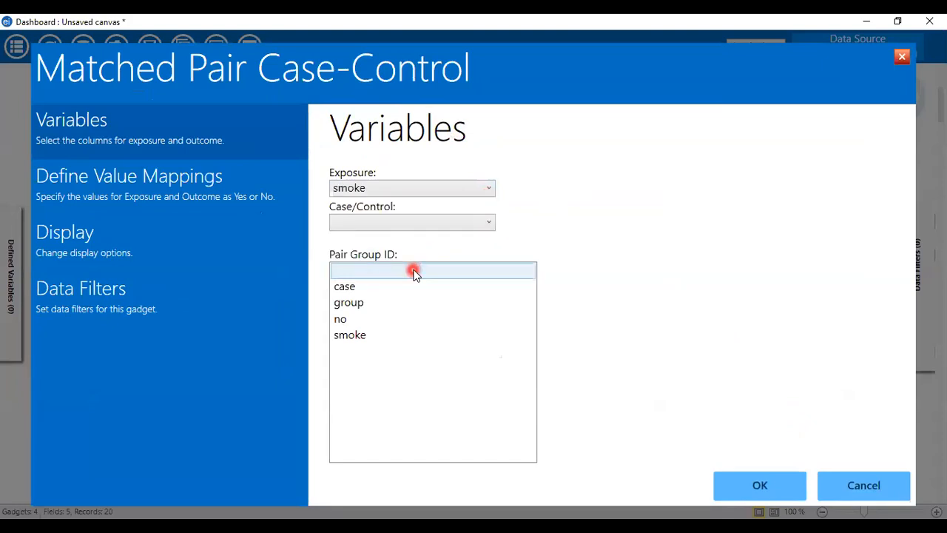
left_click(491, 223)
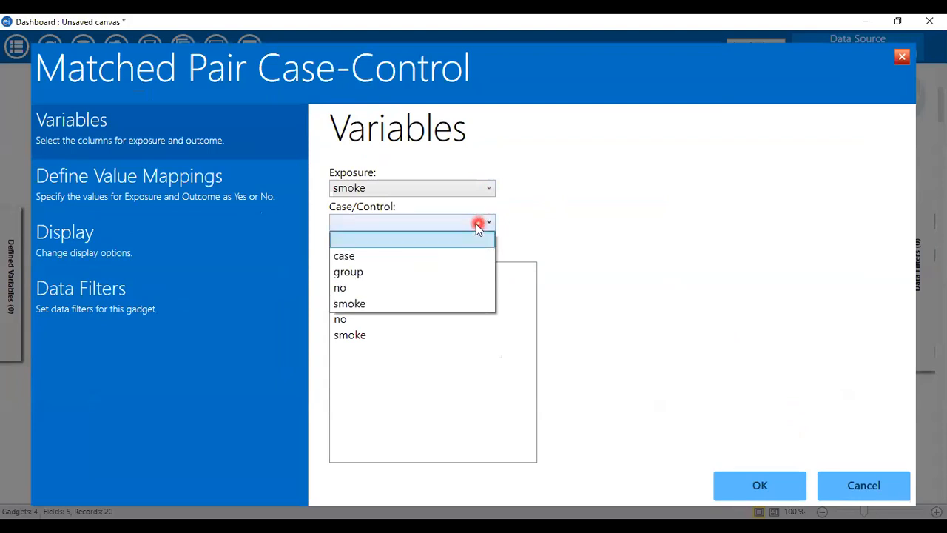
left_click(426, 259)
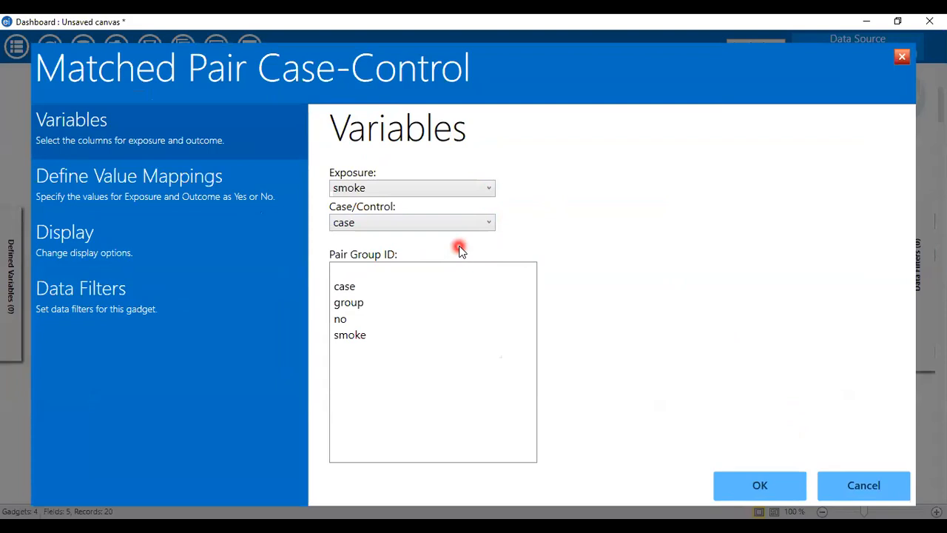
left_click(384, 307)
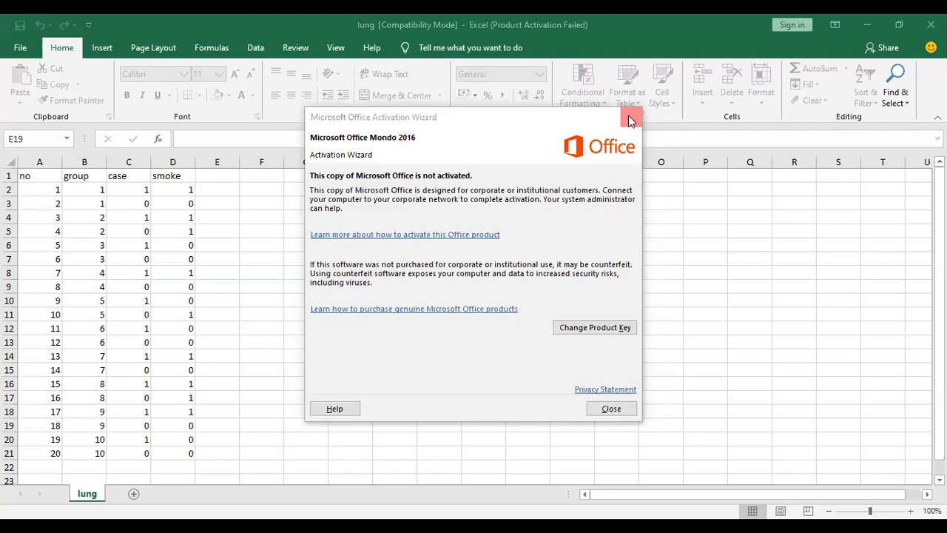
Switch to the lung workbook in Excel, dismiss the activation wizard and examine the group, case and smoke values of the first matched pairs.
left_click(630, 119)
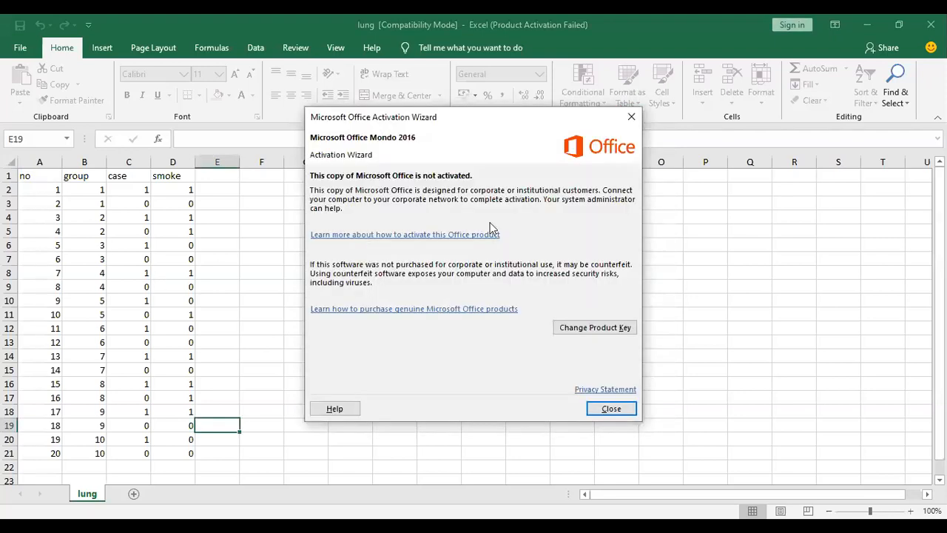
left_click(609, 411)
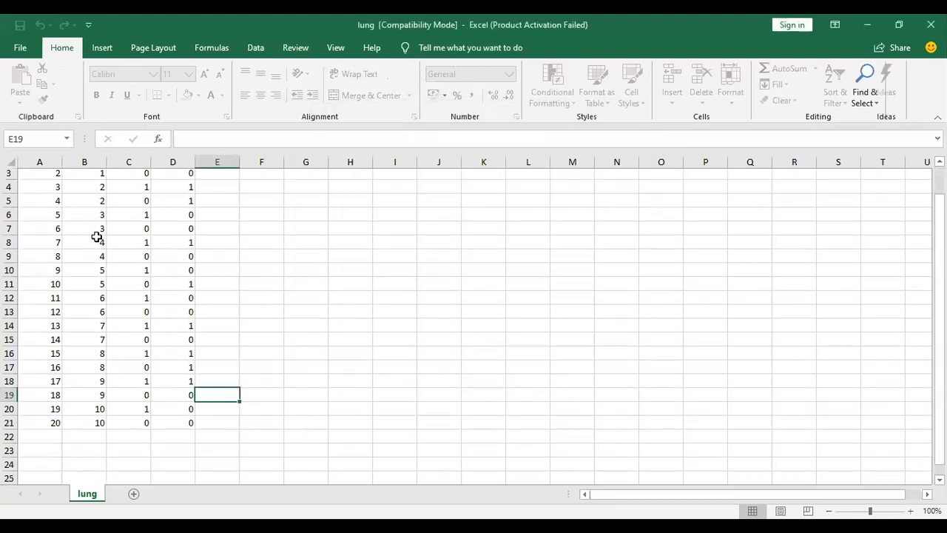
left_click(83, 176)
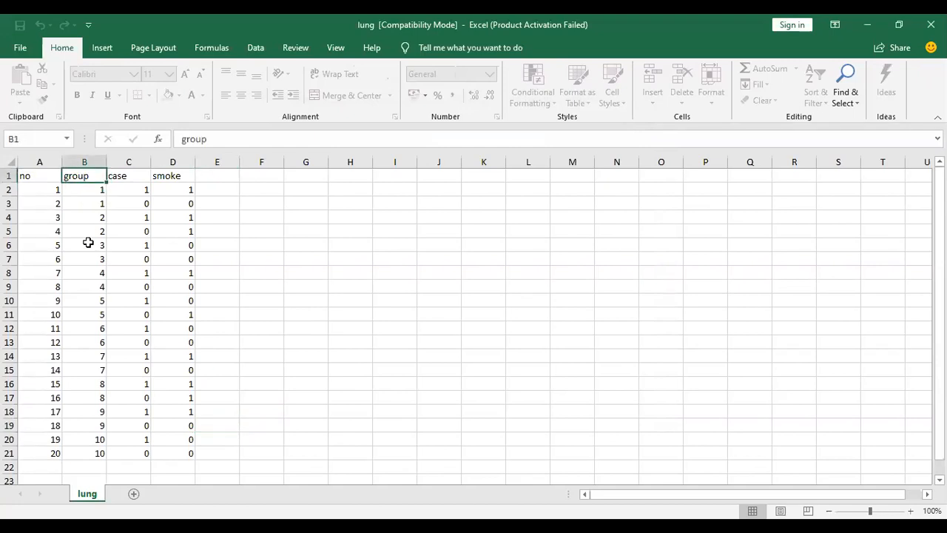
left_click(132, 191)
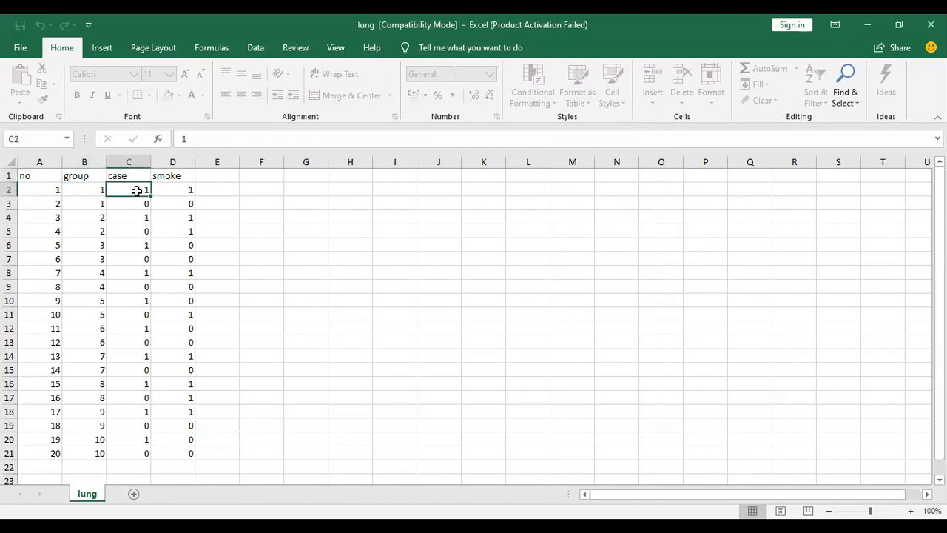
left_click(140, 201)
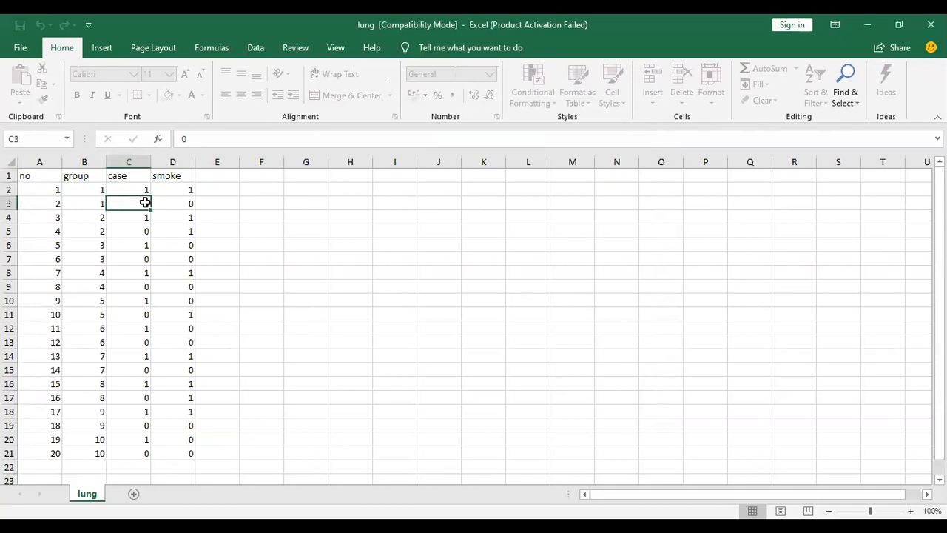
left_click_drag(94, 189, 96, 203)
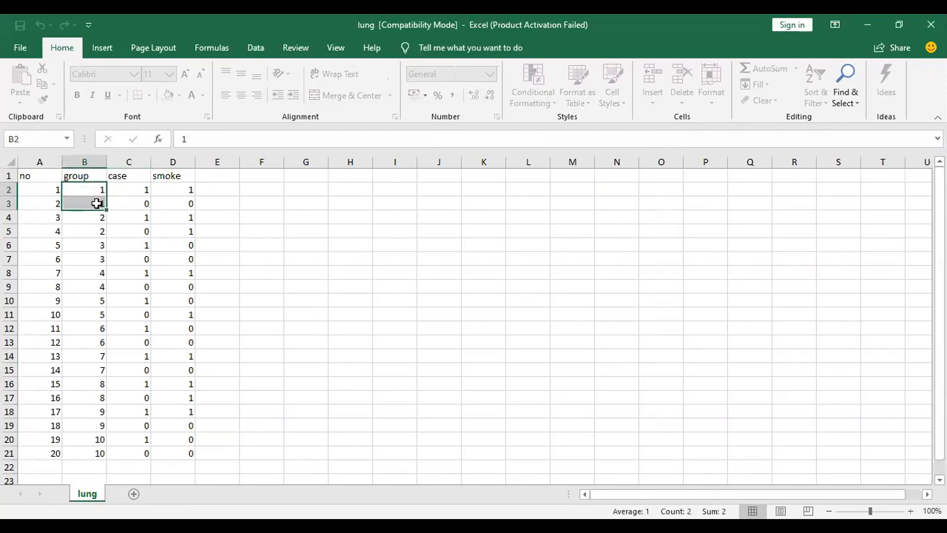
left_click(138, 189)
left_click(127, 204)
left_click_drag(84, 185, 89, 201)
left_click(46, 190)
left_click(48, 199)
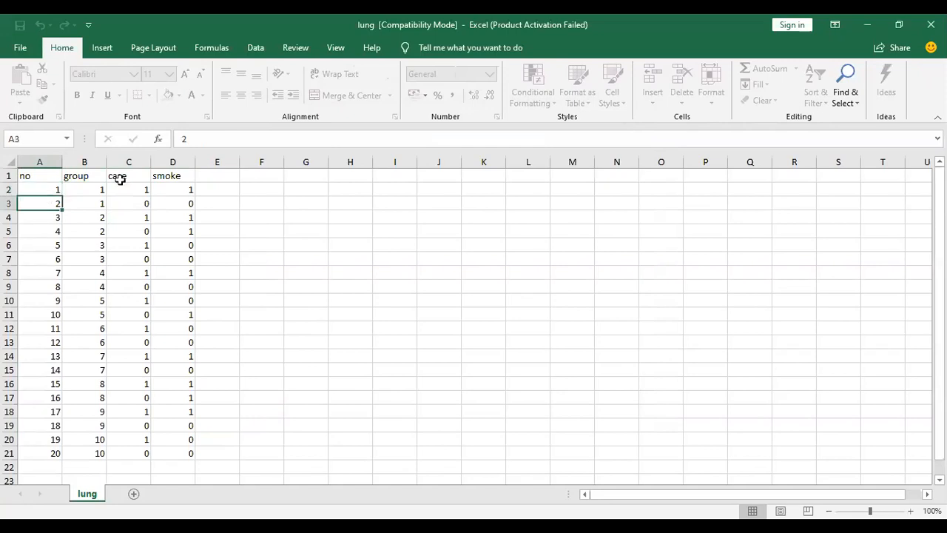
left_click_drag(81, 218, 166, 232)
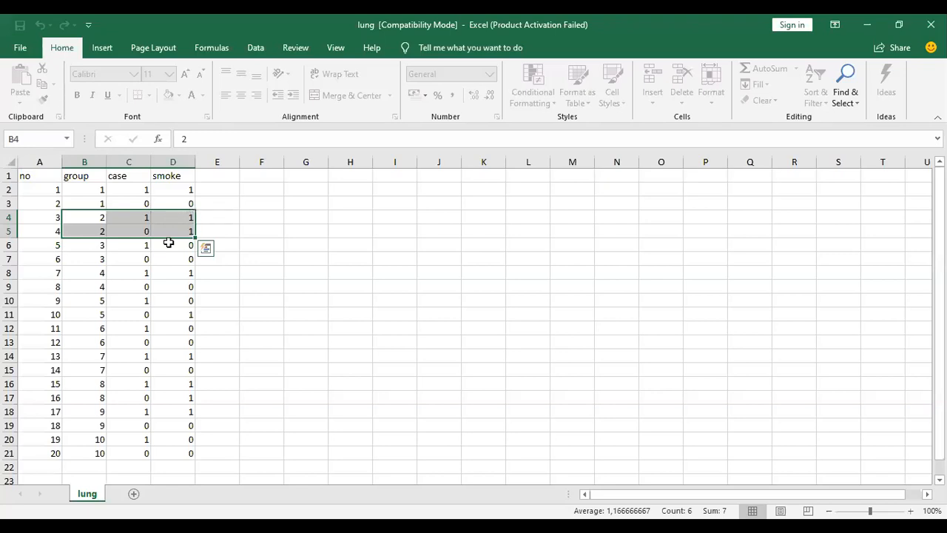
left_click_drag(88, 245, 177, 260)
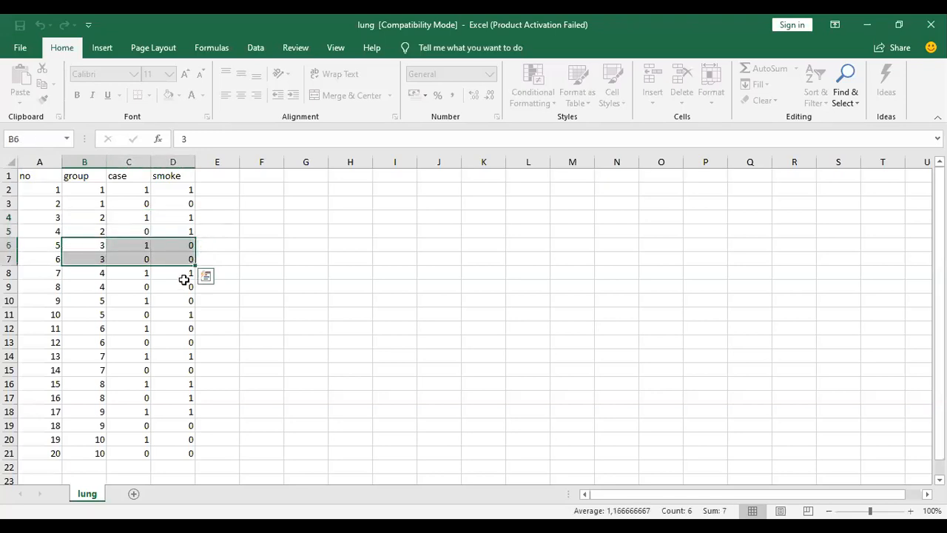
Return from the lung workbook to the Epi Info Dashboard and generate the matched pair analysis with group as Pair Group ID.
scroll(184, 279, "down", 3)
mouse_move(91, 312)
left_mouse_down()
mouse_move(130, 315)
mouse_move(96, 328)
left_mouse_up()
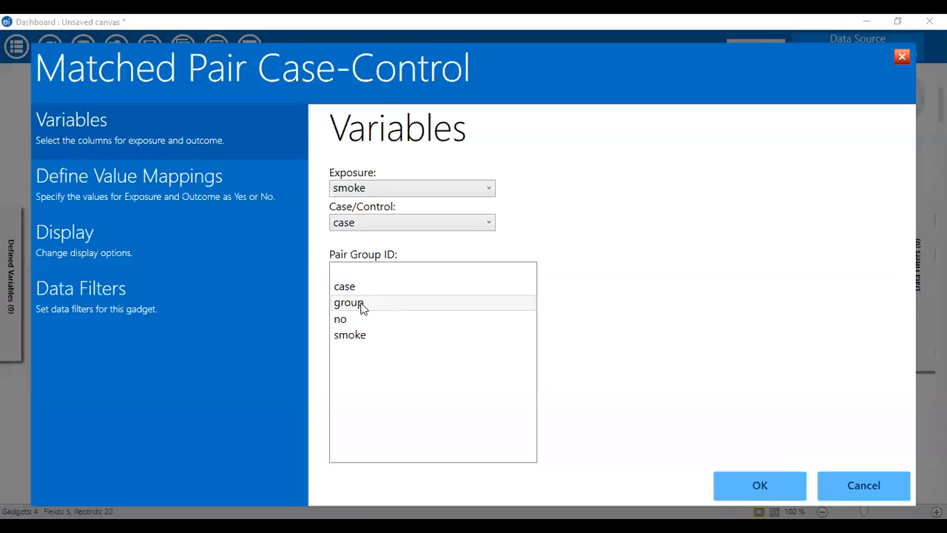
left_click(413, 308)
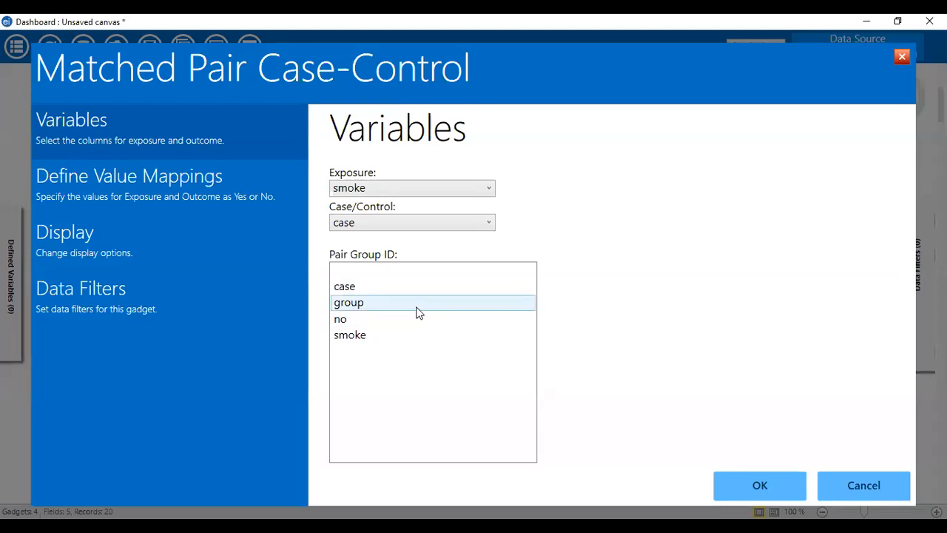
left_click(361, 309)
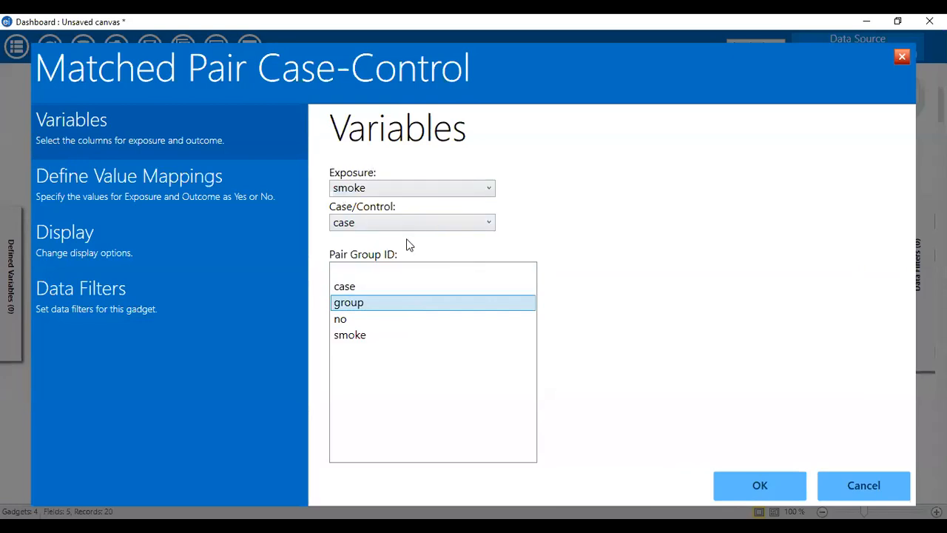
left_click(736, 488)
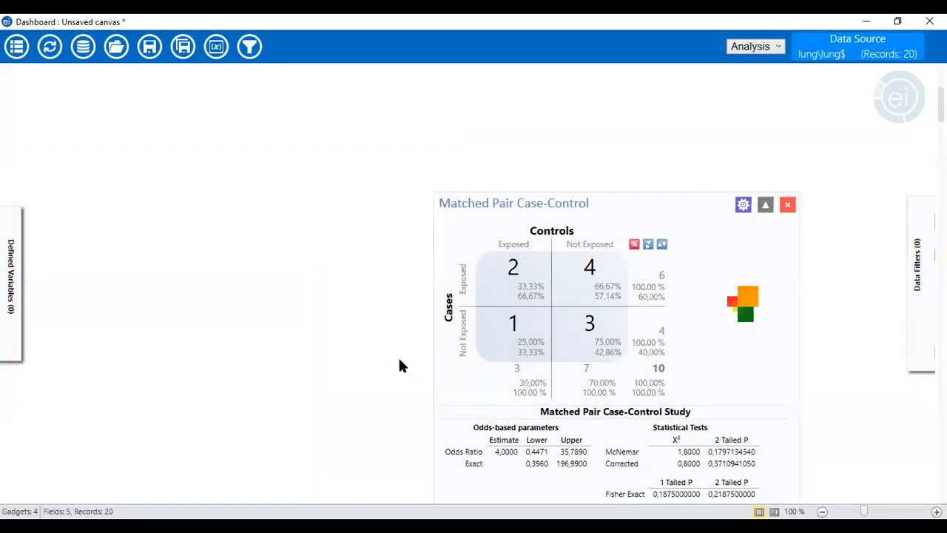
Reposition the crosstabulation gadget so its whole 2x2 table and Single Table Analysis fit on the canvas.
scroll(607, 344, "down", 2)
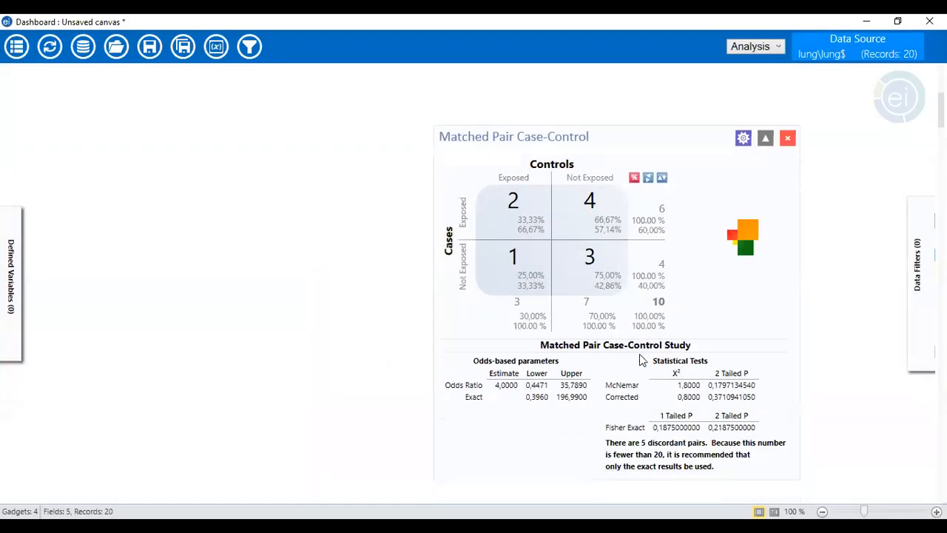
scroll(641, 360, "up", 7)
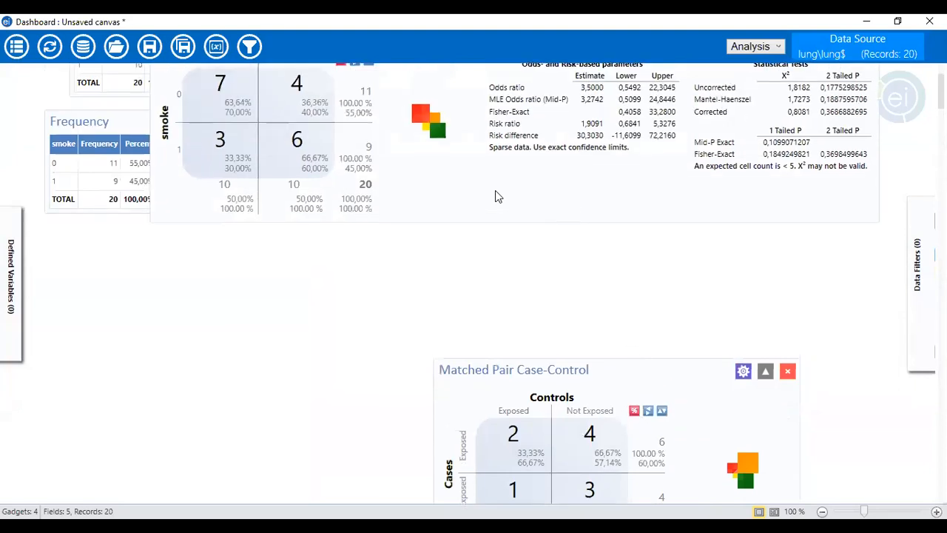
left_click_drag(495, 190, 236, 408)
scroll(681, 481, "down", 4)
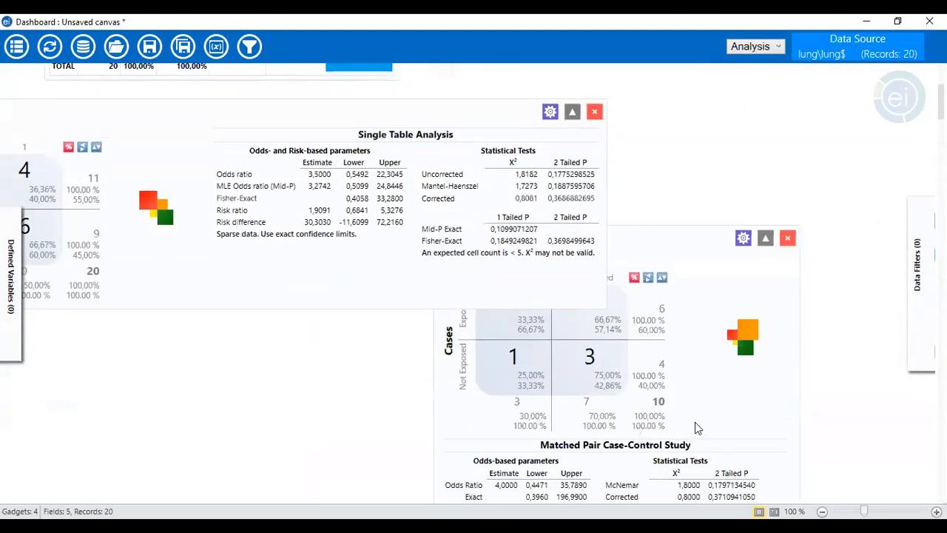
scroll(694, 422, "down", 1)
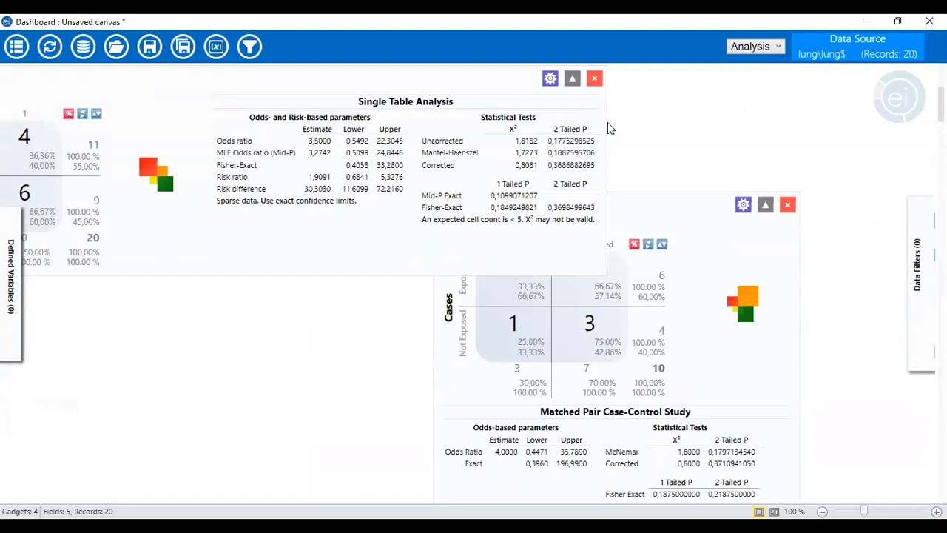
left_click_drag(504, 147, 800, 167)
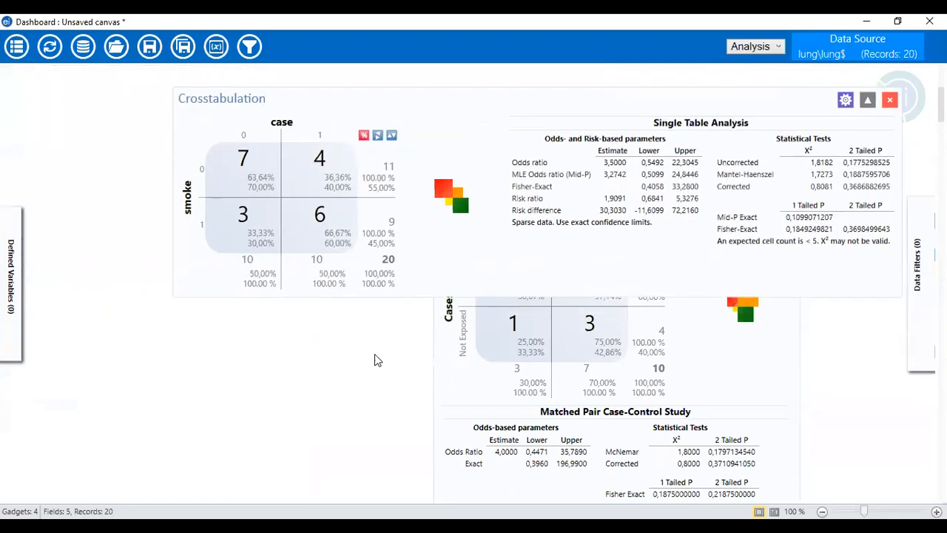
Move the Matched Pair Case-Control gadget directly beneath the crosstabulation, roughly aligned with its left edge and not overlapping it.
scroll(362, 396, "down", 1)
left_click_drag(526, 309, 385, 408)
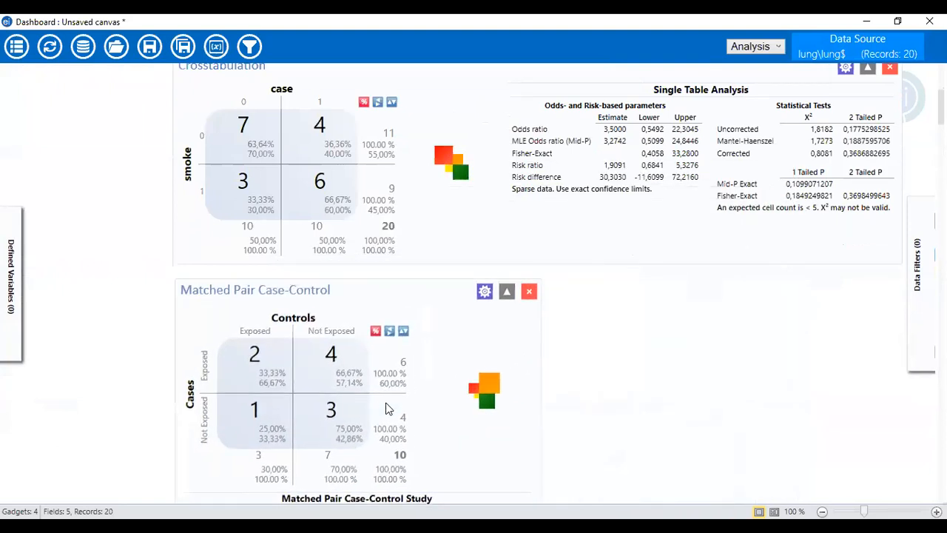
scroll(545, 389, "down", 1)
scroll(548, 390, "up", 2)
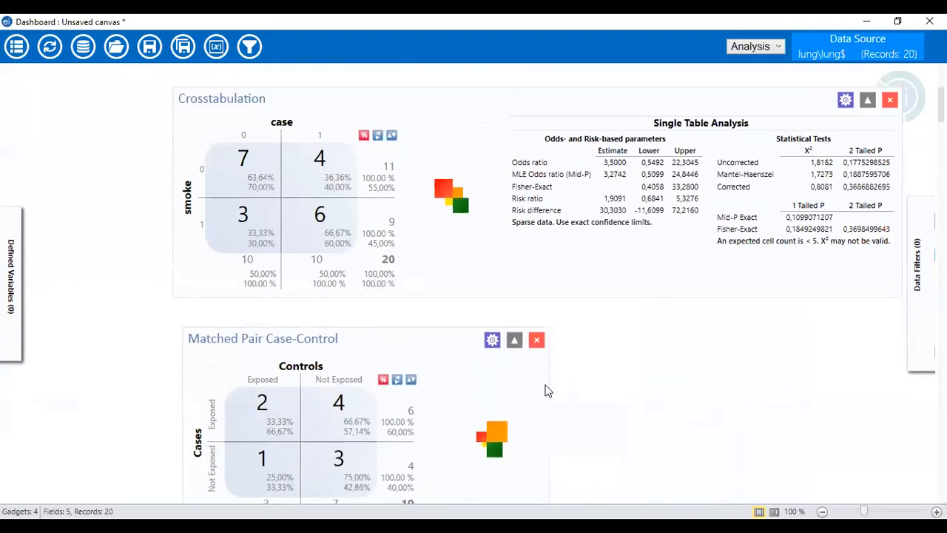
scroll(548, 391, "down", 1)
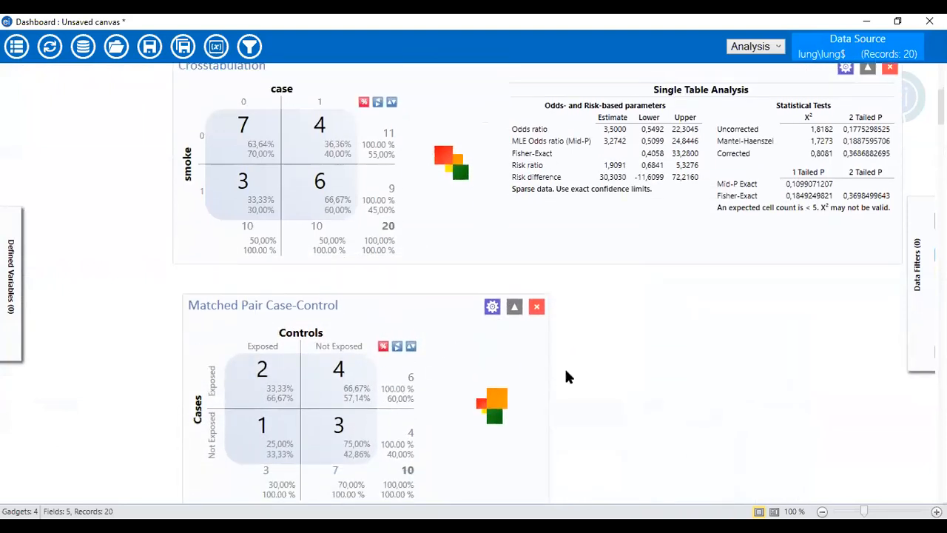
Compare the odds ratio estimates of the matched pair analysis and the crosstabulation, circling each one and erasing the marks.
scroll(439, 256, "down", 4)
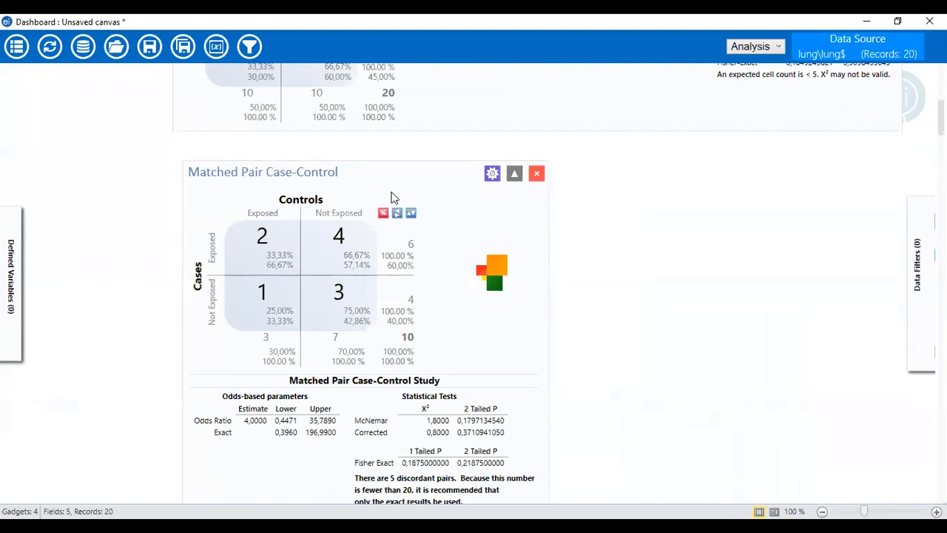
scroll(296, 347, "down", 1)
scroll(277, 352, "down", 1)
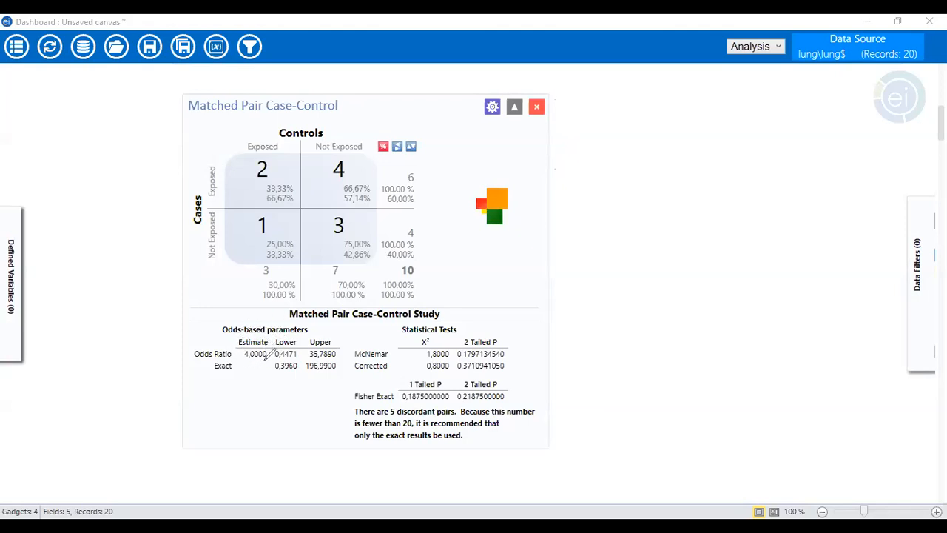
mouse_move(259, 331)
left_mouse_down()
mouse_move(235, 342)
mouse_move(278, 342)
mouse_move(261, 327)
left_mouse_up()
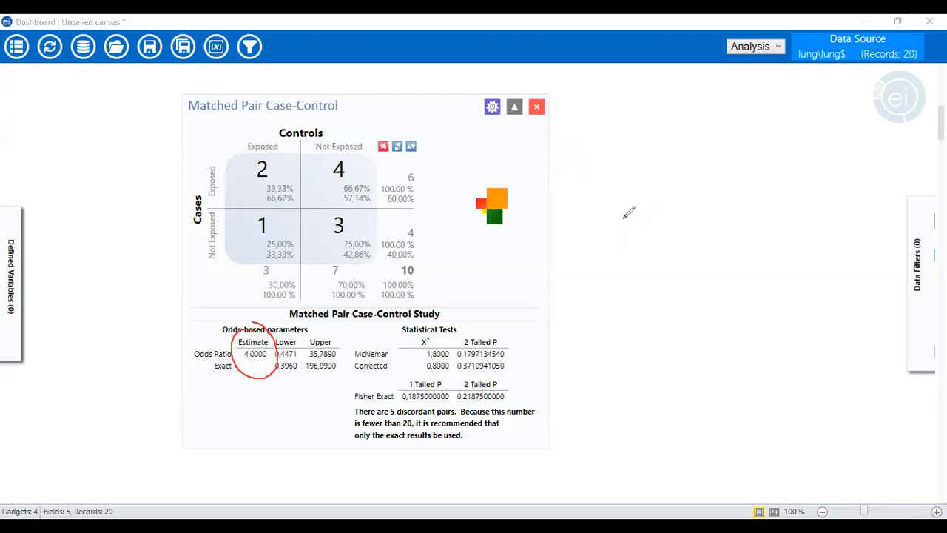
scroll(353, 203, "up", 6)
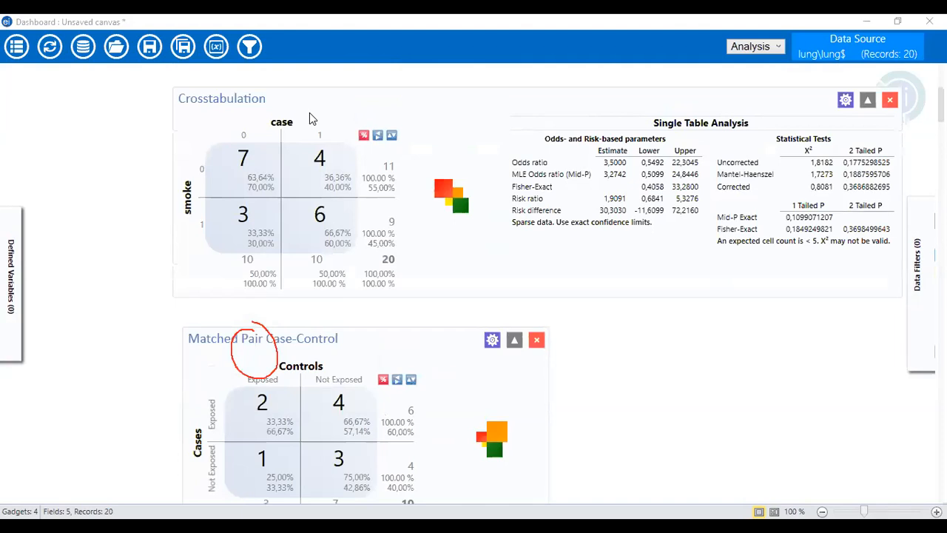
mouse_move(618, 135)
left_mouse_down()
mouse_move(608, 178)
mouse_move(636, 124)
mouse_move(596, 169)
left_mouse_up()
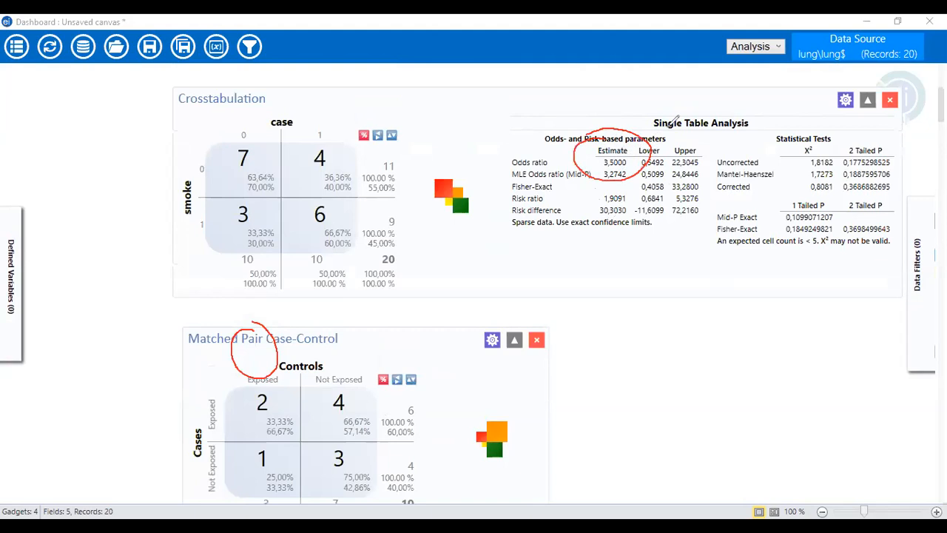
scroll(497, 268, "down", 2)
scroll(501, 241, "up", 2)
left_click(594, 139)
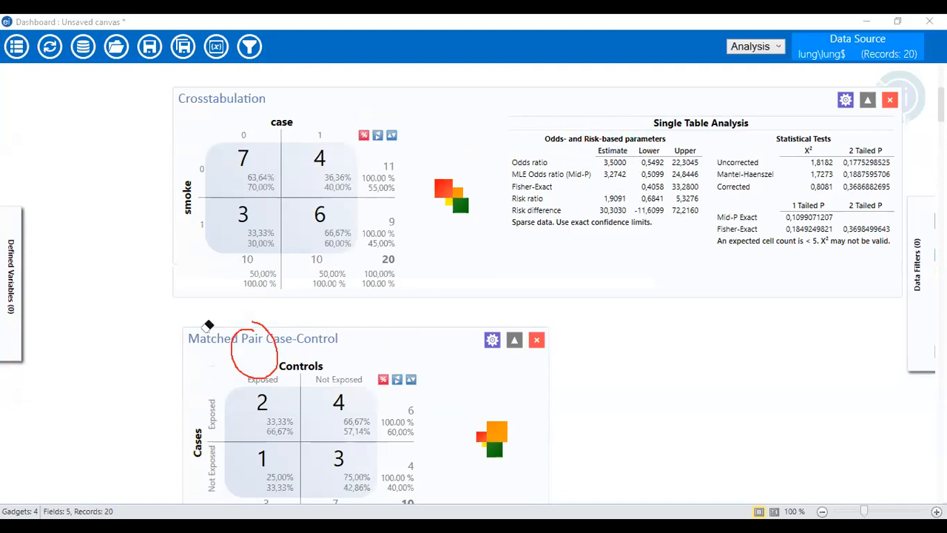
left_click(281, 332)
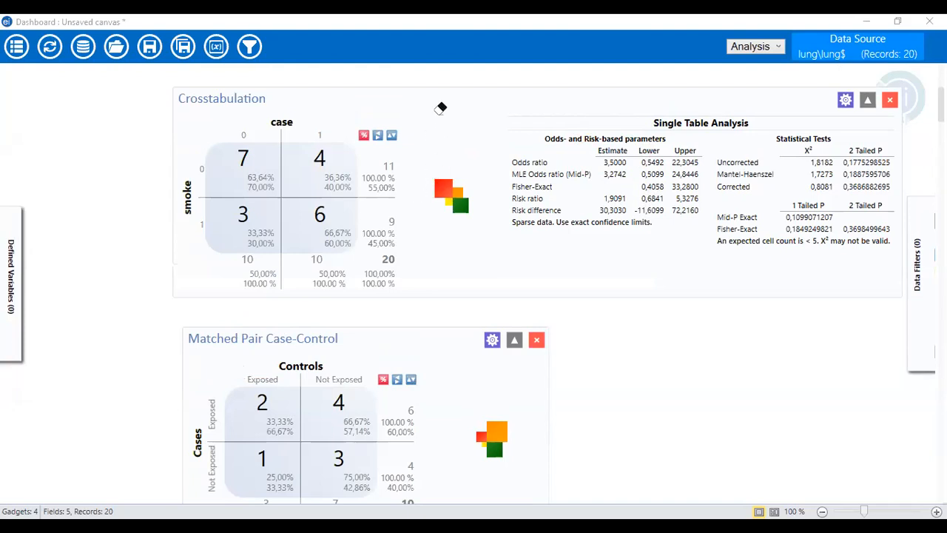
Examine the matched pair odds ratio, its confidence limits and the McNemar and Fisher Exact test results.
scroll(453, 303, "down", 1)
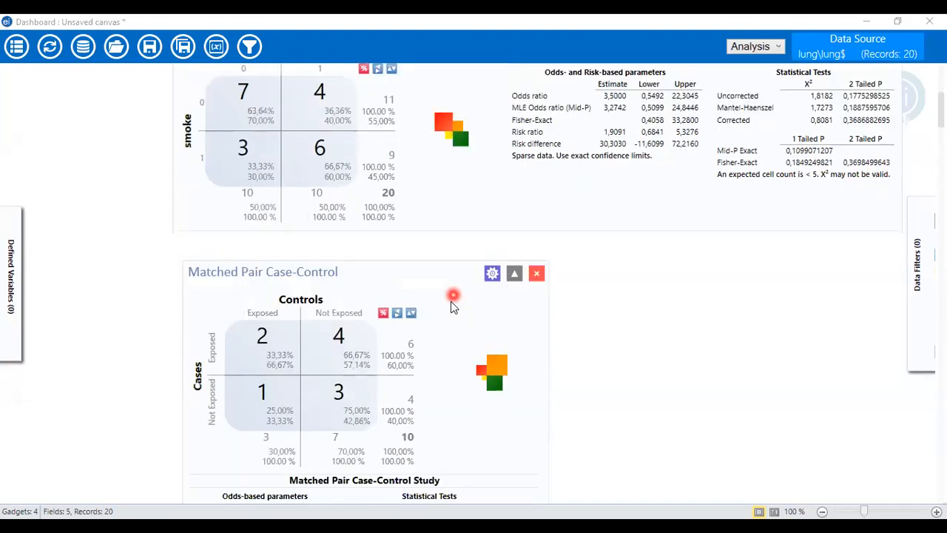
scroll(453, 303, "down", 3)
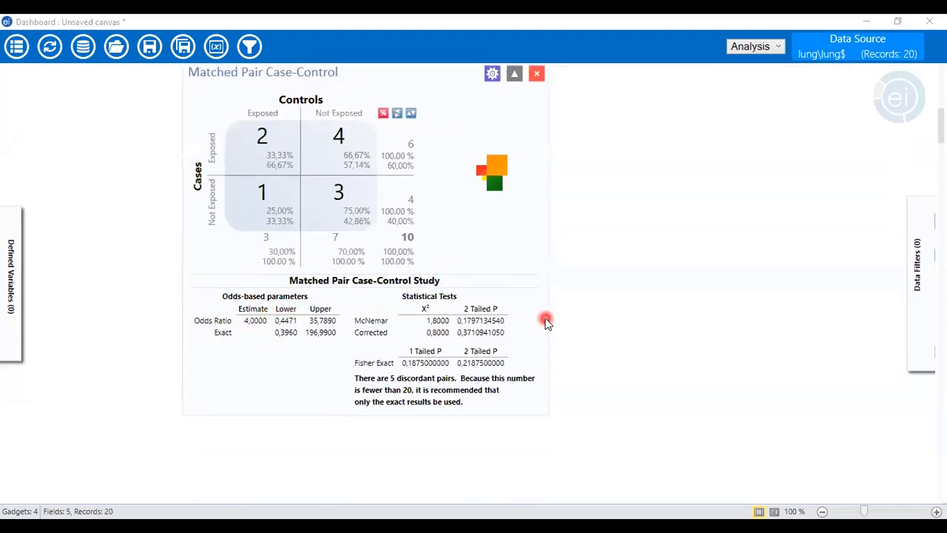
scroll(545, 317, "down", 1)
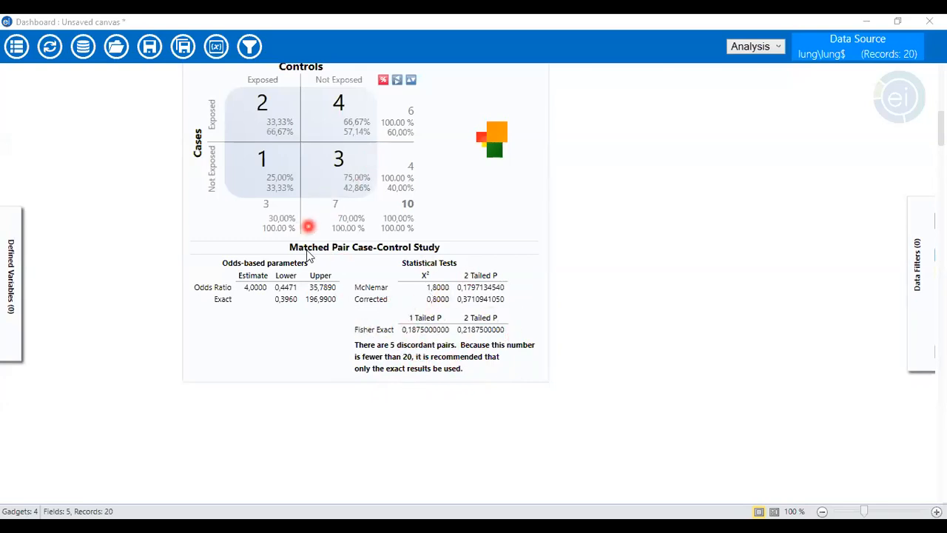
scroll(311, 222, "up", 1)
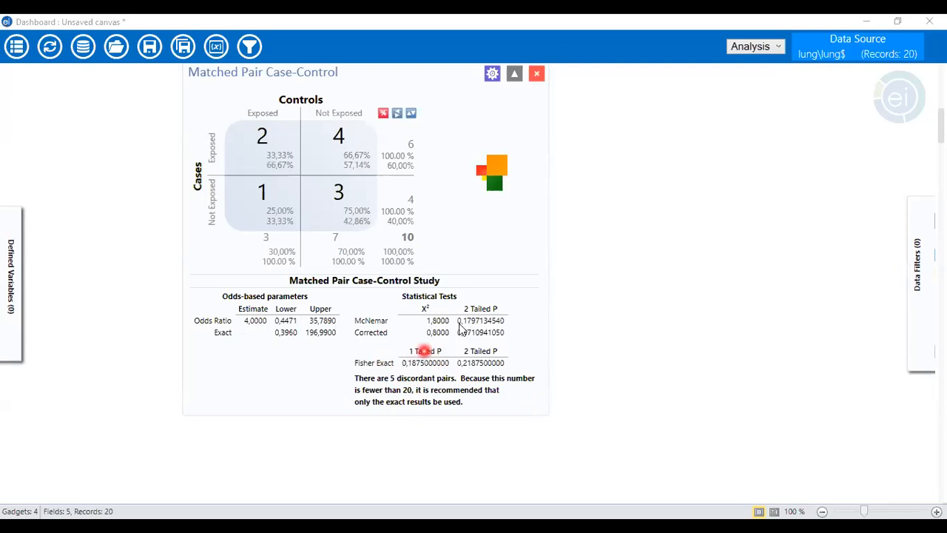
View the lung data source's records as a data table and return to the analysis canvas.
scroll(499, 300, "up", 10)
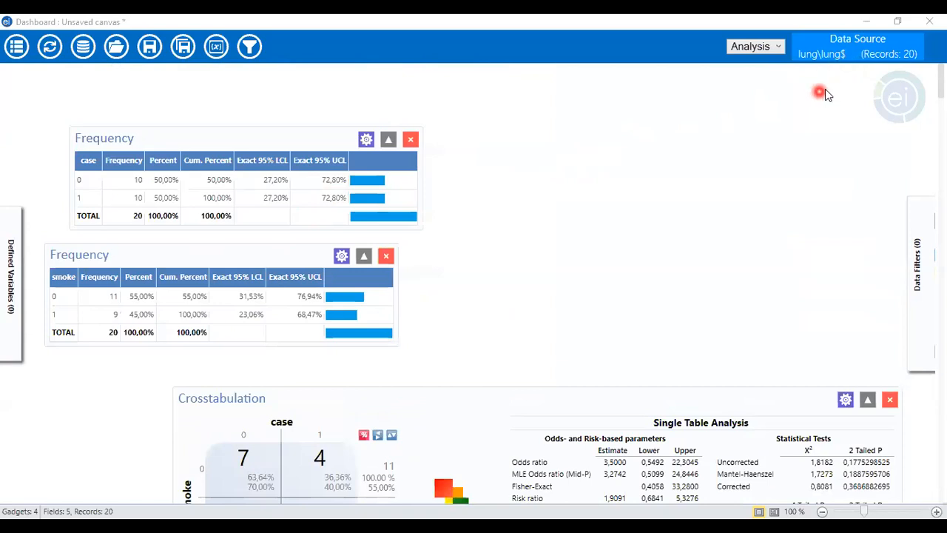
left_click(775, 46)
left_click(773, 63)
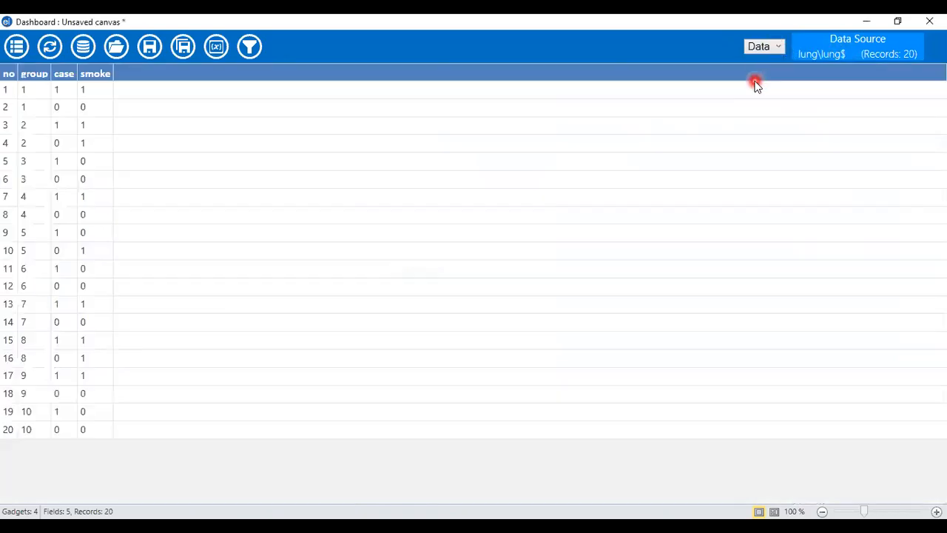
left_click(772, 51)
left_click(773, 65)
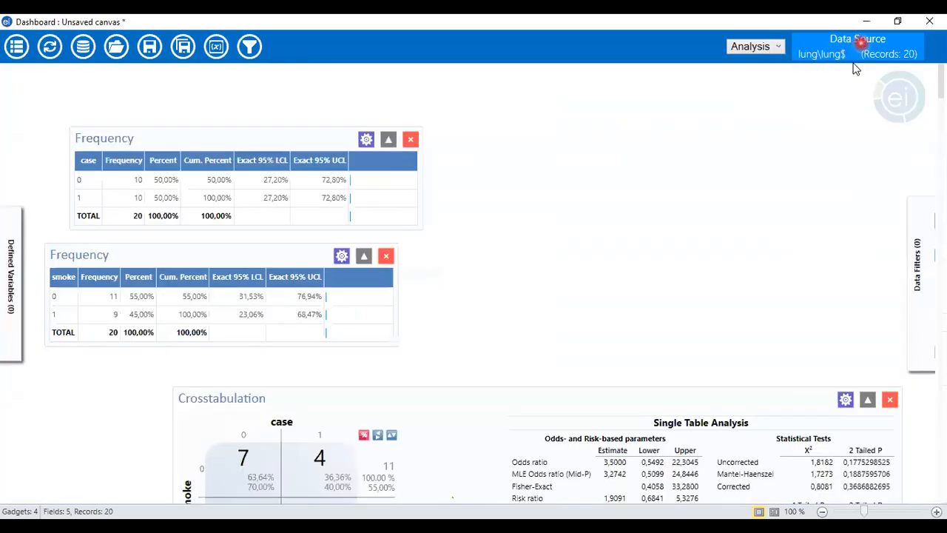
Start setting a new data source for the dashboard and decline saving the canvas changes.
right_click(538, 171)
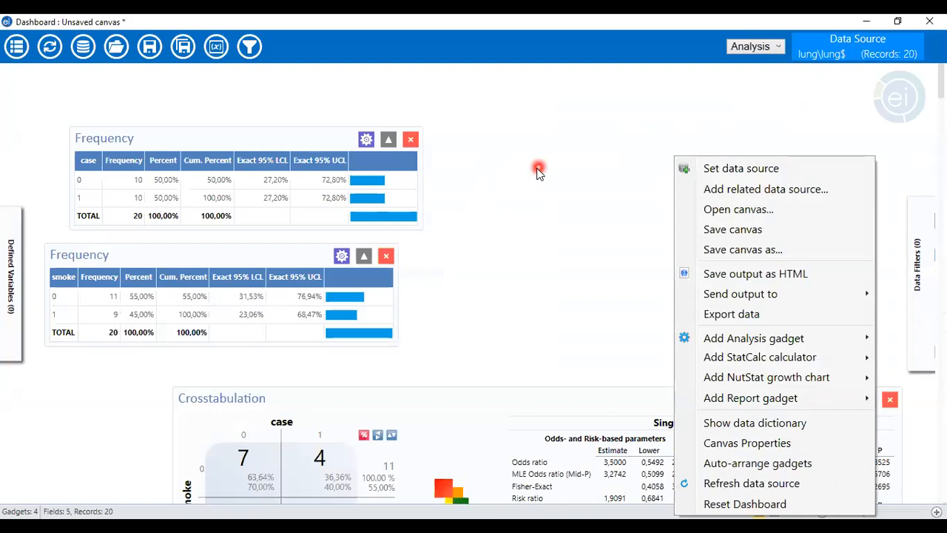
left_click(592, 182)
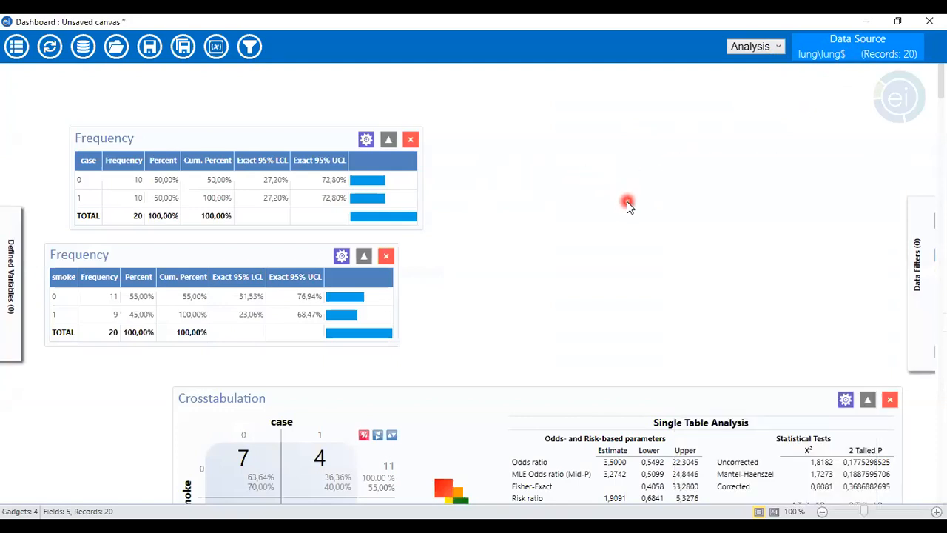
right_click(506, 162)
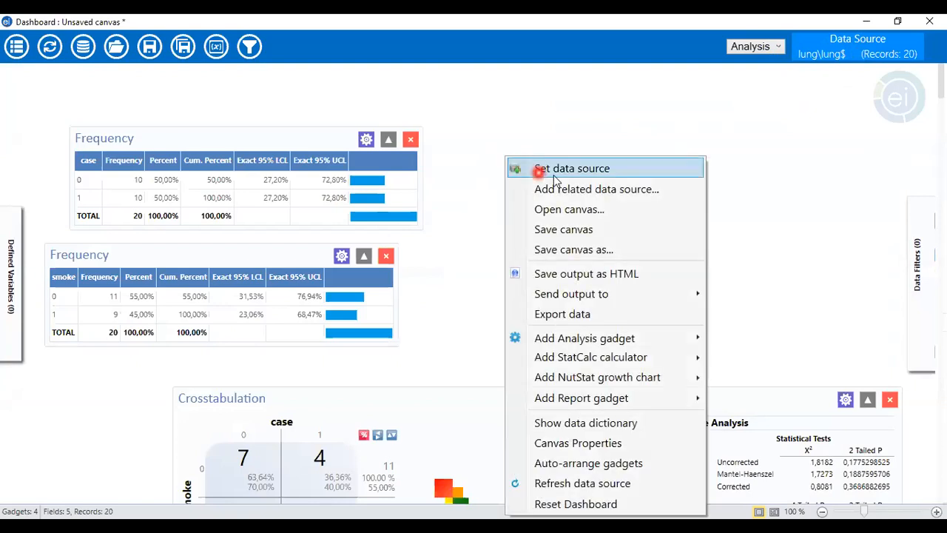
left_click(623, 170)
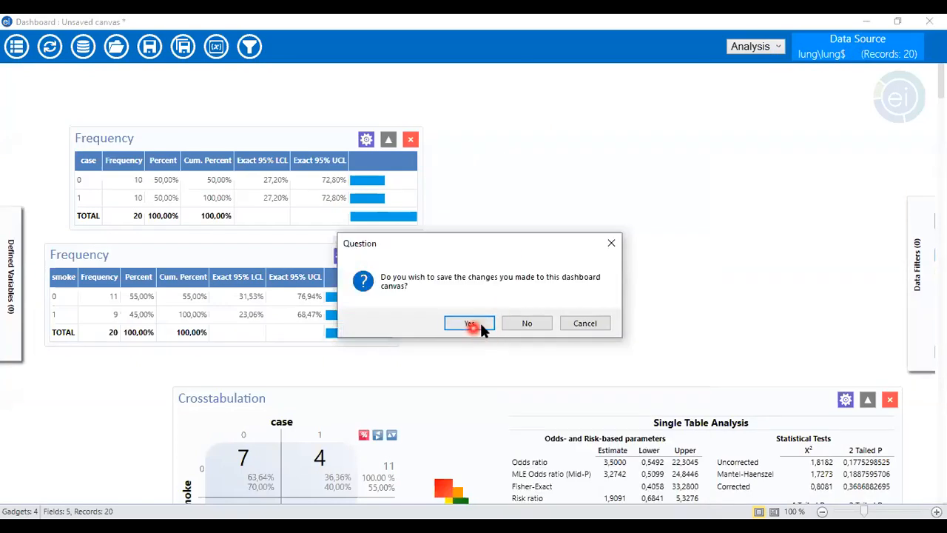
left_click(525, 326)
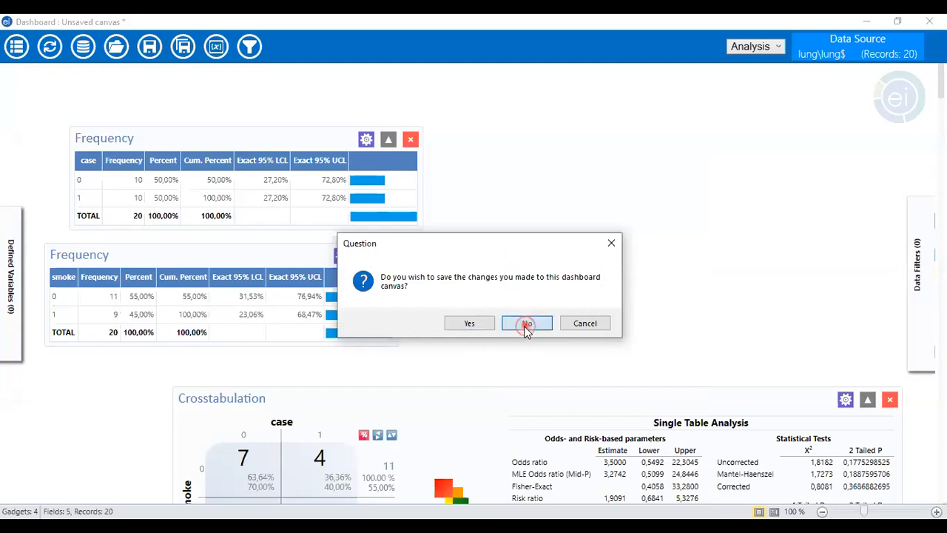
Choose the Microsoft Excel 97-2003 workbook lung80.xls from Downloads as the data source, treating its first row as headers.
left_click(611, 197)
left_click(637, 166)
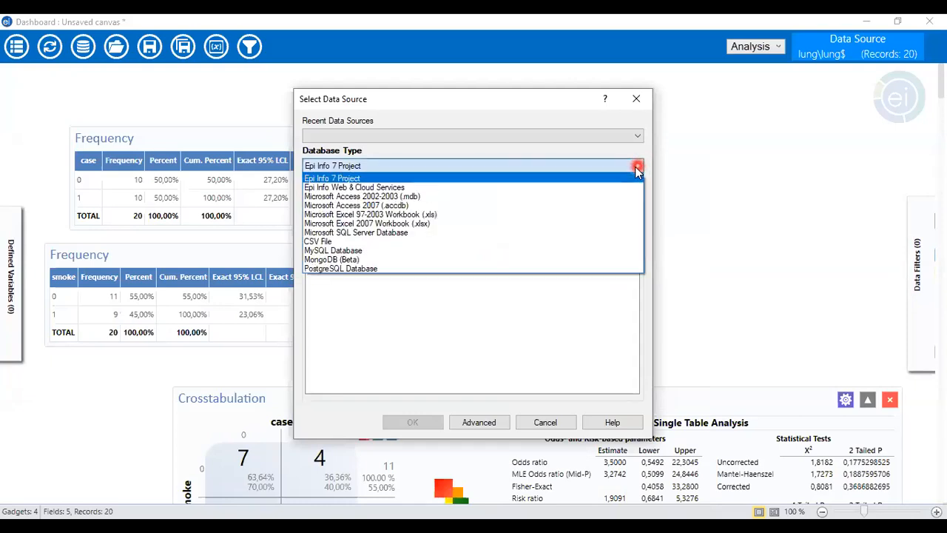
left_click(546, 215)
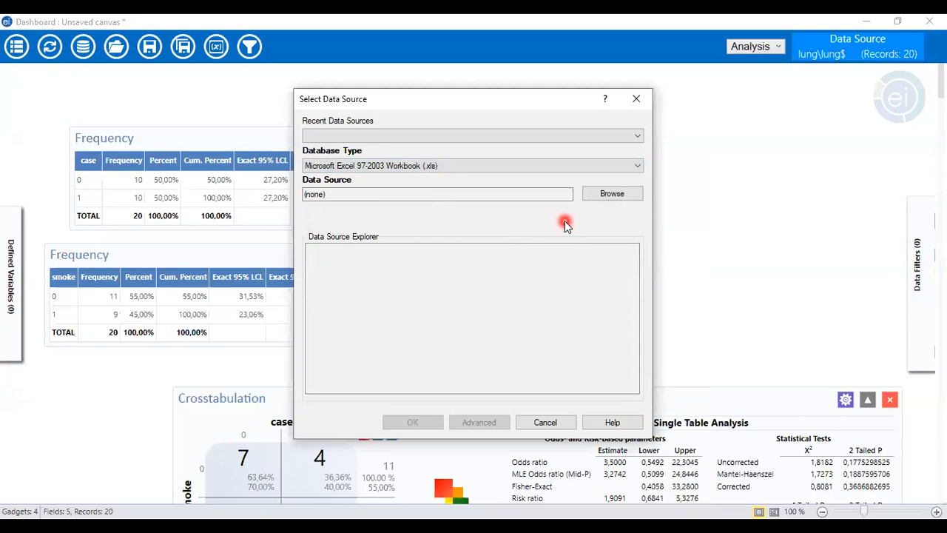
left_click(603, 196)
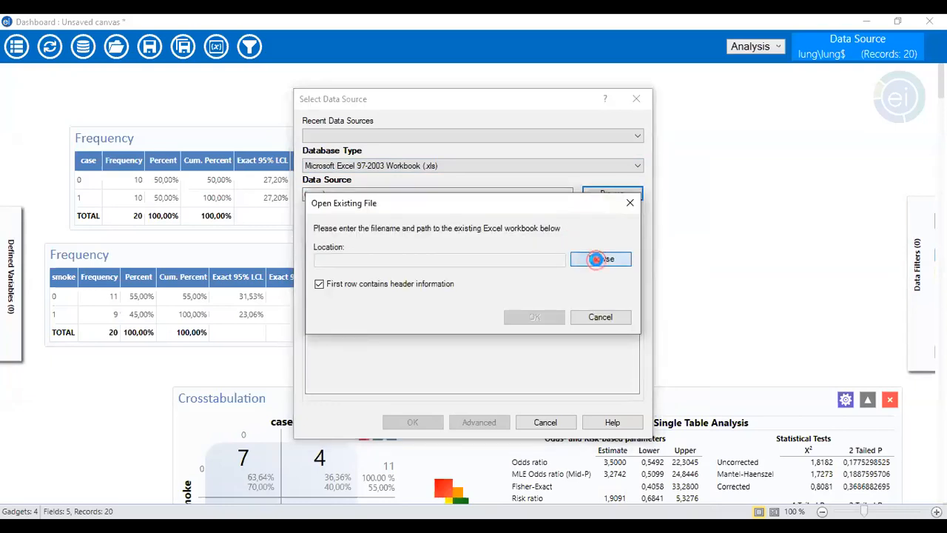
left_click(597, 259)
left_click(464, 337)
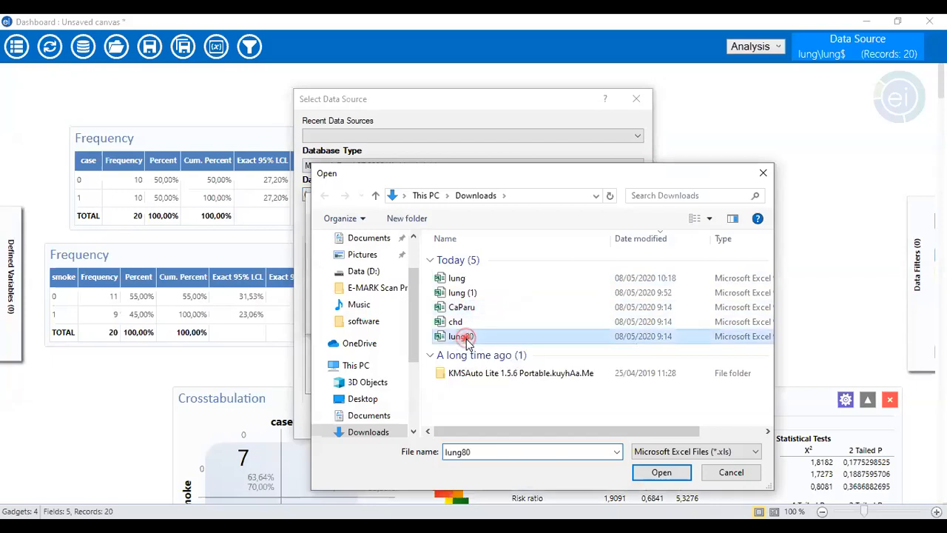
left_click(668, 473)
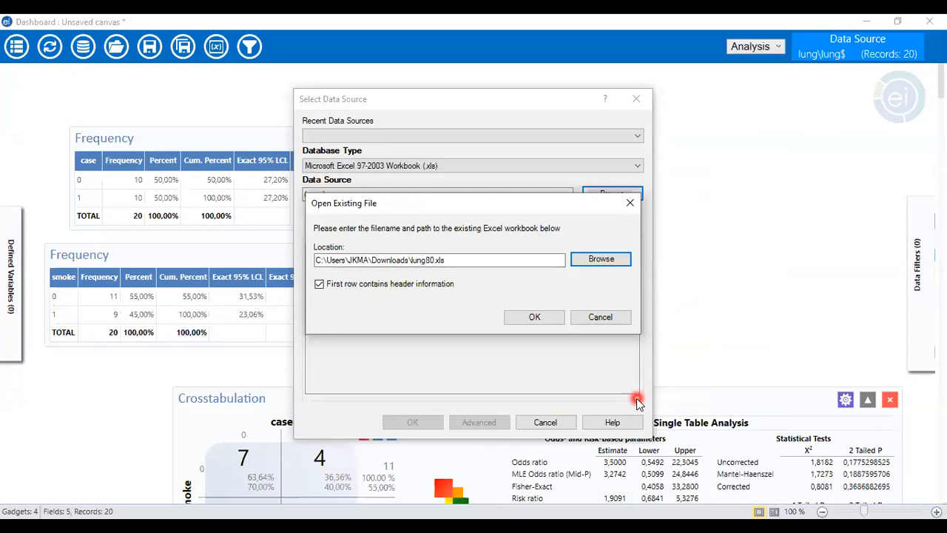
left_click(535, 318)
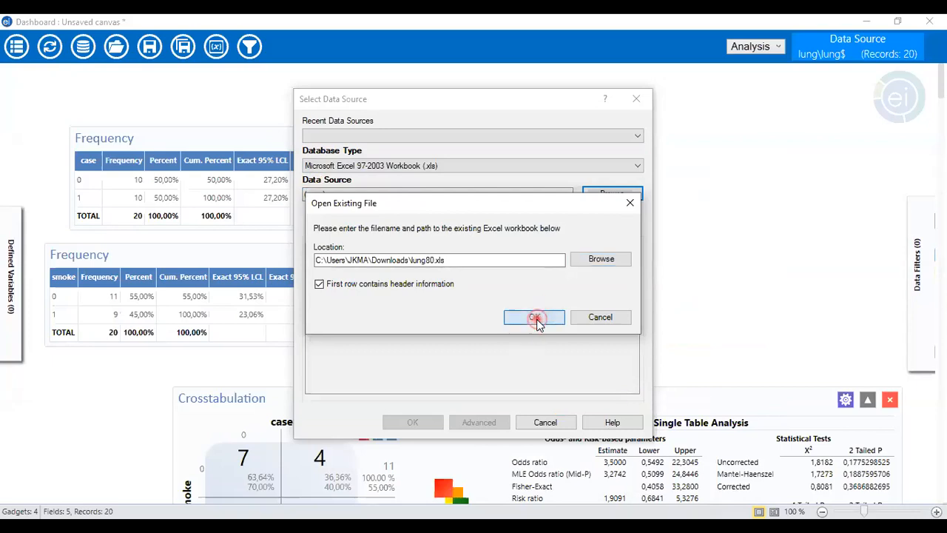
Load the lun80$ sheet into the dashboard.
left_click(317, 250)
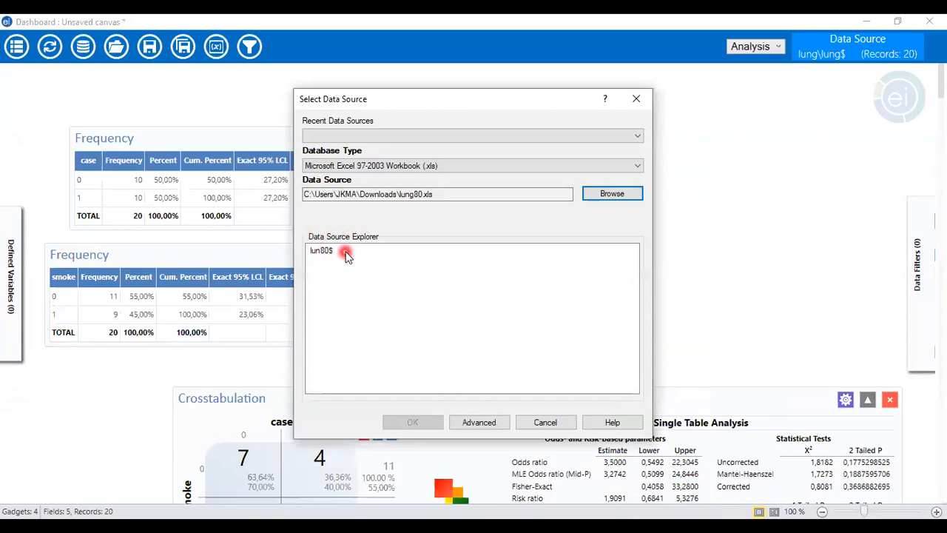
left_click(346, 254)
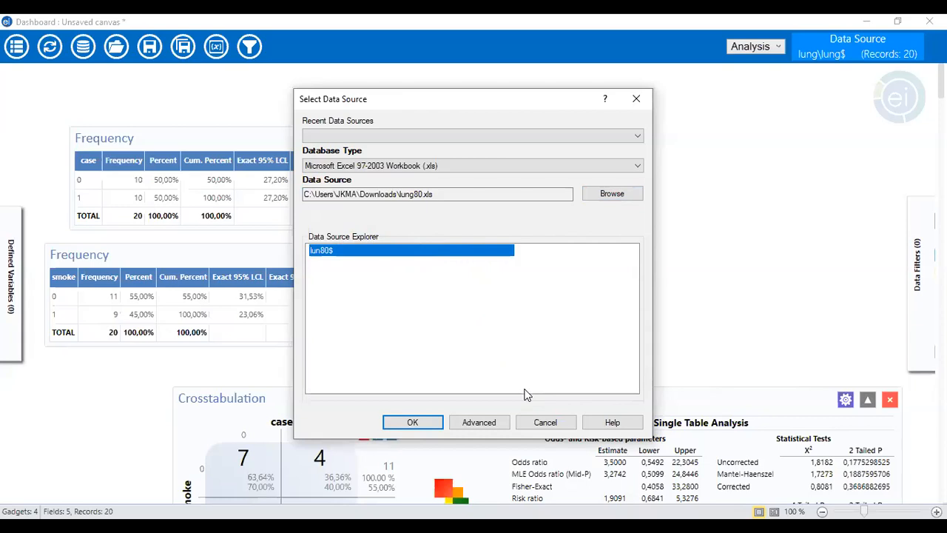
left_click(431, 478)
left_click(414, 423)
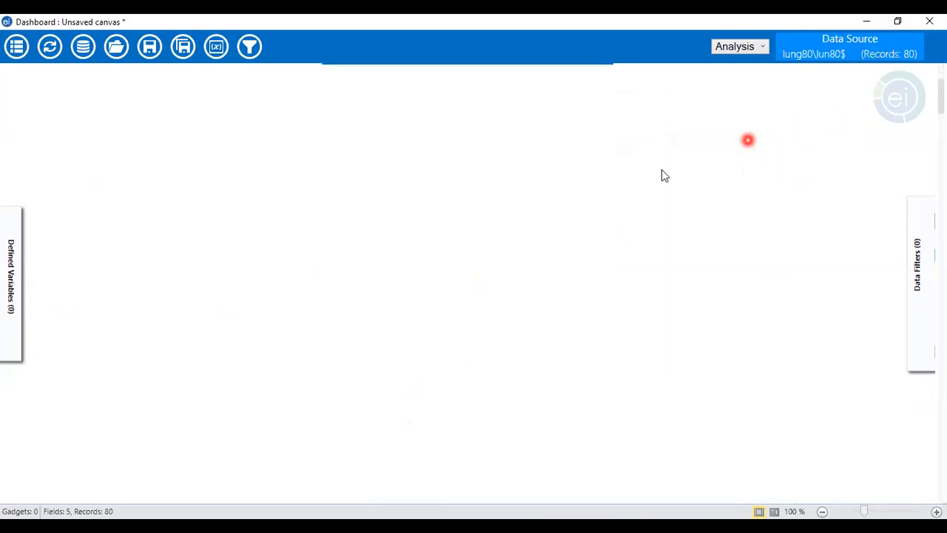
Add a matched pair case-control analysis with smoke as exposure, case as case/control and group as pair group ID.
right_click(352, 198)
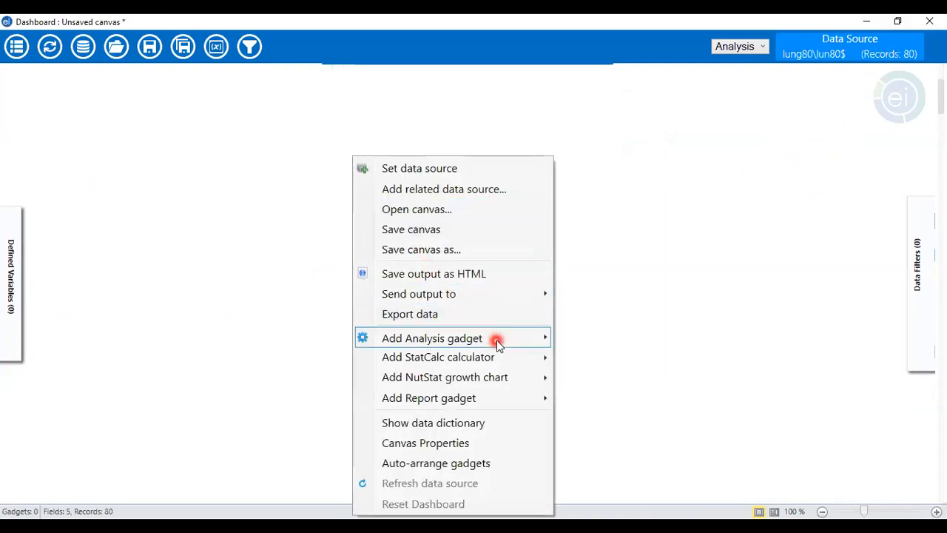
mouse_move(495, 340)
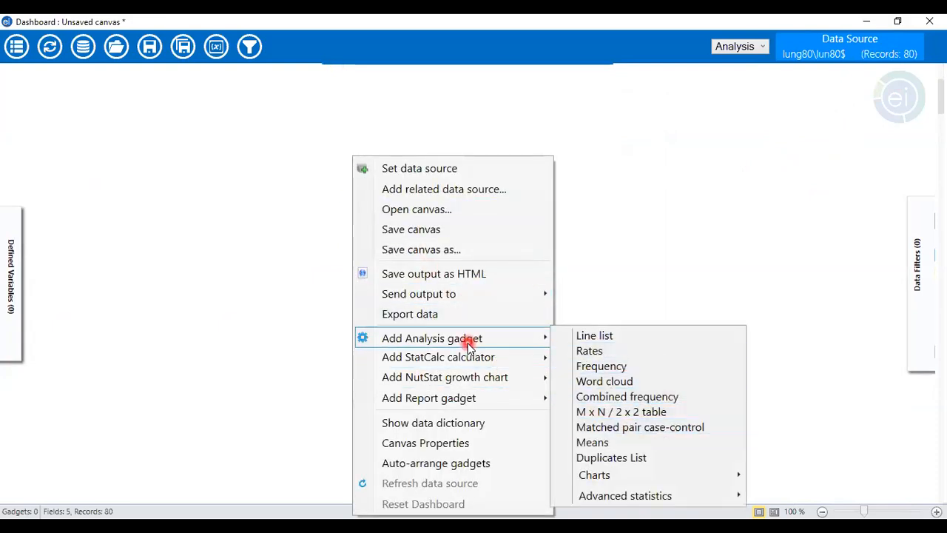
left_click(692, 427)
left_click(486, 188)
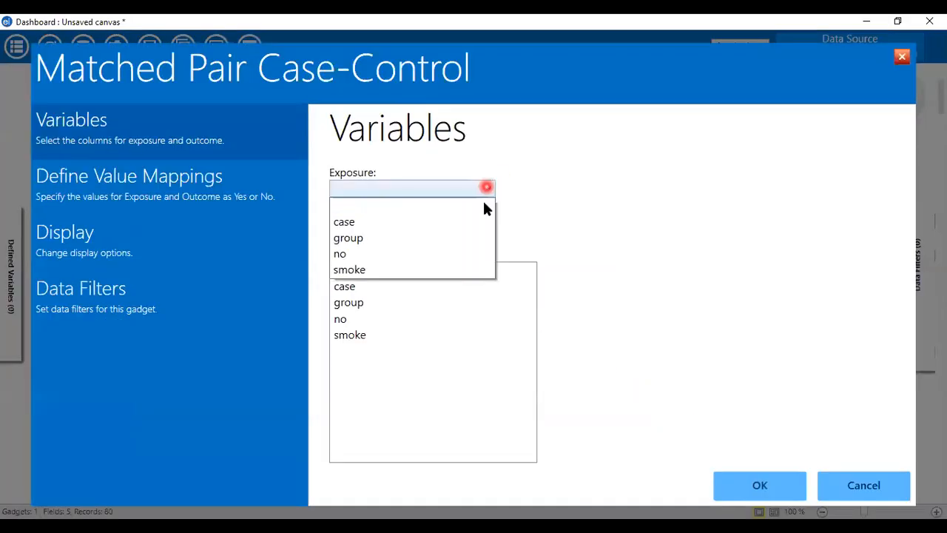
left_click(400, 268)
left_click(496, 222)
left_click(430, 255)
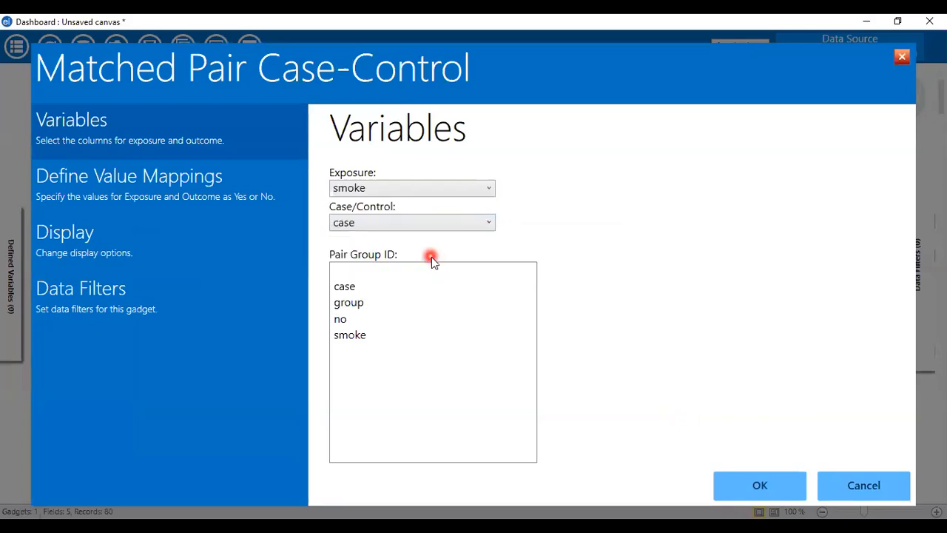
left_click(387, 303)
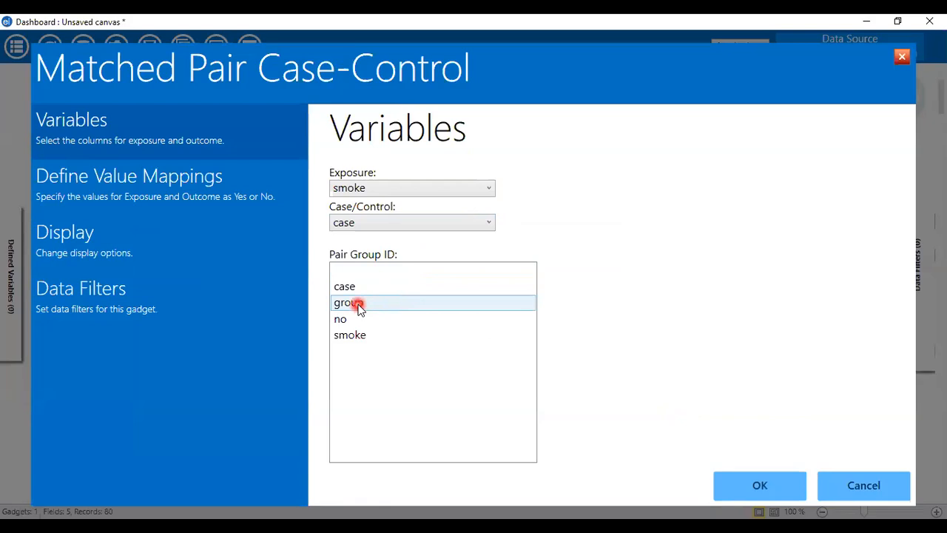
left_click(358, 308)
left_click(742, 479)
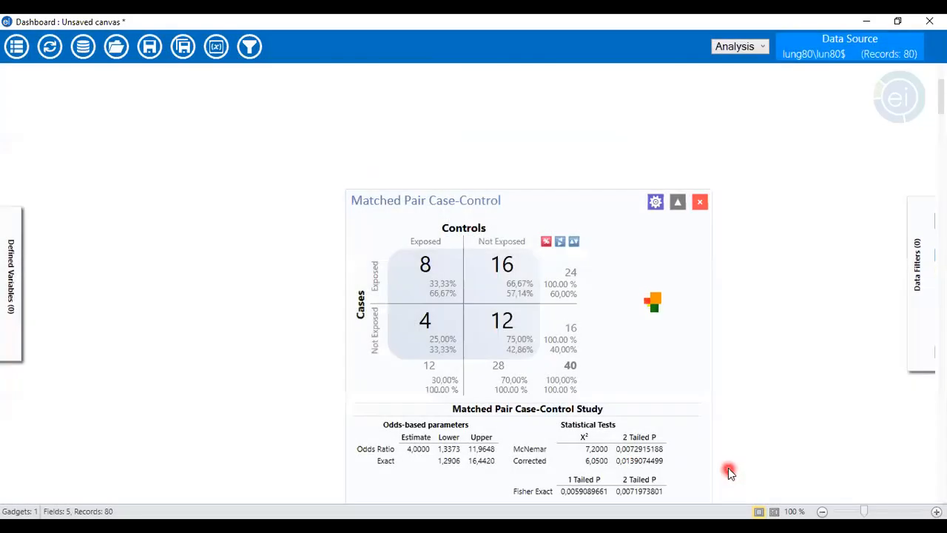
Send the matched pair case-control results to Excel.
scroll(729, 411, "down", 3)
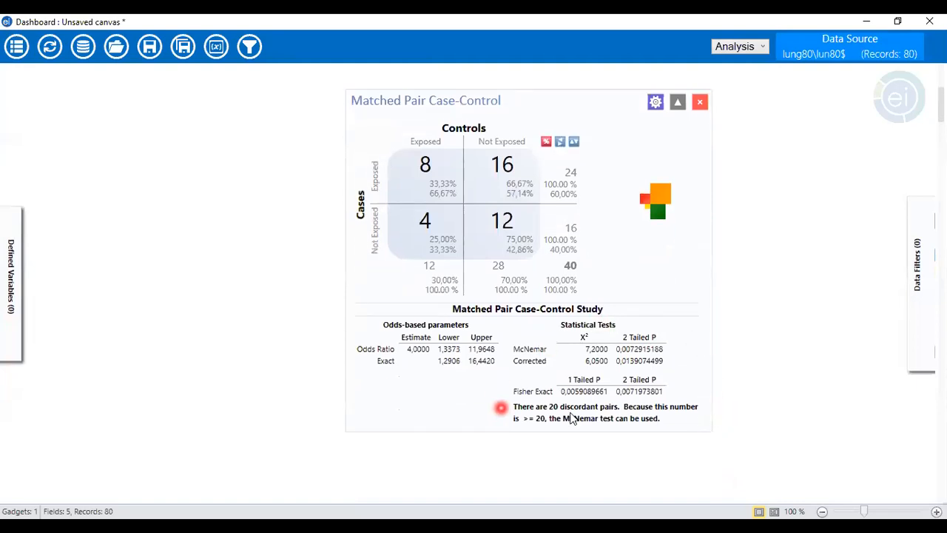
mouse_move(542, 384)
left_mouse_down()
mouse_move(581, 329)
mouse_move(542, 379)
left_mouse_up()
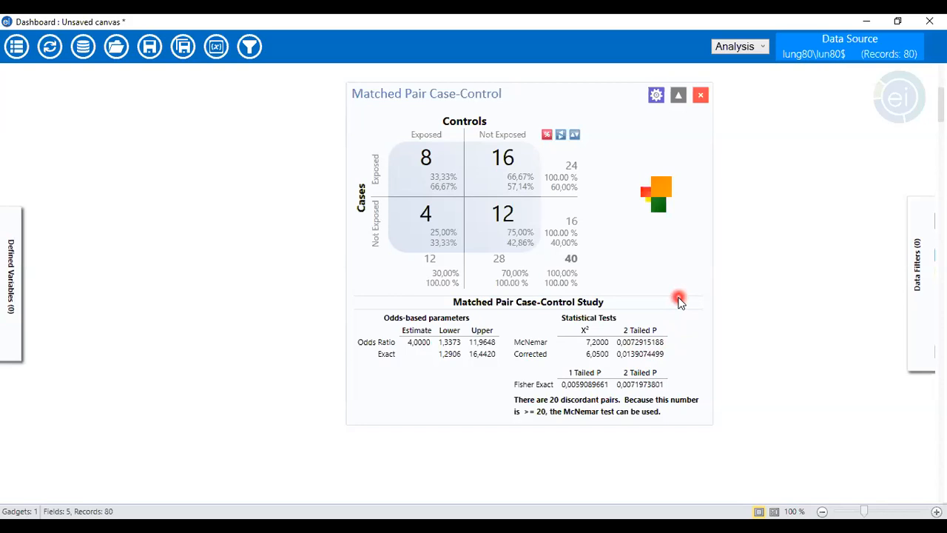
scroll(669, 293, "up", 1)
scroll(540, 304, "up", 1)
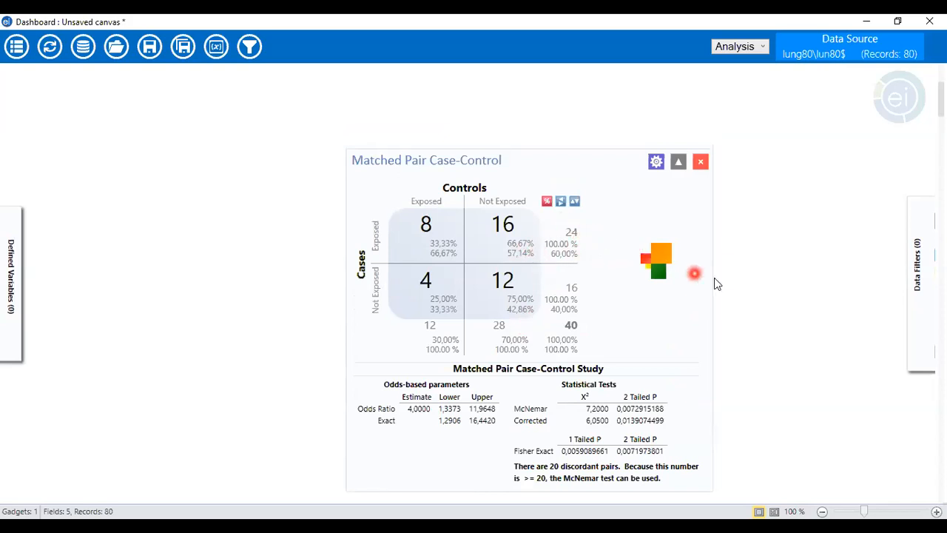
right_click(588, 172)
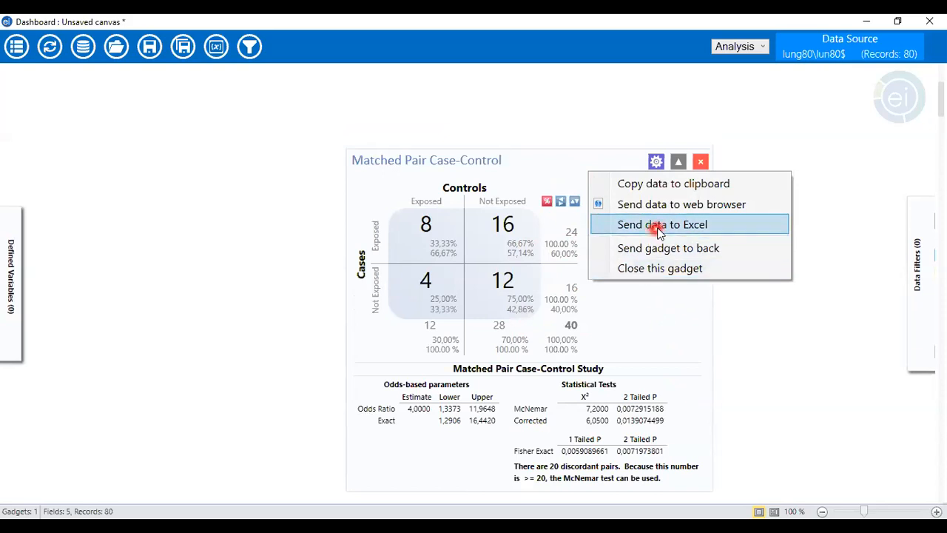
left_click(658, 229)
right_click(616, 163)
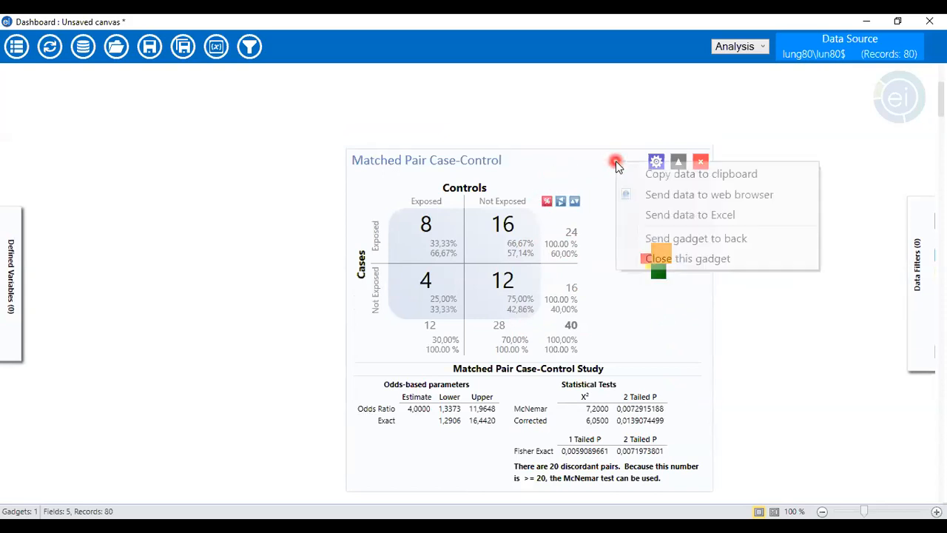
left_click(664, 226)
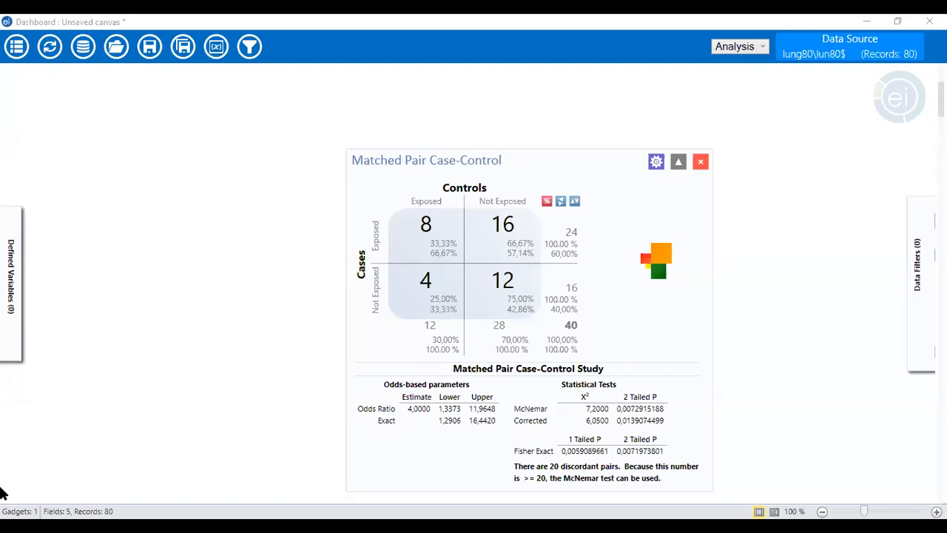
left_click(553, 308)
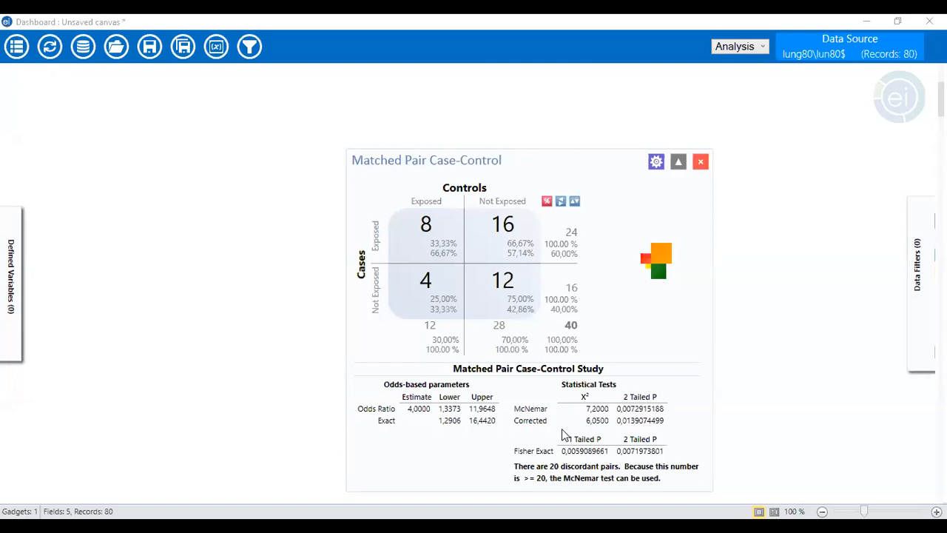
left_click(641, 378)
left_click(864, 28)
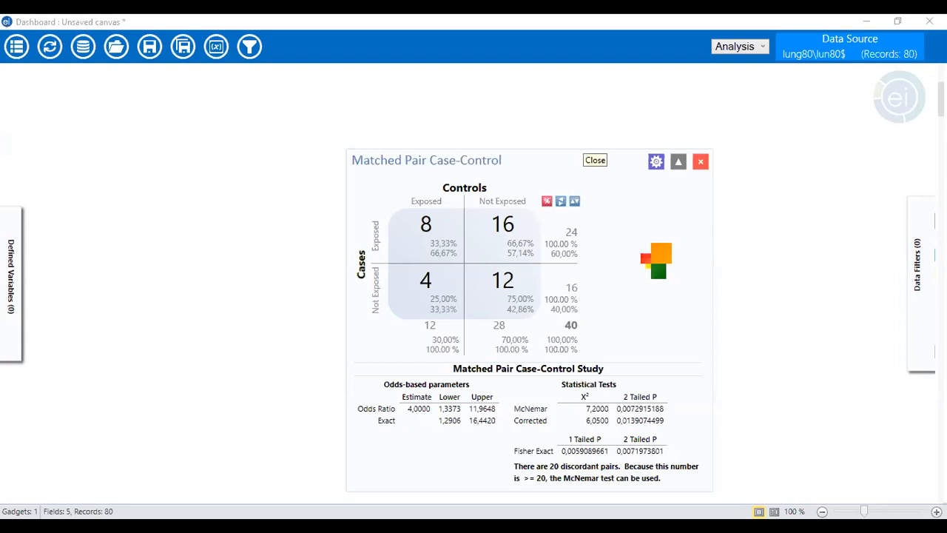
Close the matched pair case-control gadget and start setting a new data source, answering yes to saving the canvas changes.
left_click(699, 164)
left_click(517, 321)
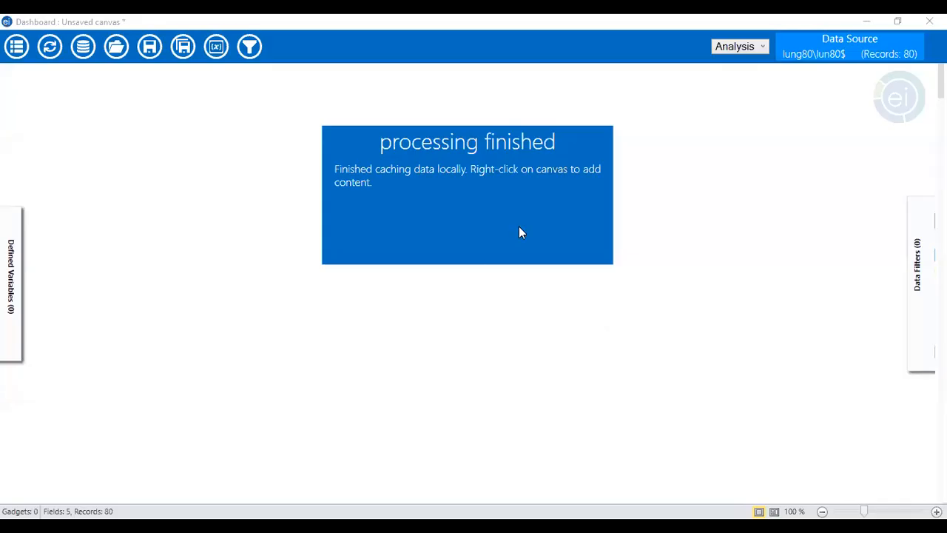
right_click(674, 172)
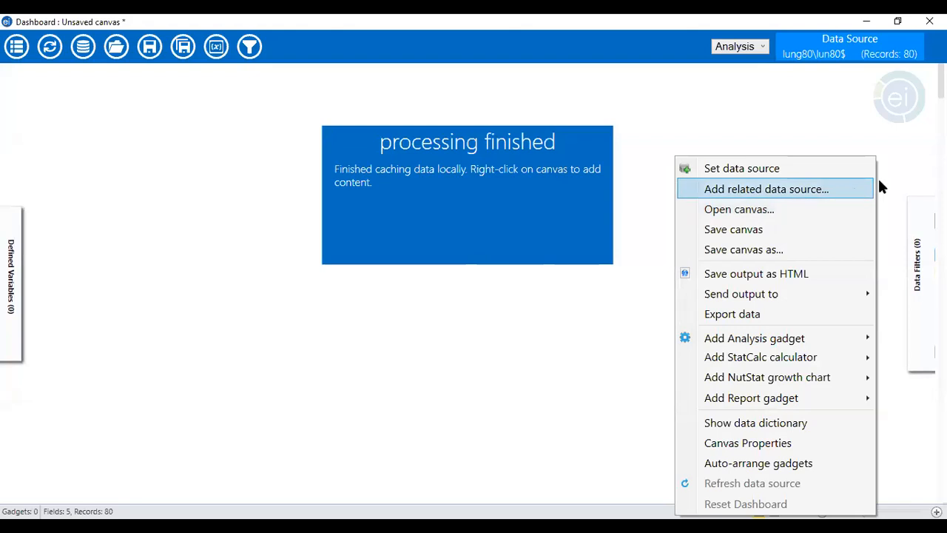
left_click(759, 170)
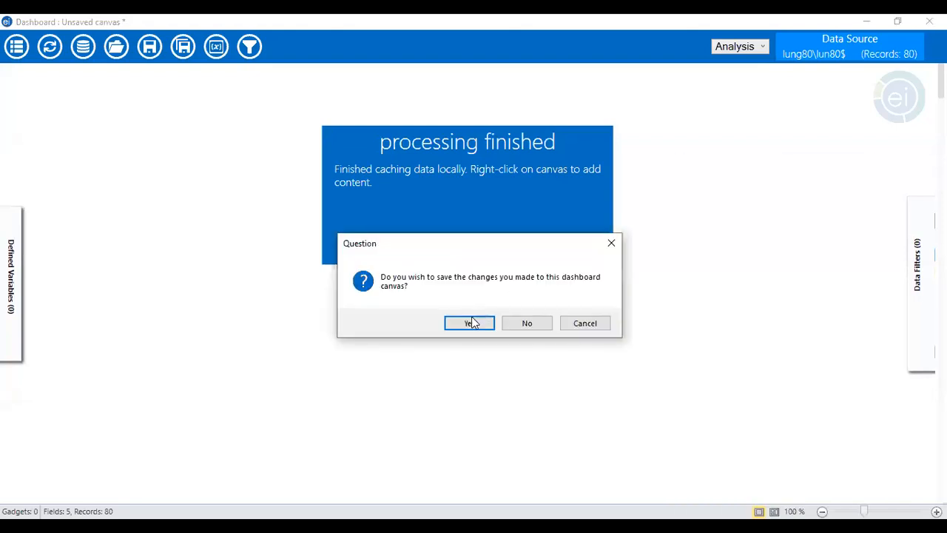
left_click(471, 323)
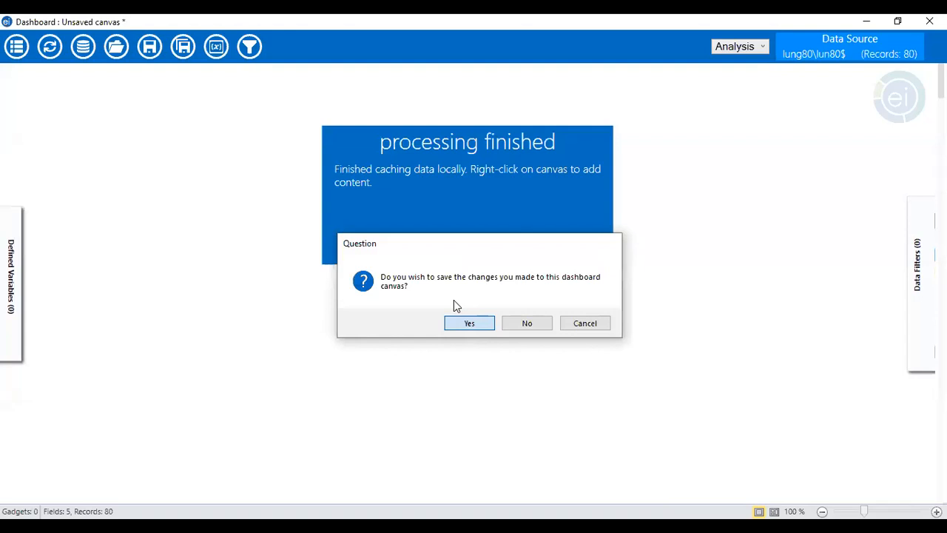
left_click(418, 340)
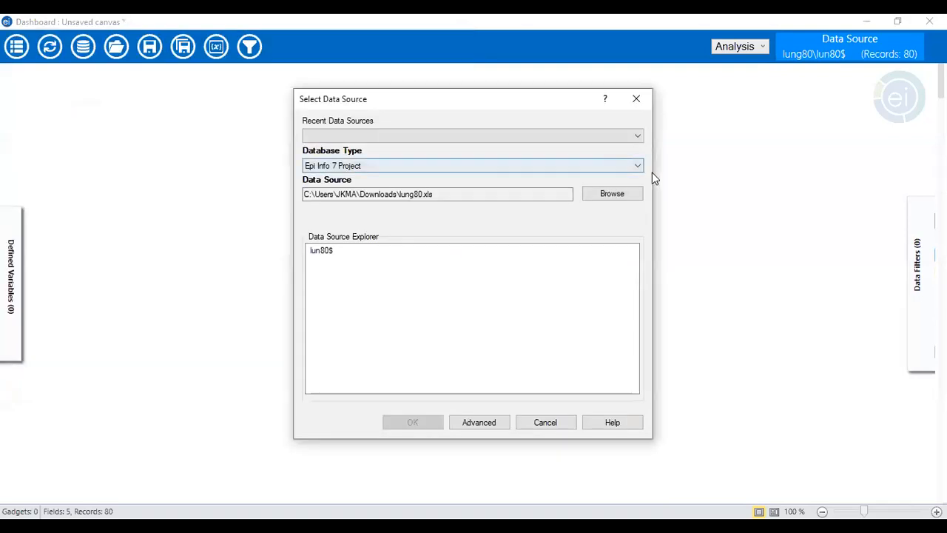
Set CaParu.xls from Downloads as a Microsoft Excel 97-2003 Workbook data source and load its CaParu$ sheet.
left_click(639, 169)
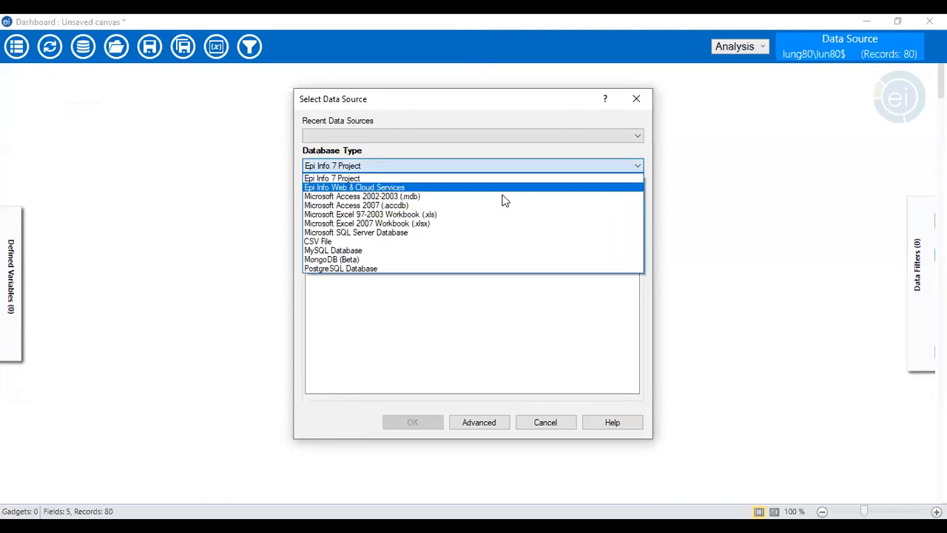
left_click(417, 215)
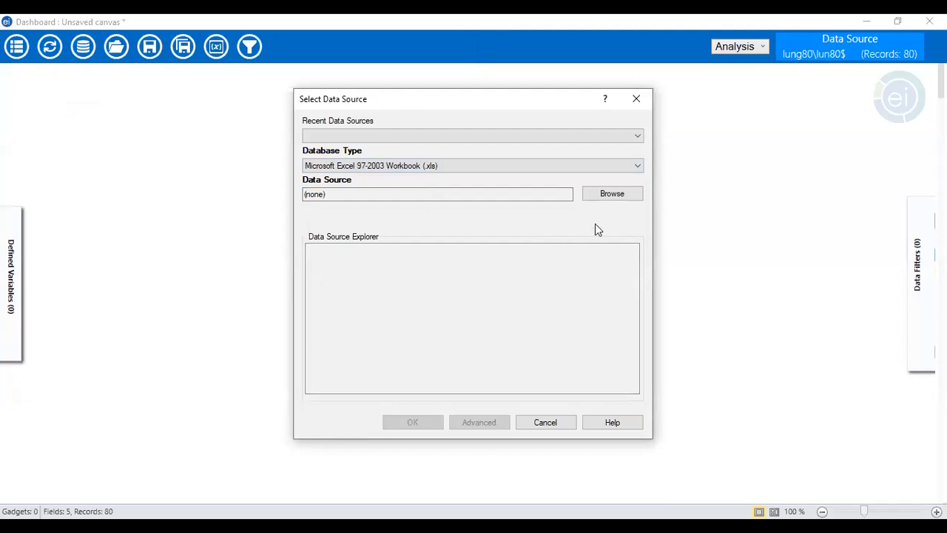
left_click(606, 189)
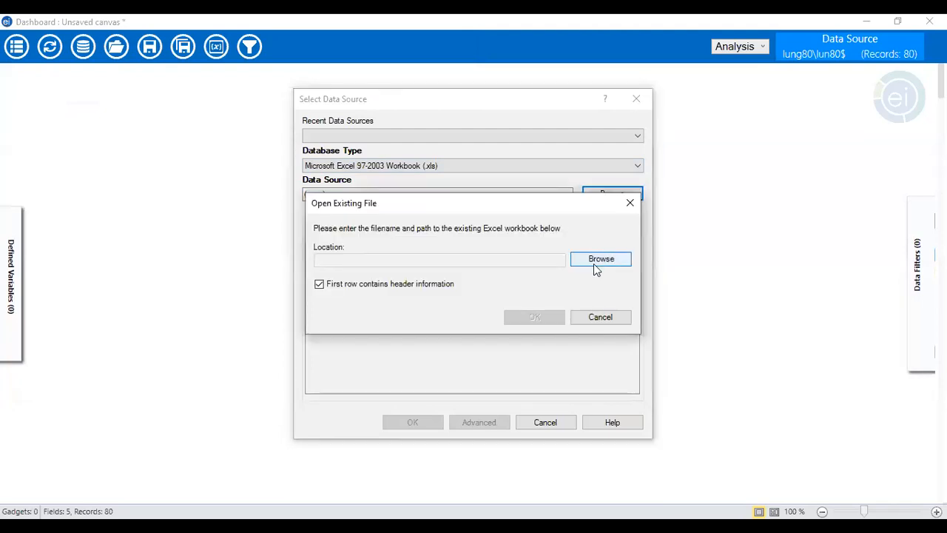
left_click(598, 261)
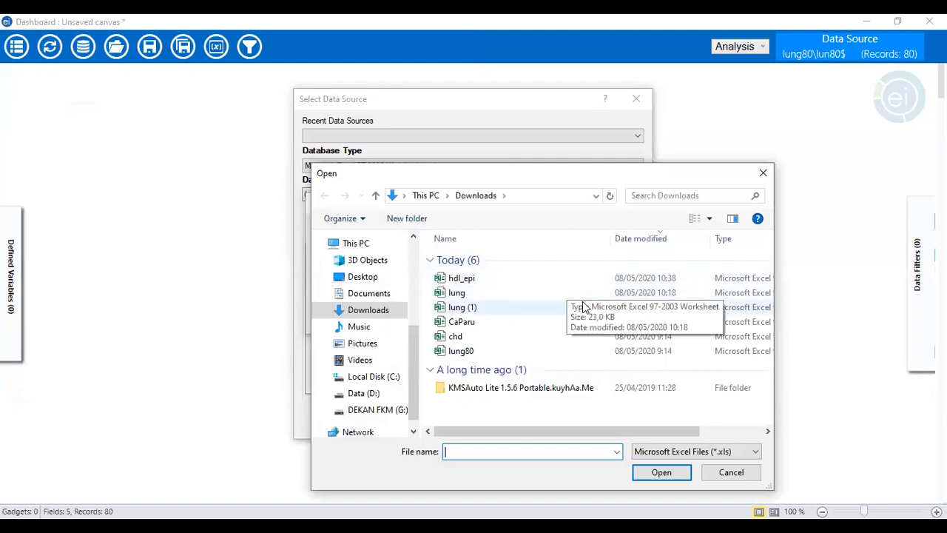
left_click(560, 323)
left_click(657, 474)
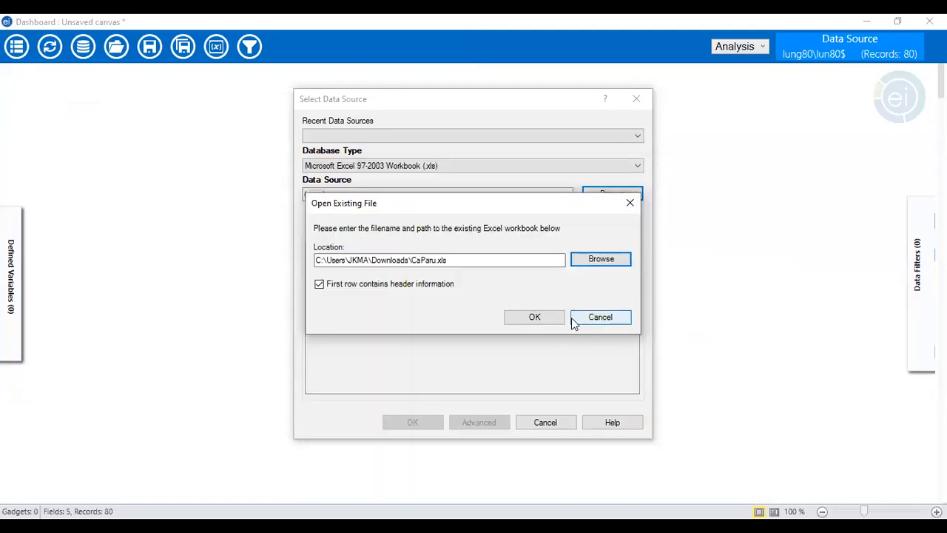
left_click(537, 317)
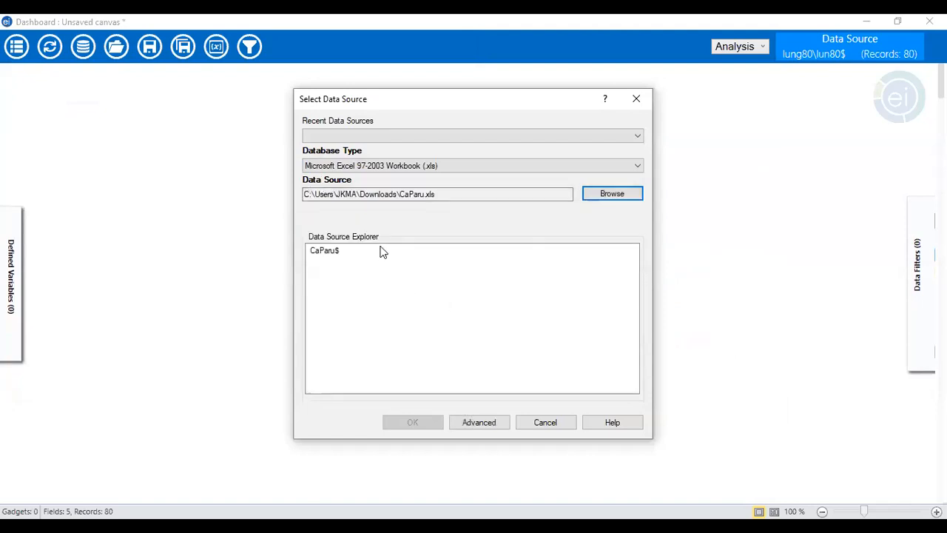
left_click(382, 252)
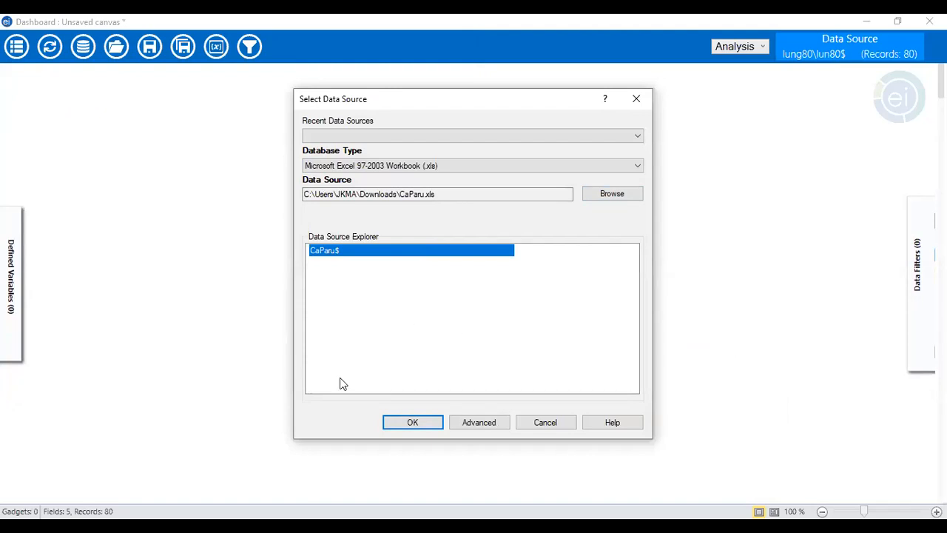
left_click(412, 423)
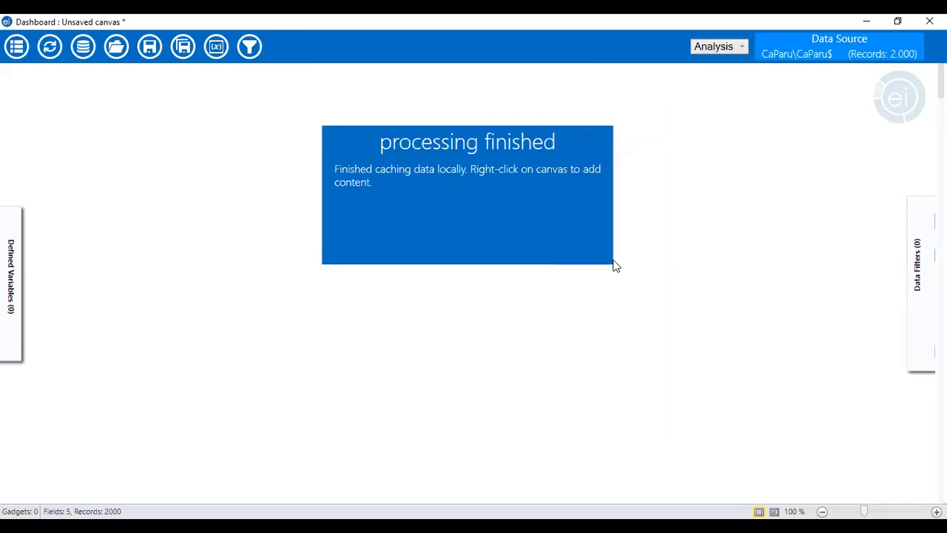
Look through the CaParu data records and return to the analysis canvas.
left_click(742, 48)
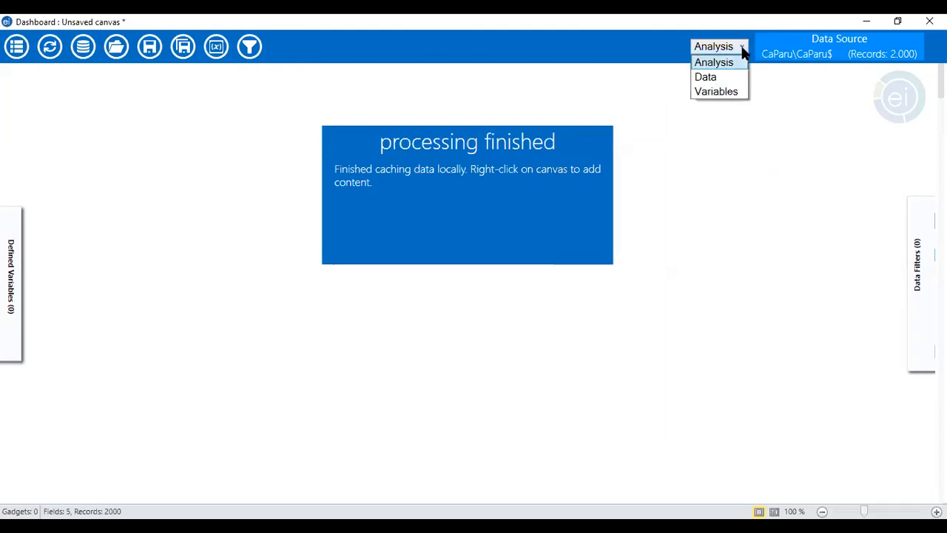
left_click(725, 77)
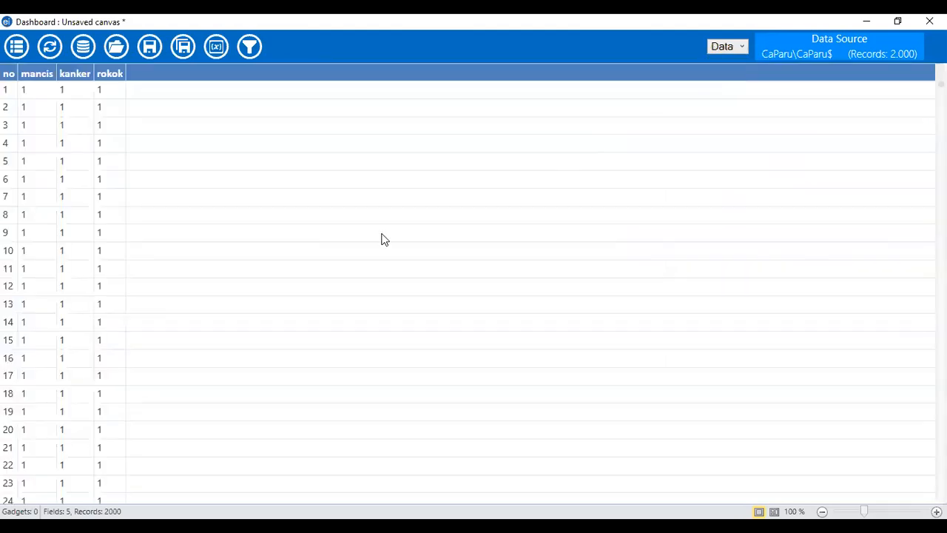
scroll(51, 262, "down", 4)
scroll(60, 222, "up", 4)
left_click(741, 49)
left_click(742, 64)
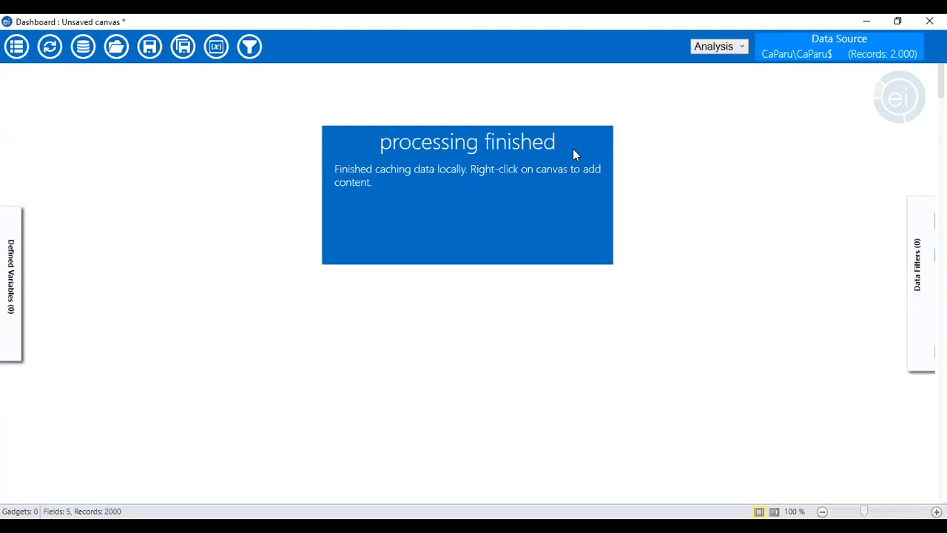
Add a Frequency analysis gadget for the variables kanker, mancis and rokok.
scroll(621, 325, "down", 3)
right_click(426, 277)
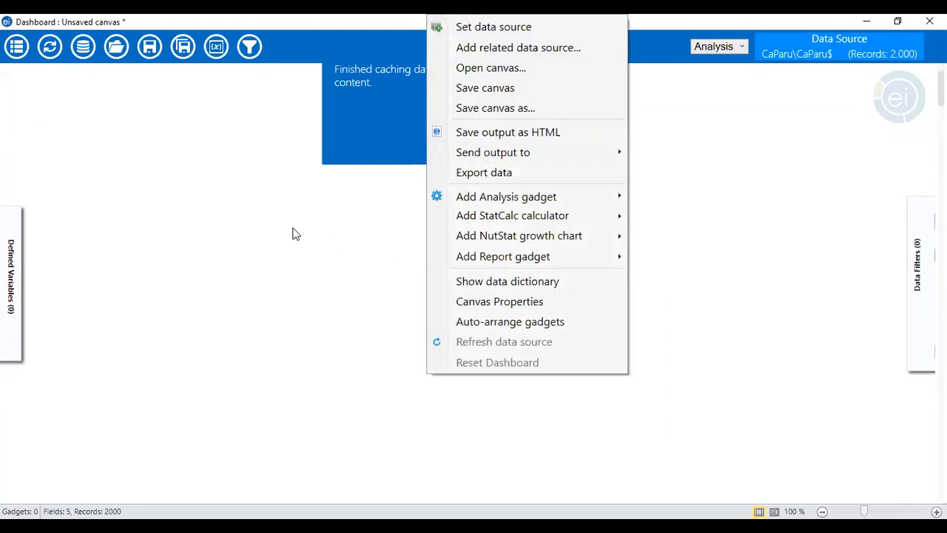
left_click(242, 275)
right_click(265, 209)
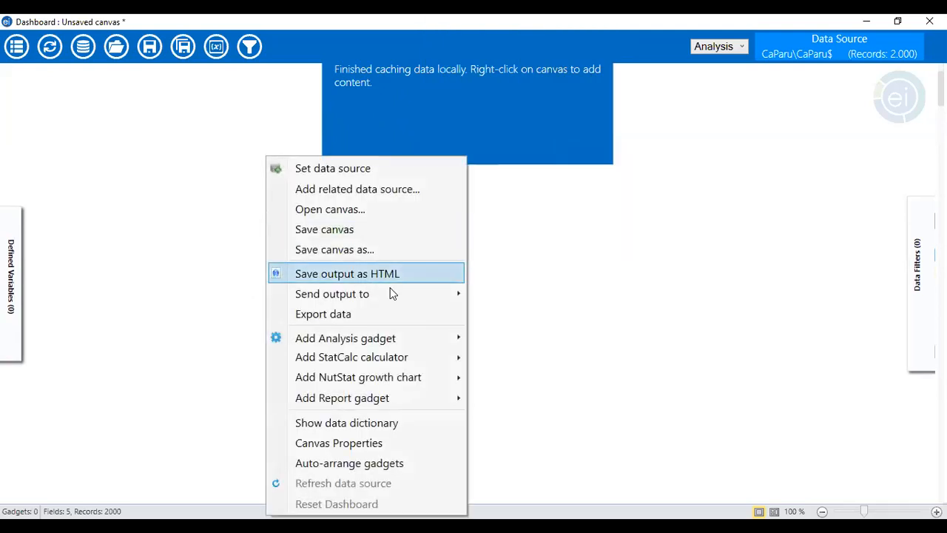
mouse_move(410, 341)
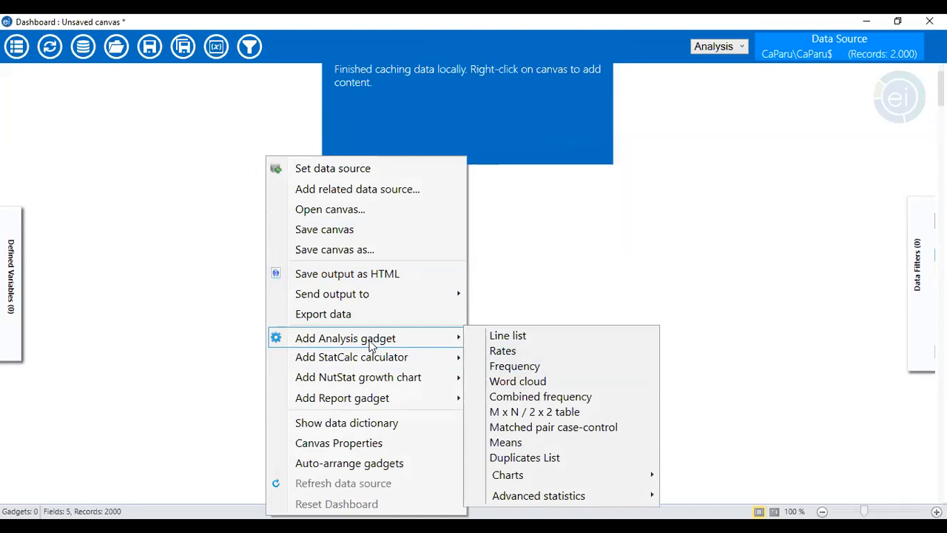
left_click(542, 368)
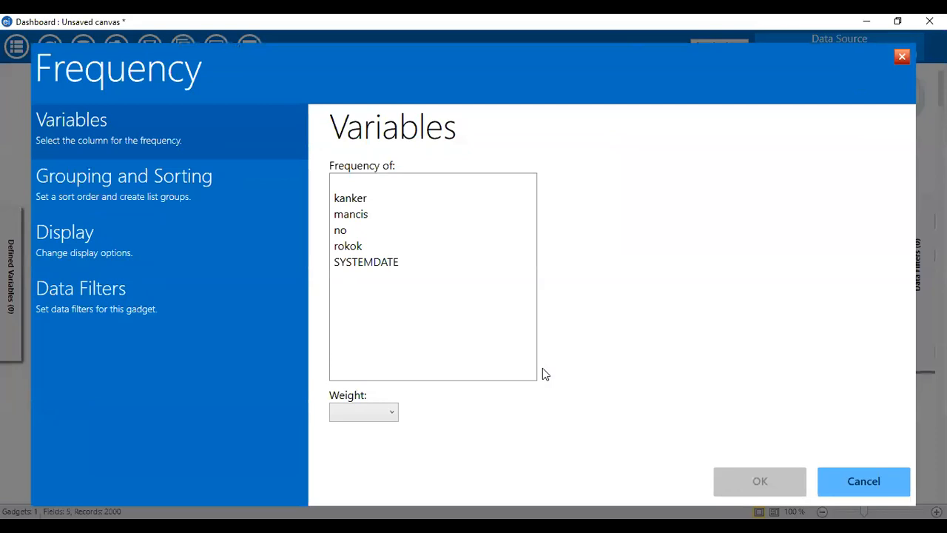
left_click(357, 200)
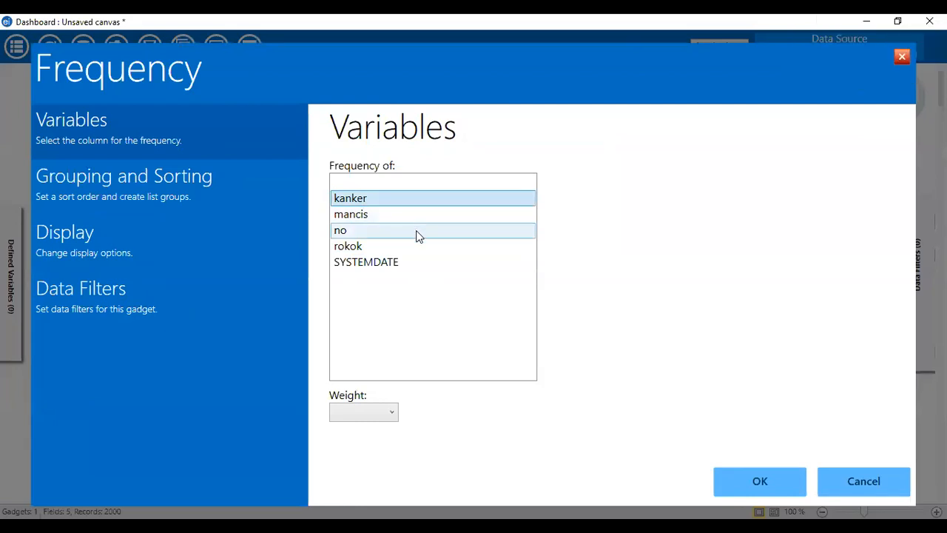
left_click(360, 214)
left_click(372, 234)
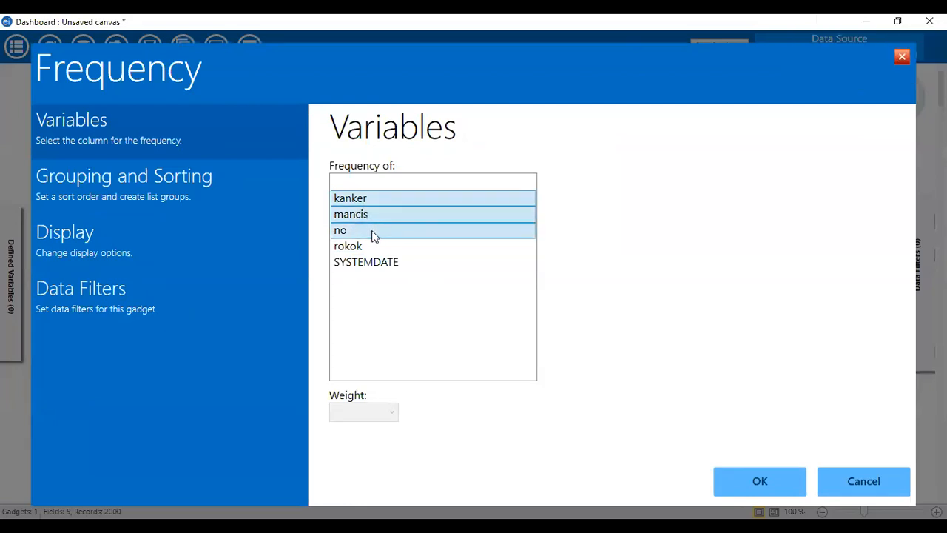
left_click(370, 229)
left_click(373, 209)
left_click(367, 200)
left_click(355, 214)
left_click(358, 248)
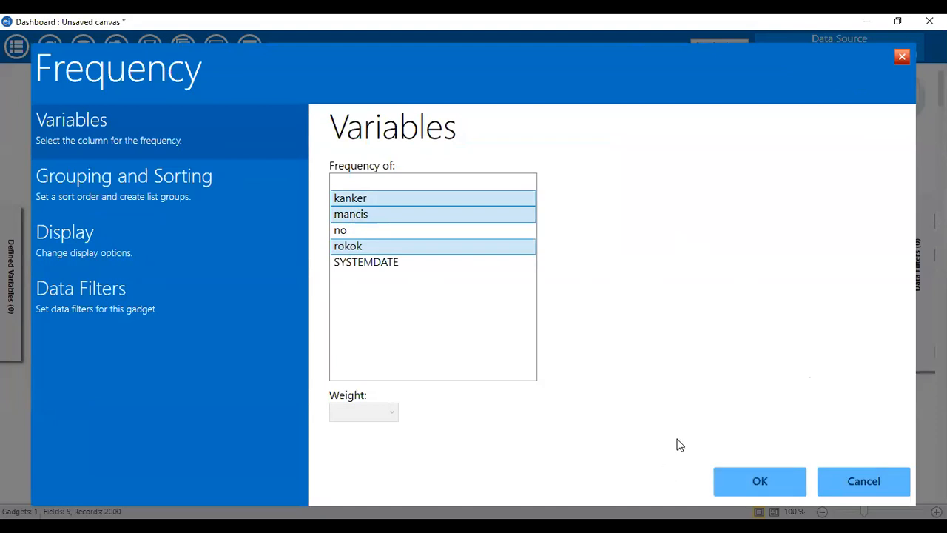
left_click(718, 480)
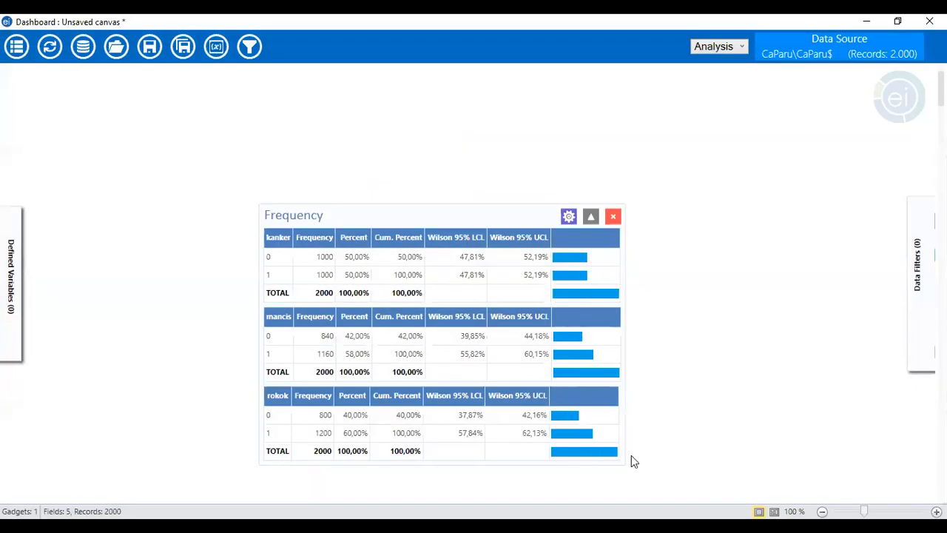
Send the frequency results for kanker, mancis and rokok to Excel and return to the dashboard.
scroll(850, 259, "down", 2)
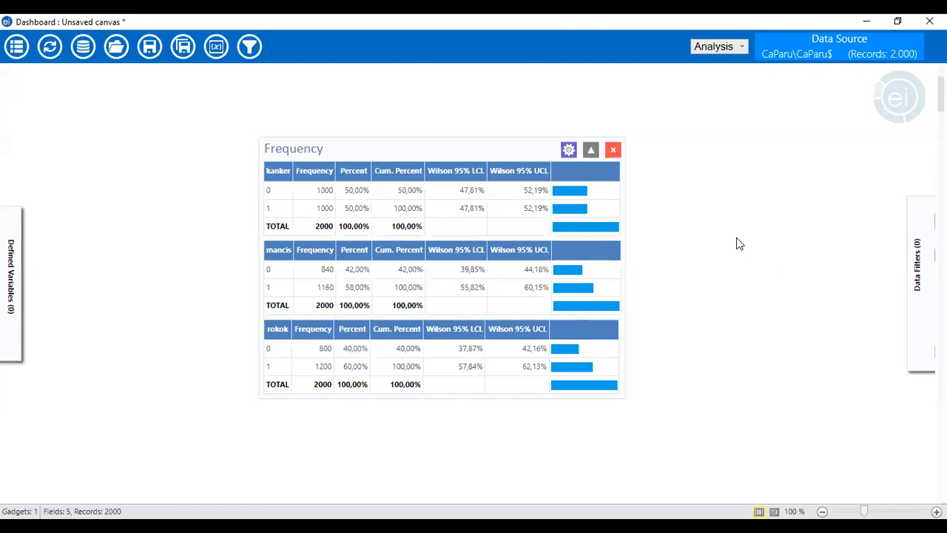
right_click(512, 150)
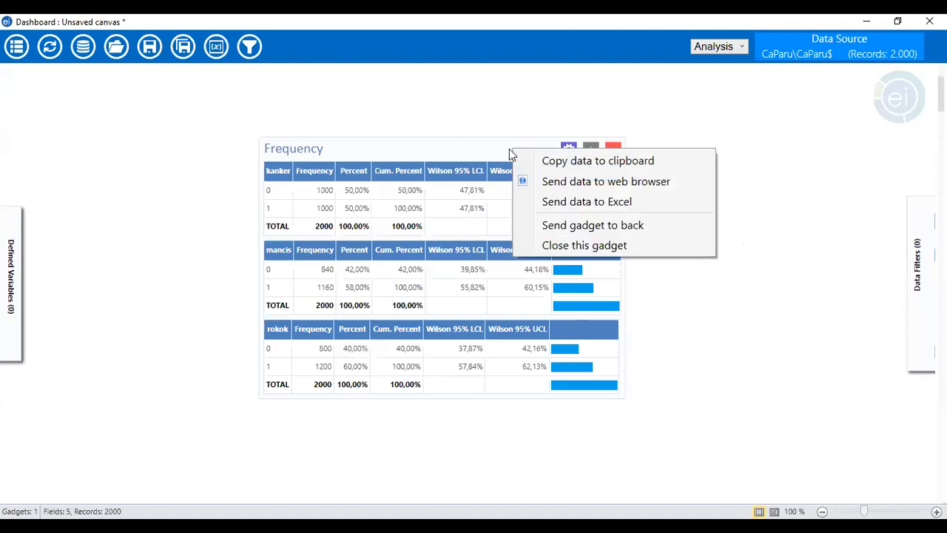
left_click(660, 202)
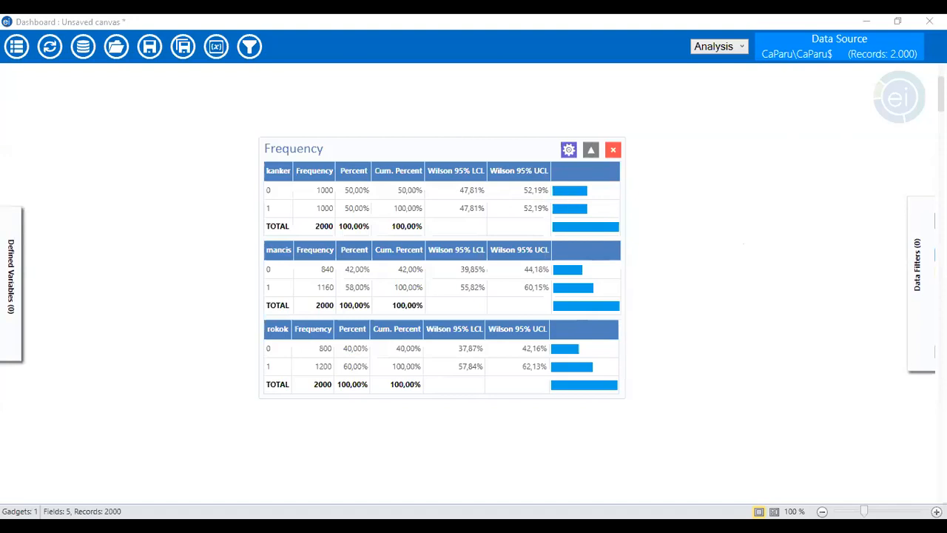
left_click(731, 161)
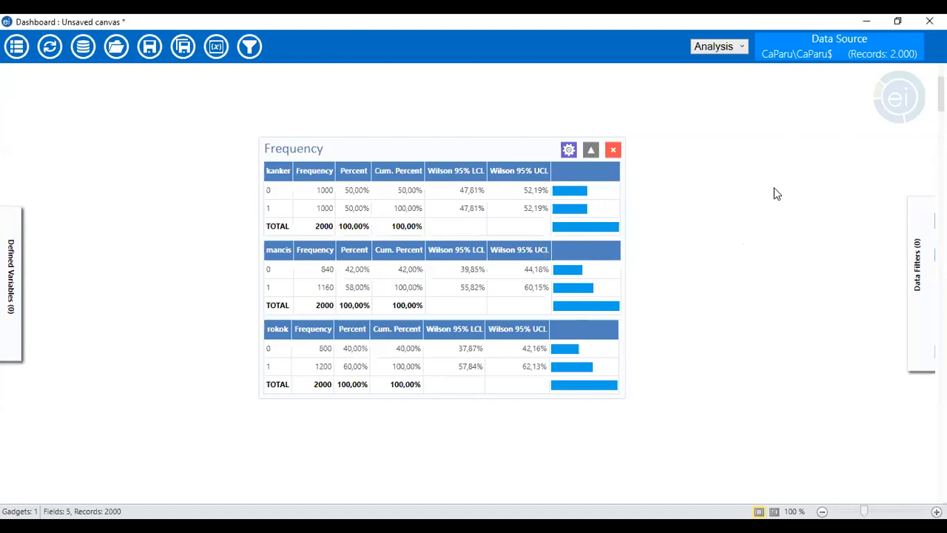
Review the frequency tables for kanker, mancis and rokok on the canvas.
scroll(776, 191, "down", 1)
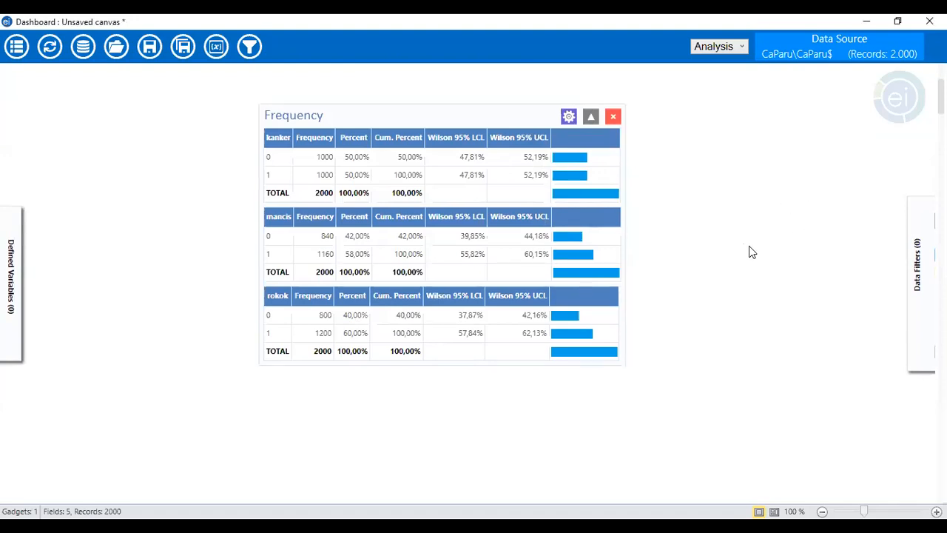
scroll(749, 252, "down", 1)
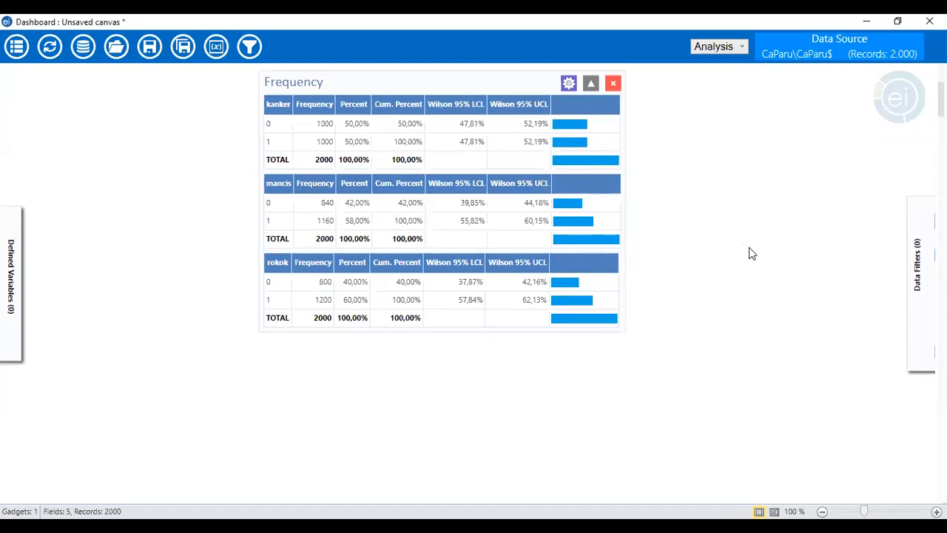
scroll(751, 253, "up", 1)
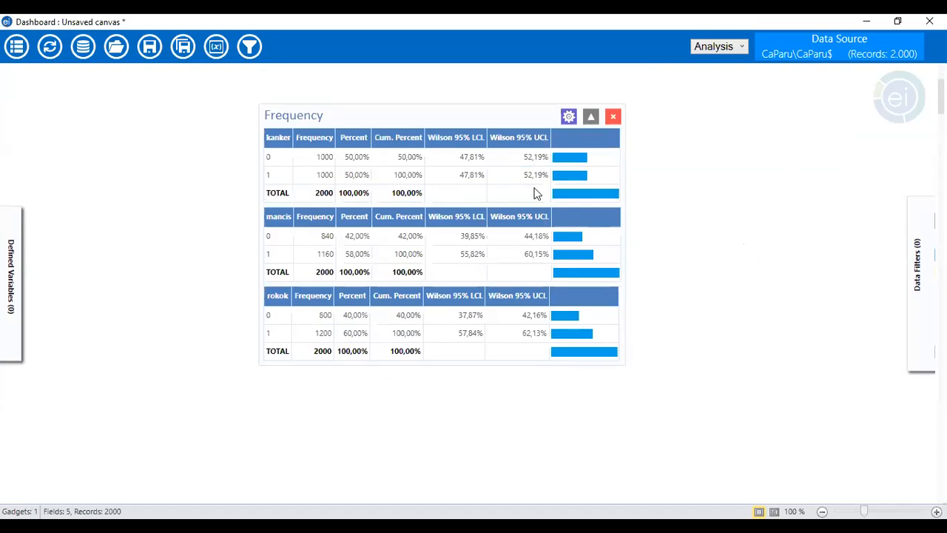
scroll(668, 210, "down", 5)
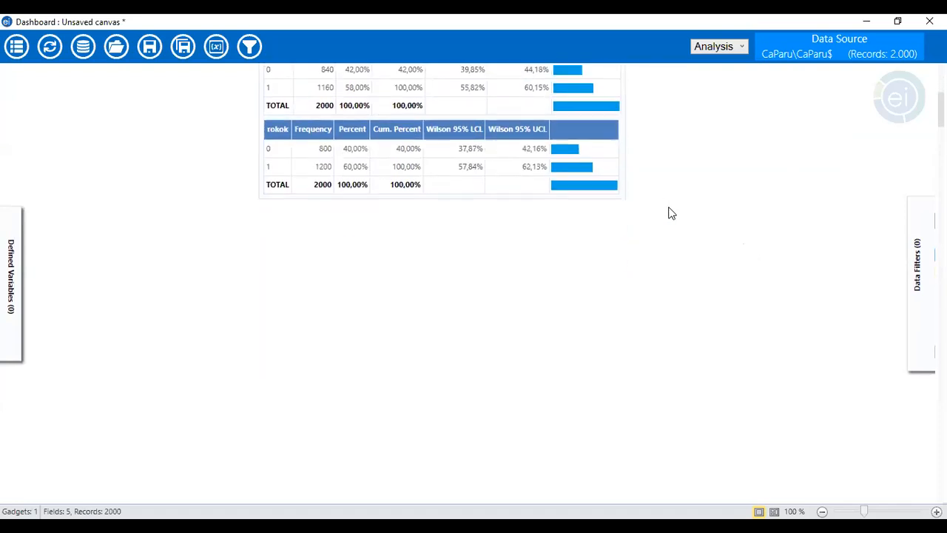
scroll(668, 207, "up", 6)
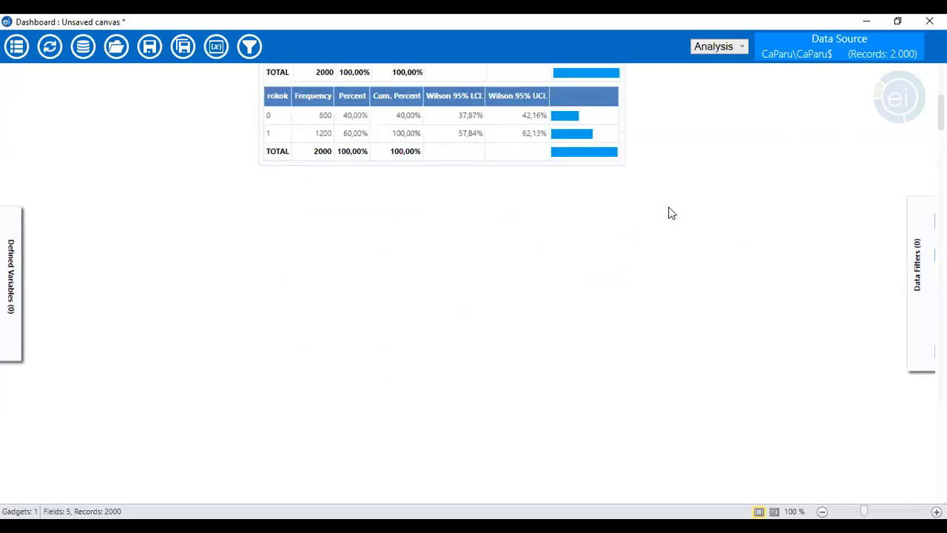
scroll(667, 210, "down", 3)
scroll(668, 215, "up", 3)
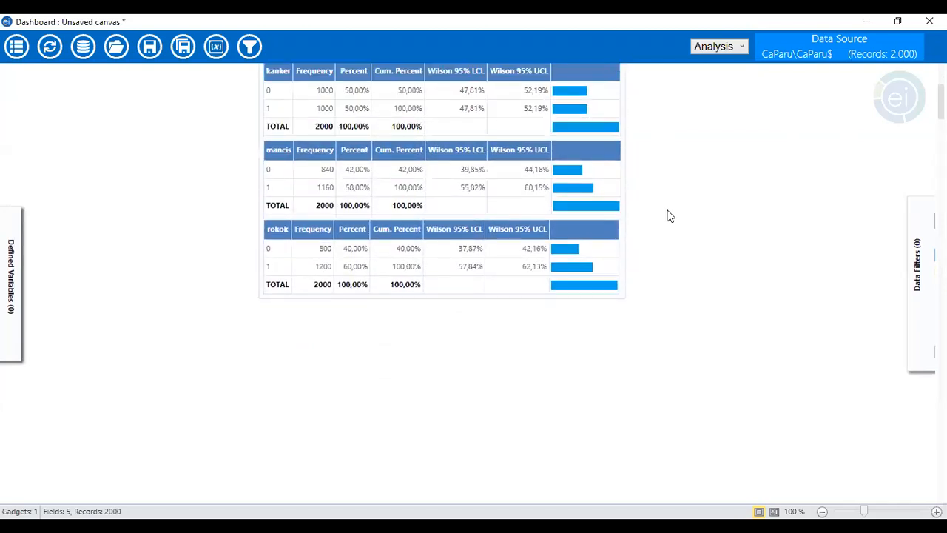
scroll(668, 214, "up", 2)
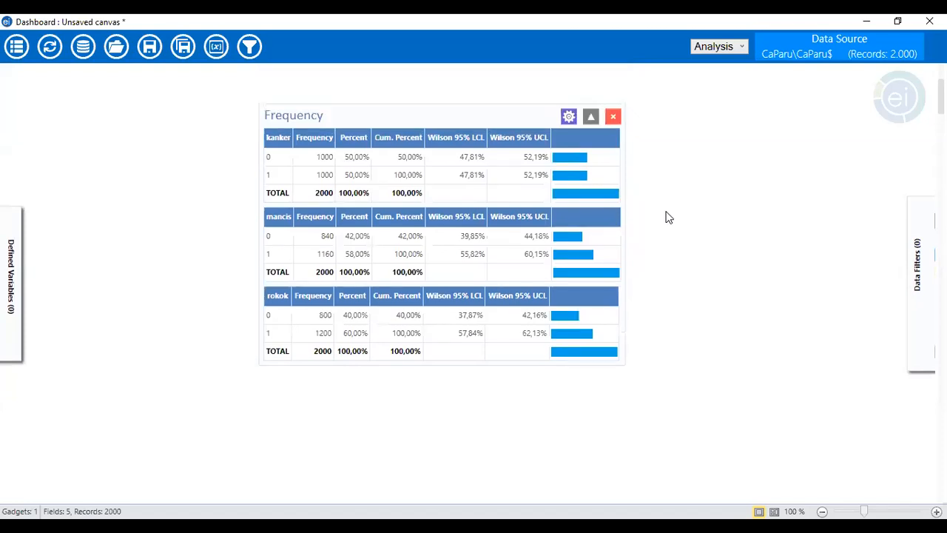
Add an M x N / 2 x 2 table gadget below the frequency tables with exposure mancis and outcome kanker.
scroll(662, 220, "down", 3)
scroll(660, 222, "down", 2)
right_click(372, 219)
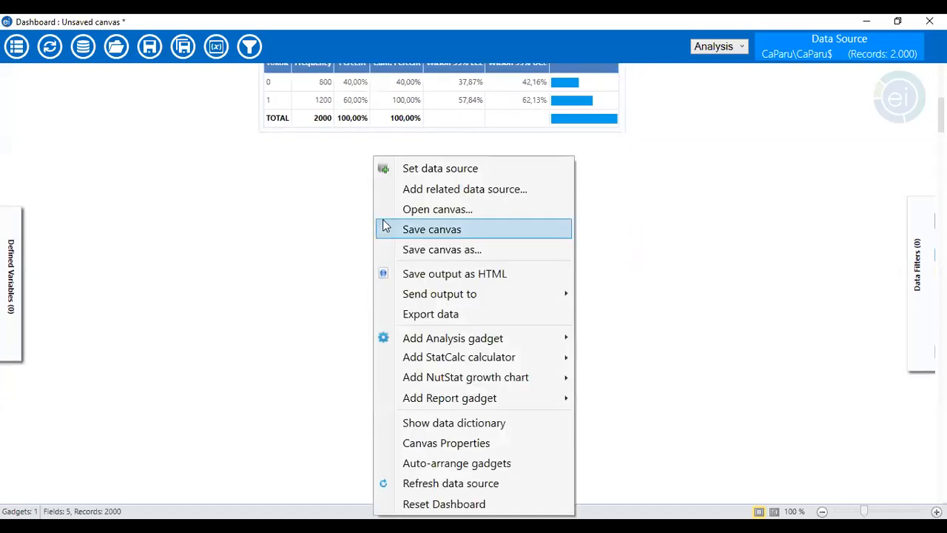
mouse_move(454, 338)
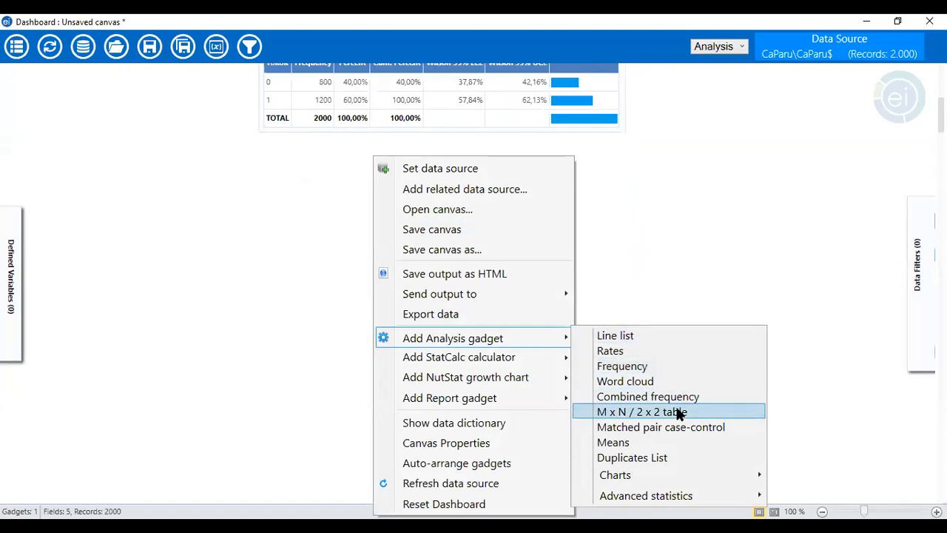
left_click(714, 418)
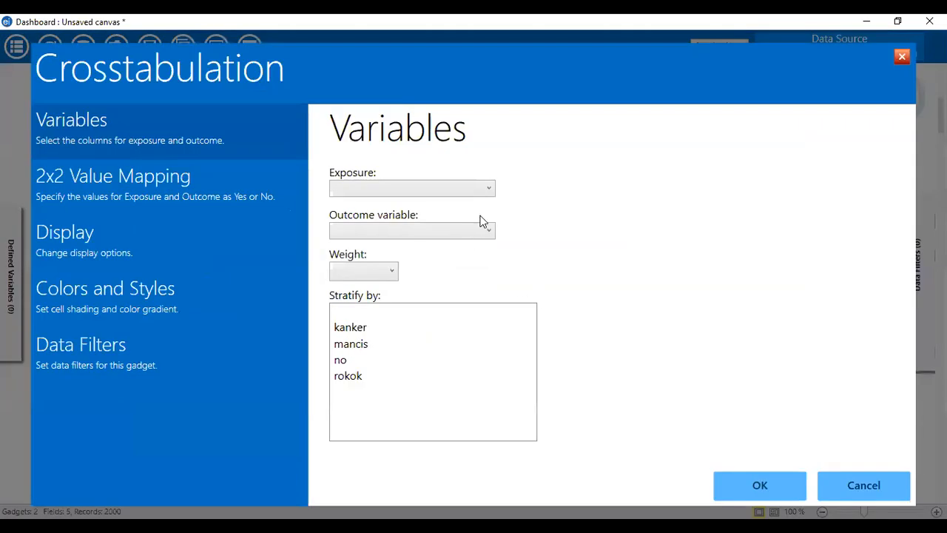
left_click(490, 189)
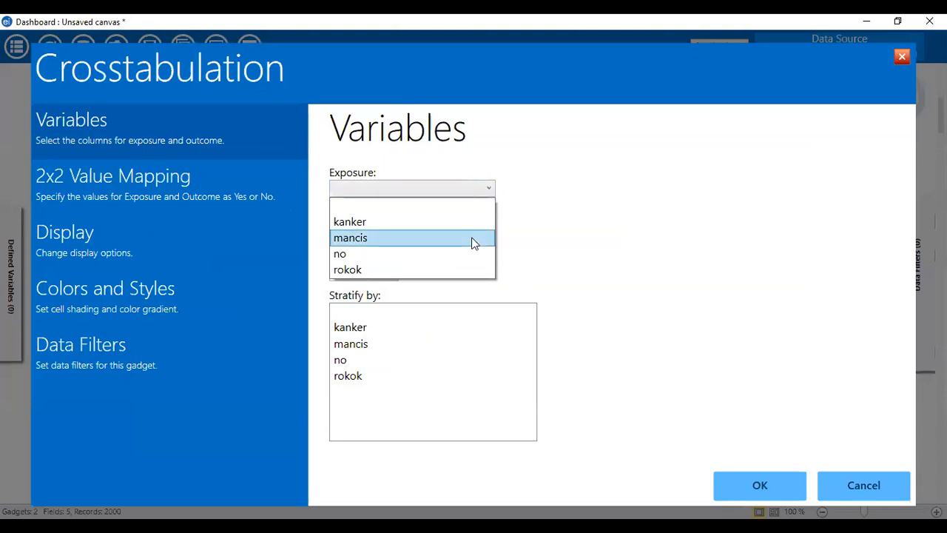
left_click(474, 243)
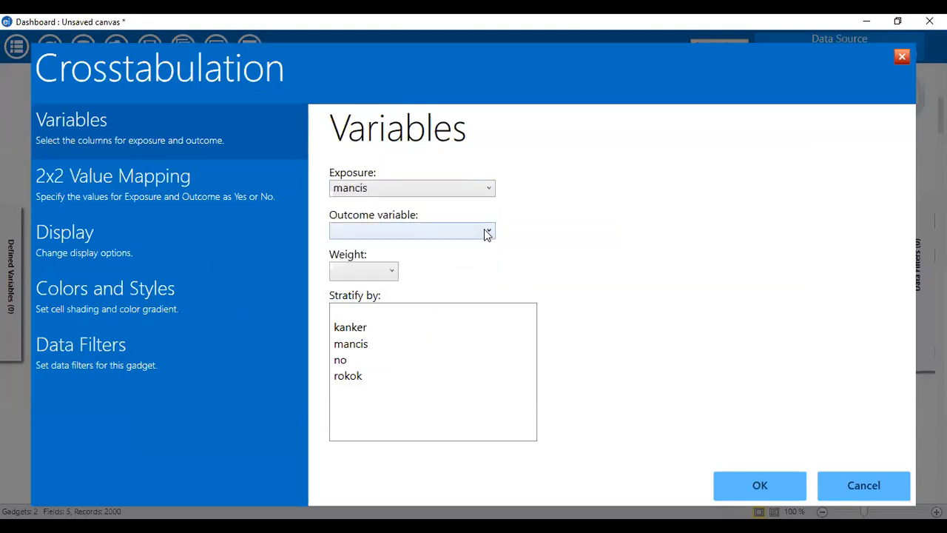
left_click(486, 231)
left_click(461, 263)
left_click(727, 492)
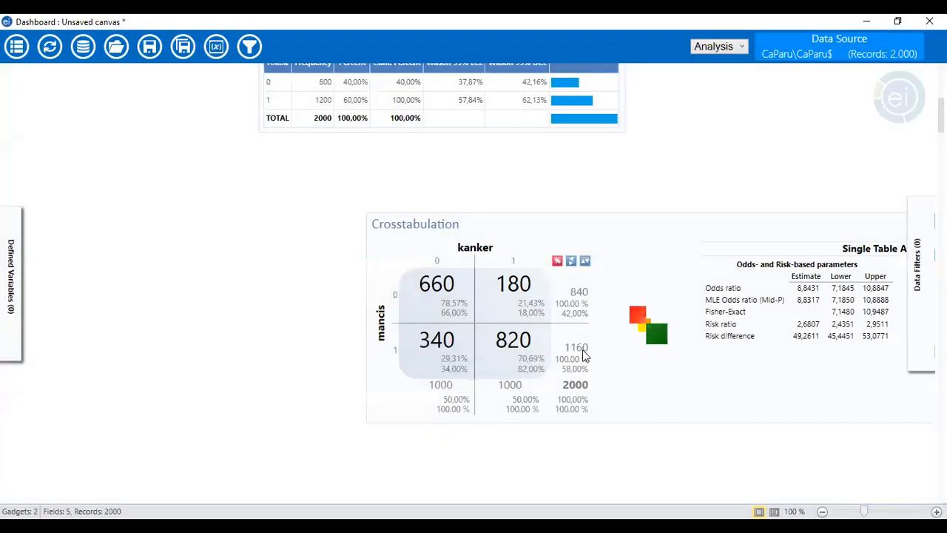
scroll(648, 240, "down", 1)
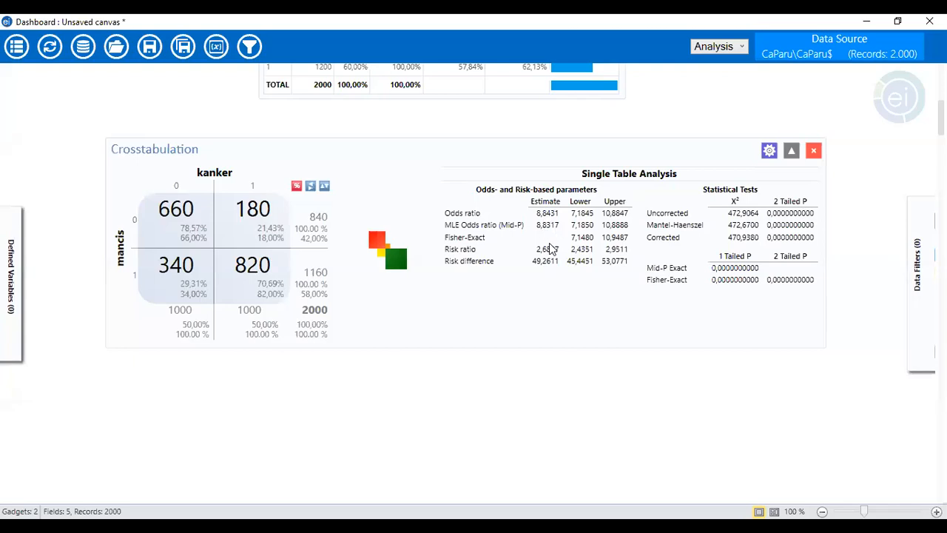
Add a second M x N / 2 x 2 table gadget with exposure rokok and outcome kanker below the mancis crosstabulation.
scroll(574, 252, "down", 3)
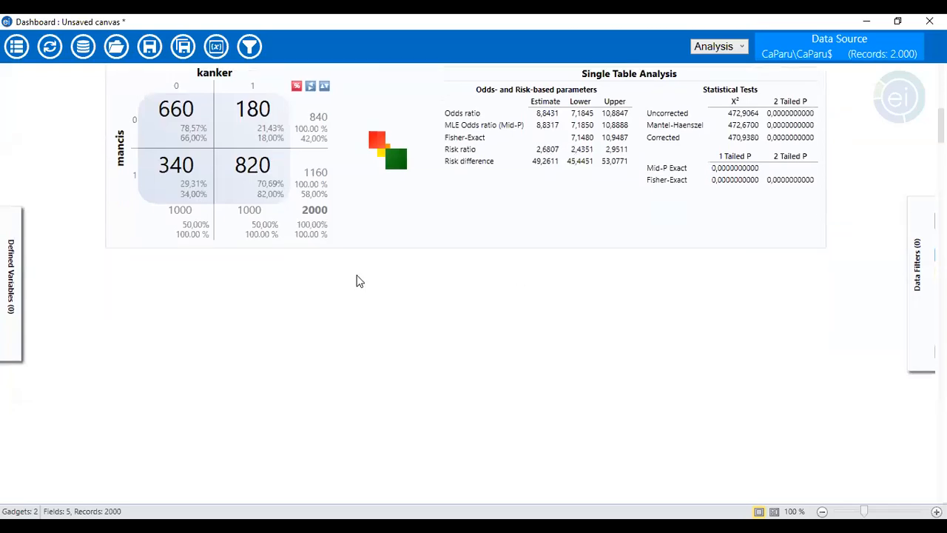
right_click(357, 279)
mouse_move(523, 199)
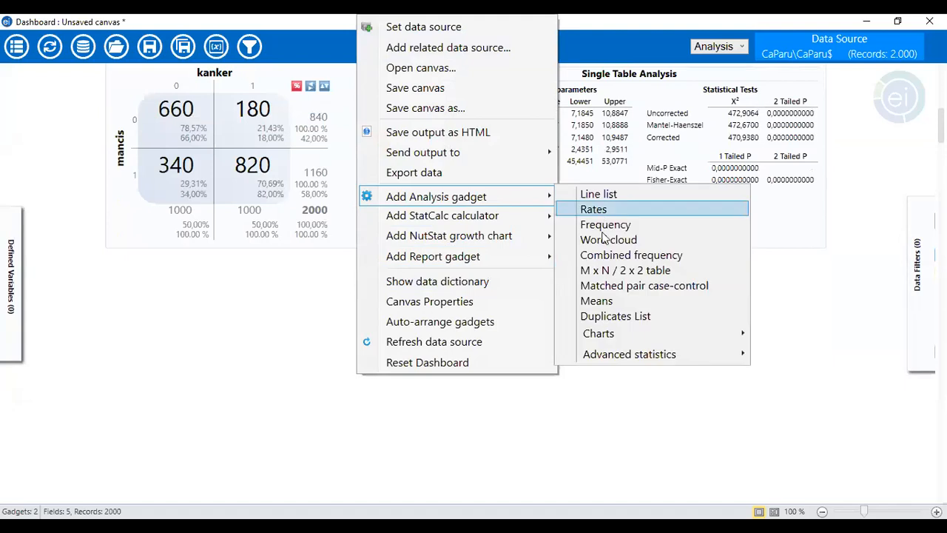
left_click(624, 276)
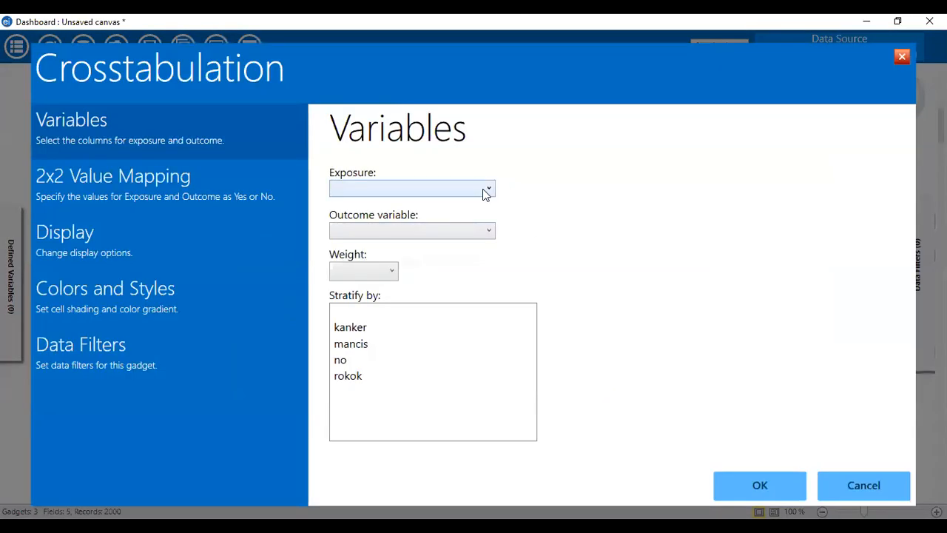
left_click(484, 190)
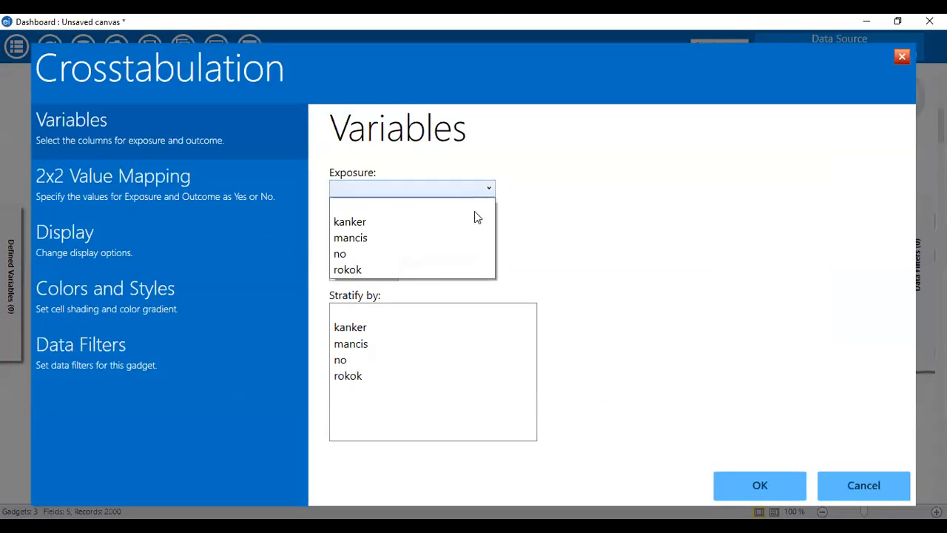
left_click(457, 269)
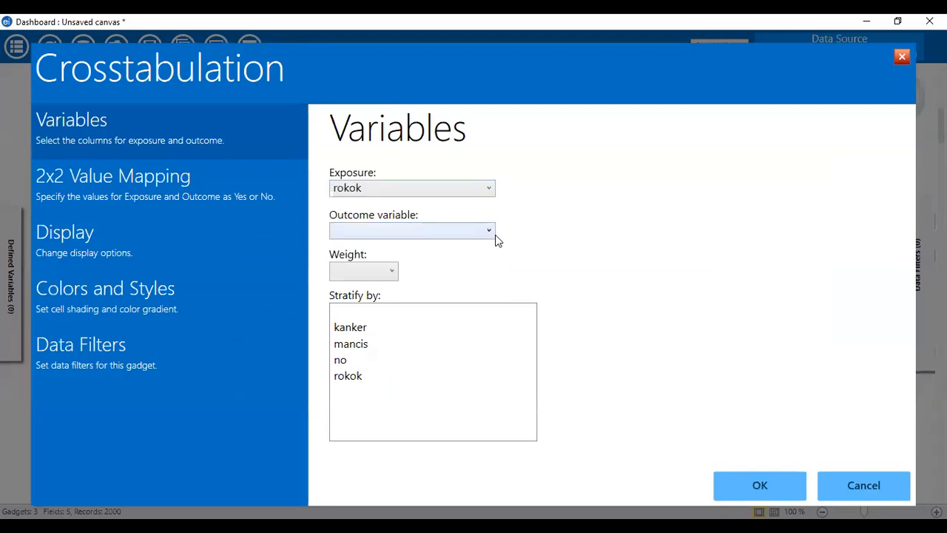
left_click(493, 233)
left_click(462, 262)
left_click(719, 480)
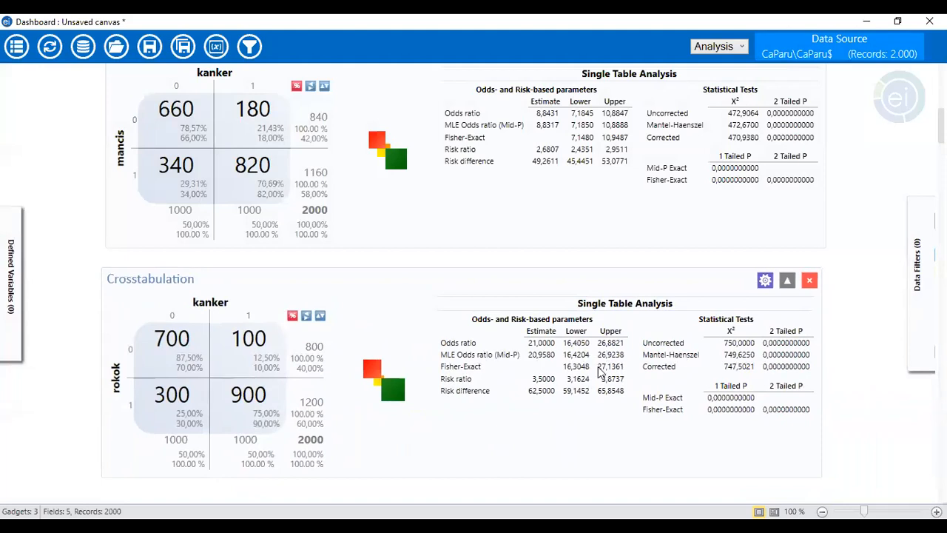
Compare the odds ratios and statistical tests of the mancis and rokok crosstabulations against kanker.
left_click(323, 442)
left_click(442, 128)
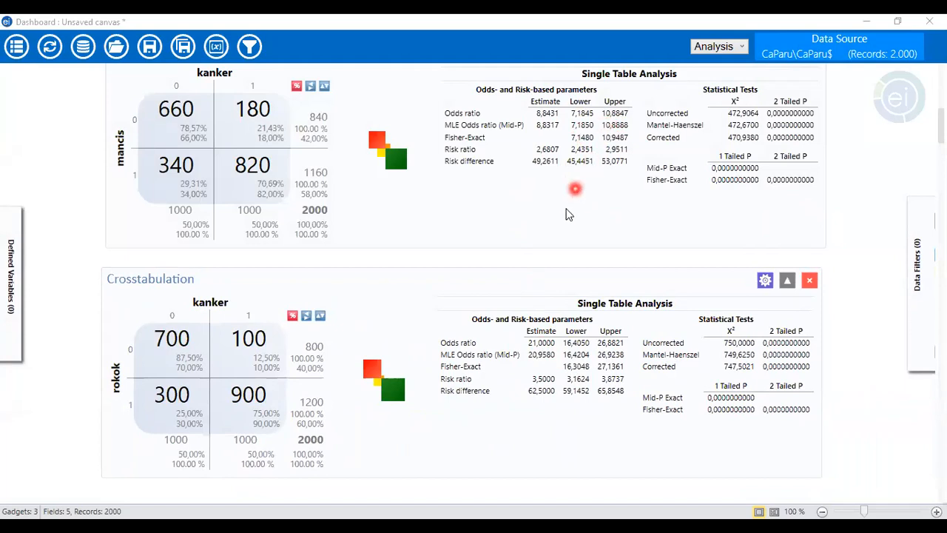
scroll(559, 266, "up", 1)
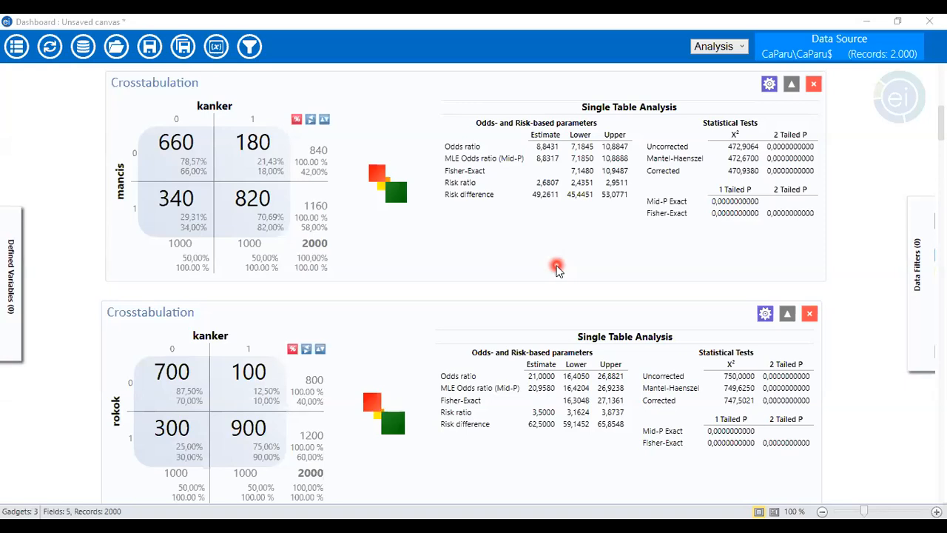
scroll(556, 249, "up", 1)
left_click(11, 274)
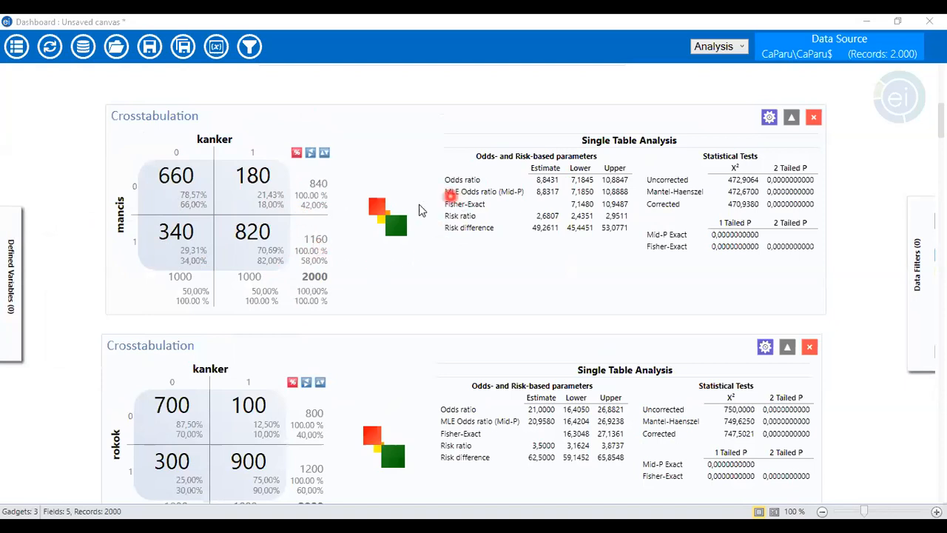
scroll(491, 267, "down", 3)
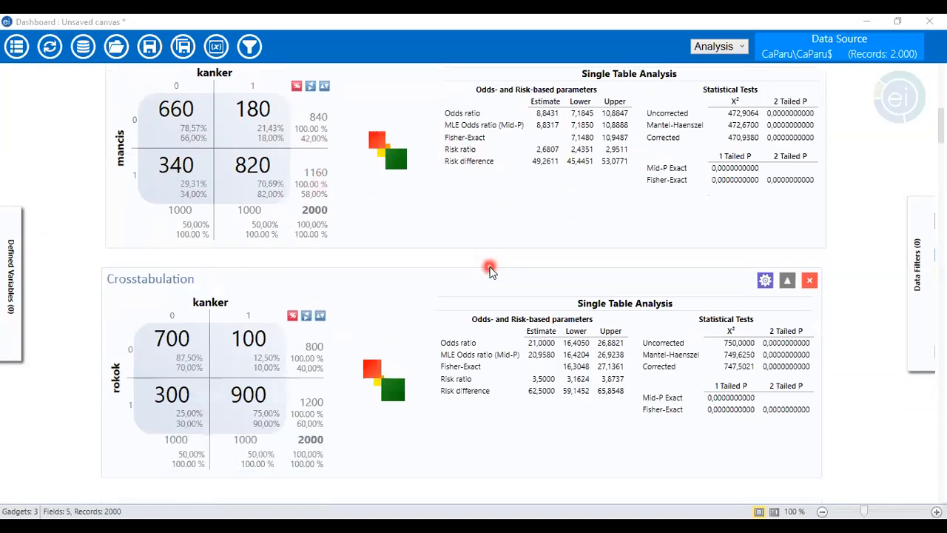
scroll(496, 281, "down", 7)
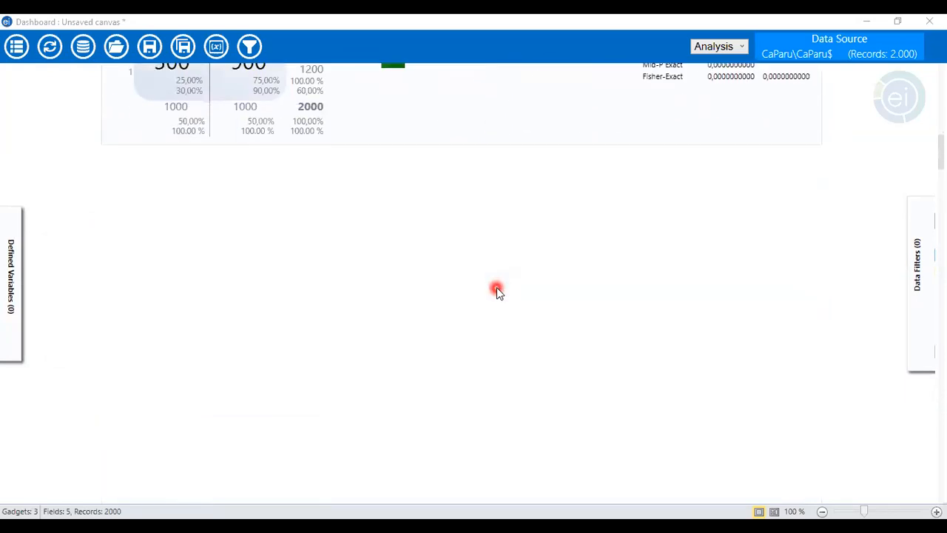
scroll(496, 287, "down", 1)
scroll(496, 287, "up", 2)
scroll(497, 287, "down", 1)
scroll(496, 287, "up", 1)
scroll(496, 287, "down", 3)
scroll(497, 287, "up", 2)
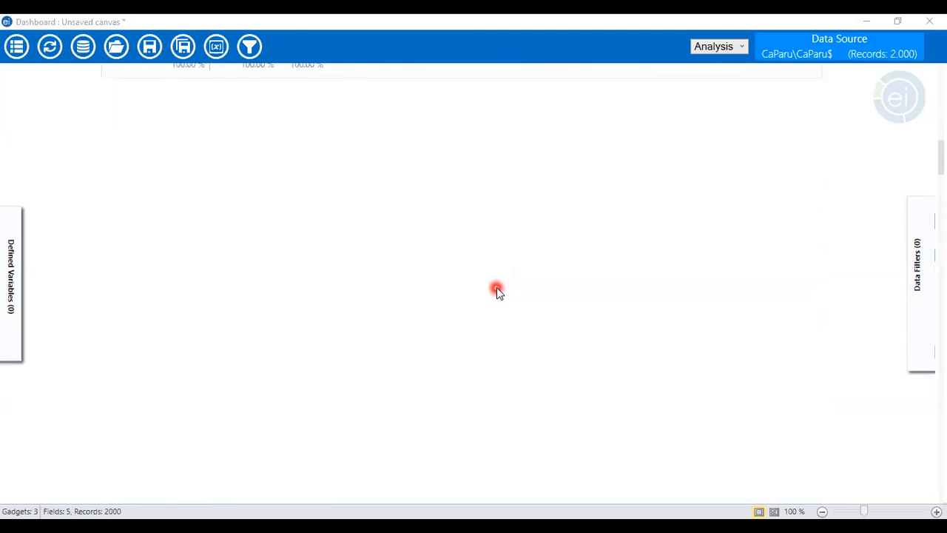
scroll(496, 293, "down", 1)
Add a crosstabulation of exposure mancis and outcome kanker stratified by rokok, and reposition it so the whole gadget fits on the canvas.
right_click(347, 185)
mouse_move(495, 342)
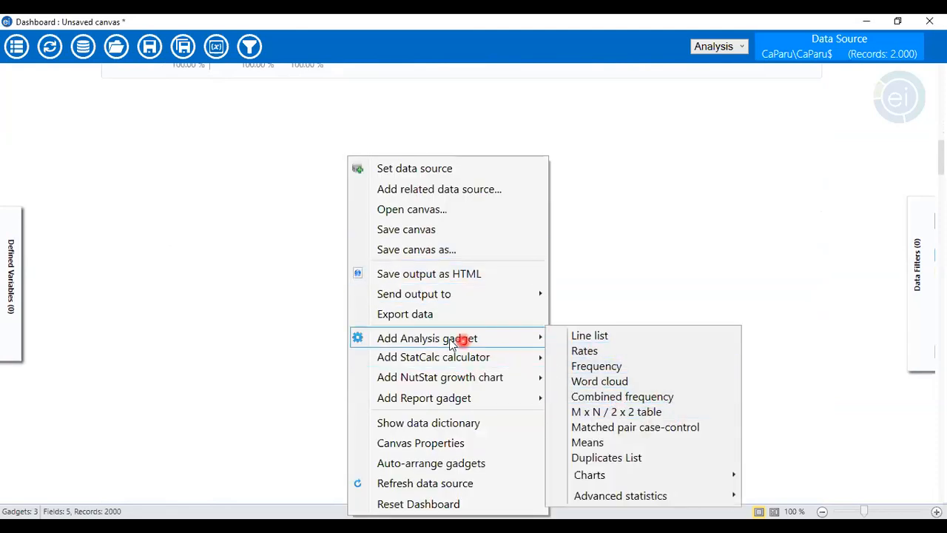
left_click(679, 416)
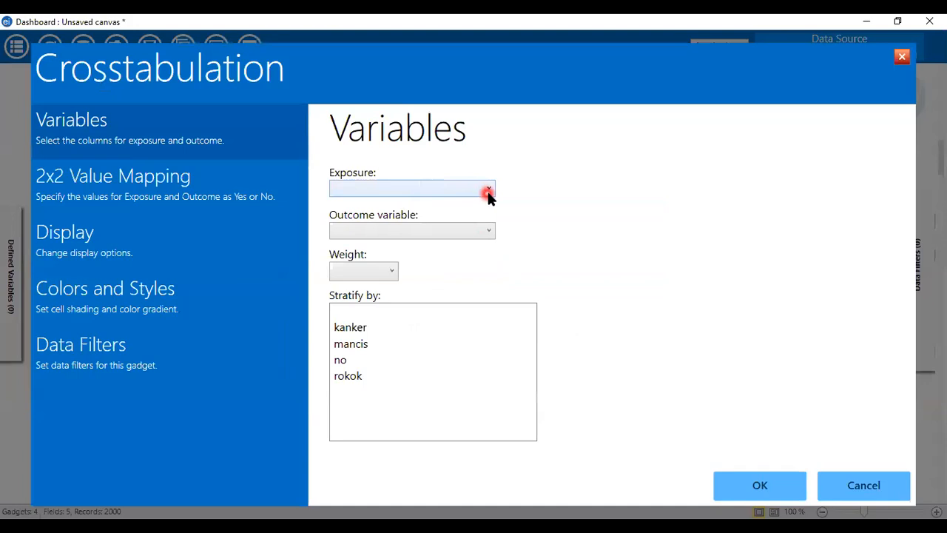
left_click(488, 194)
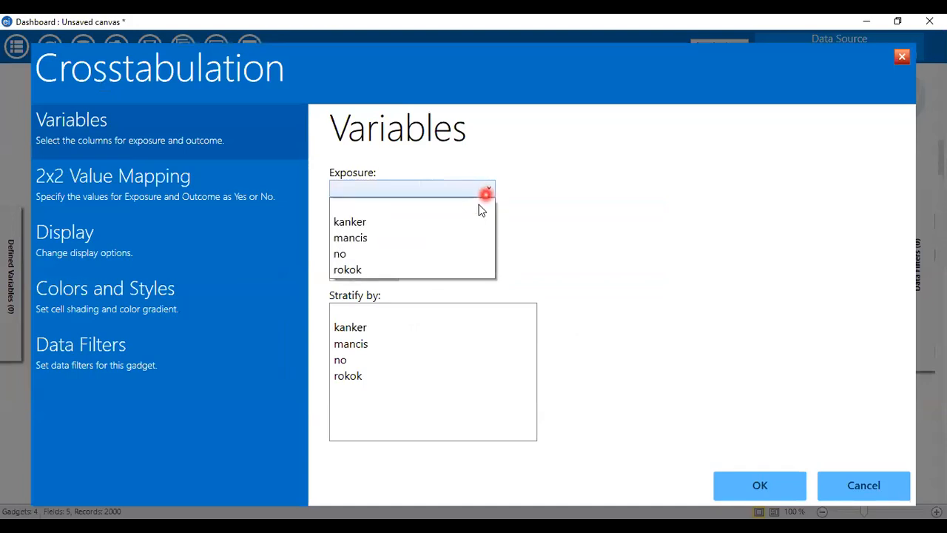
left_click(449, 238)
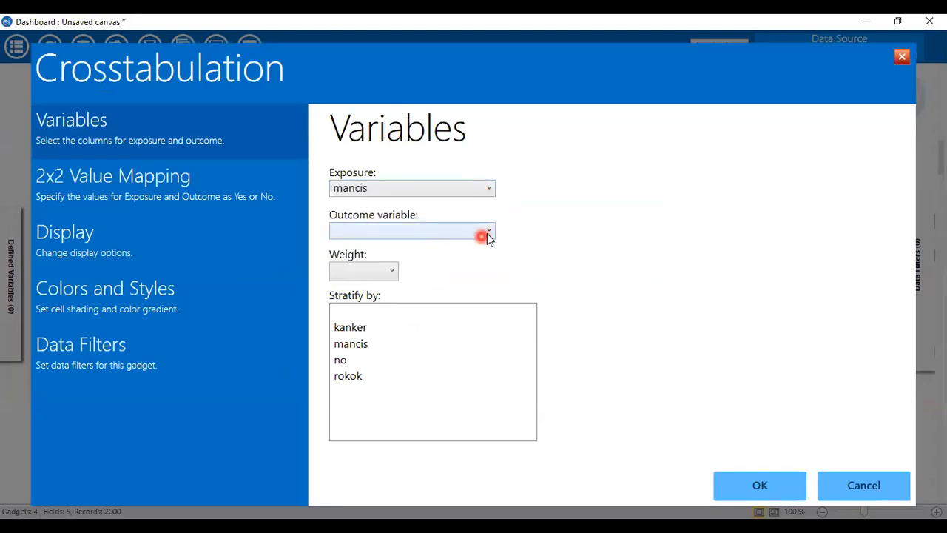
left_click(491, 231)
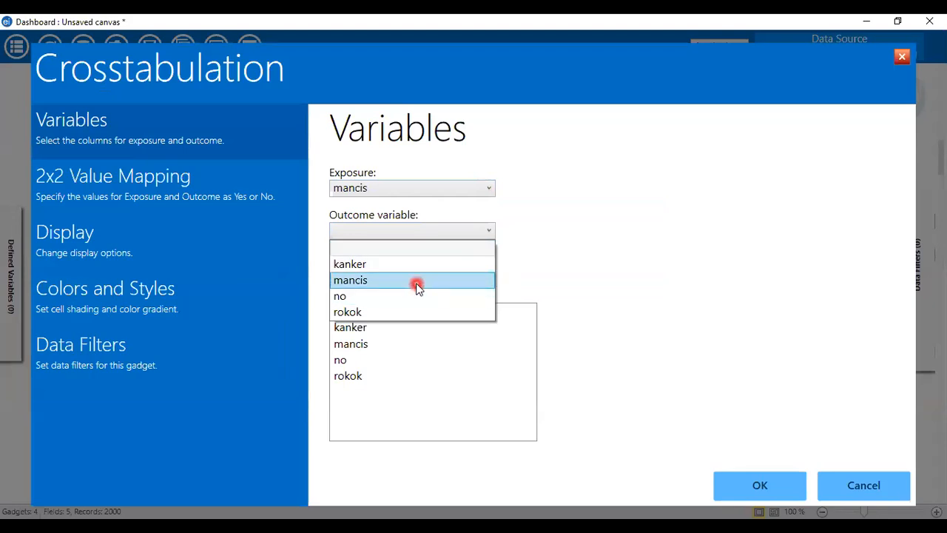
left_click(430, 267)
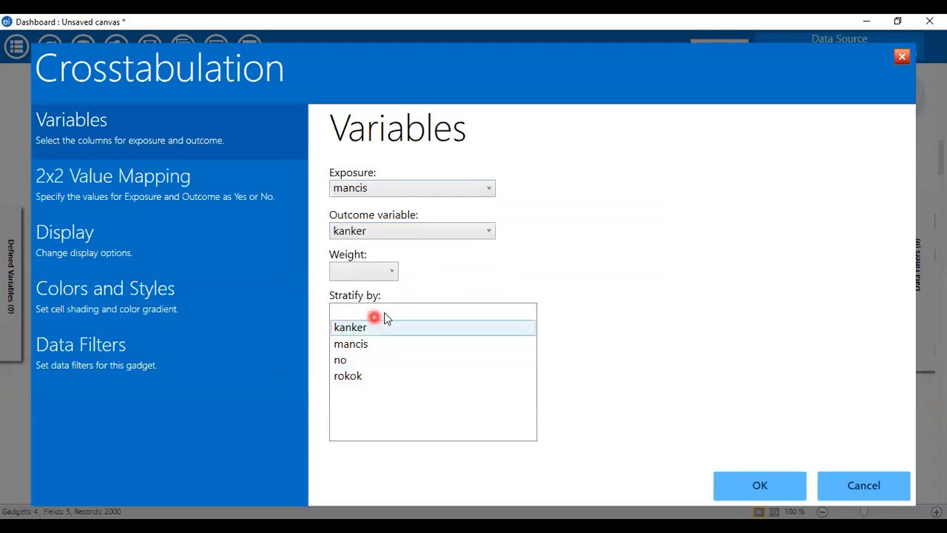
left_click(363, 376)
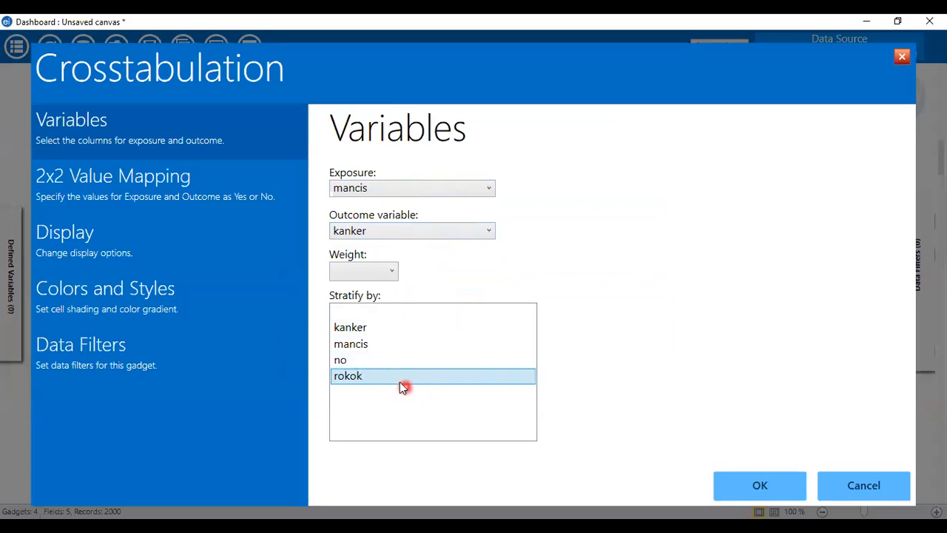
left_click(726, 485)
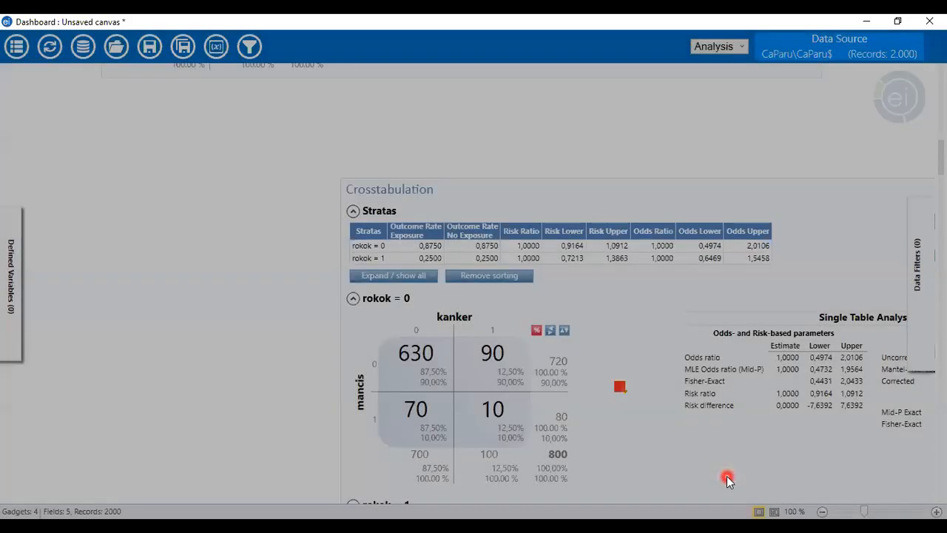
scroll(762, 394, "down", 2)
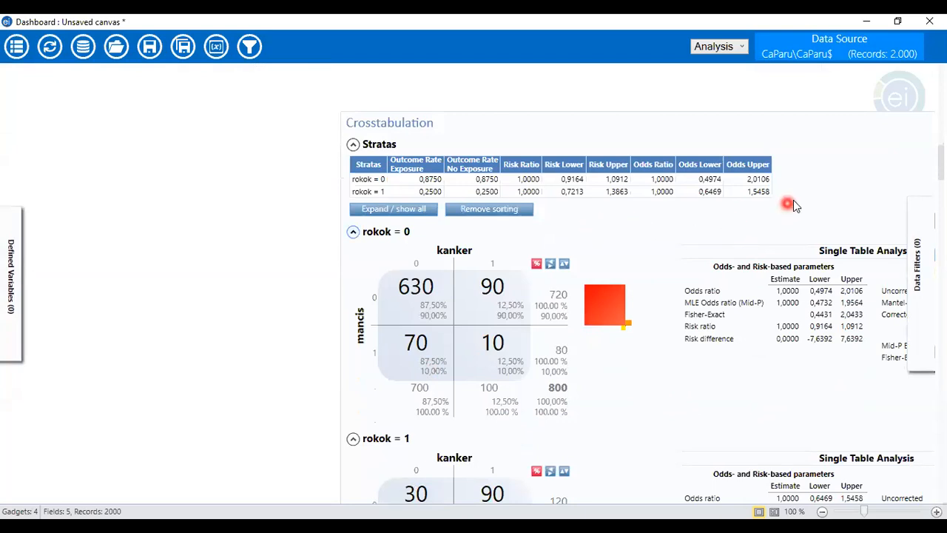
left_click_drag(837, 128, 621, 121)
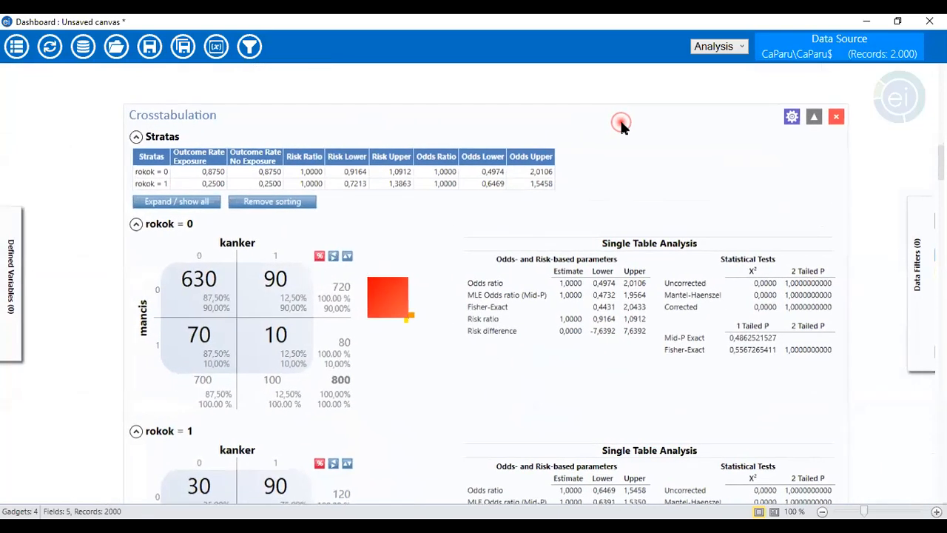
Examine the 2x2 tables and odds ratios of mancis and kanker in the strata rokok = 0 and rokok = 1.
left_click(700, 270)
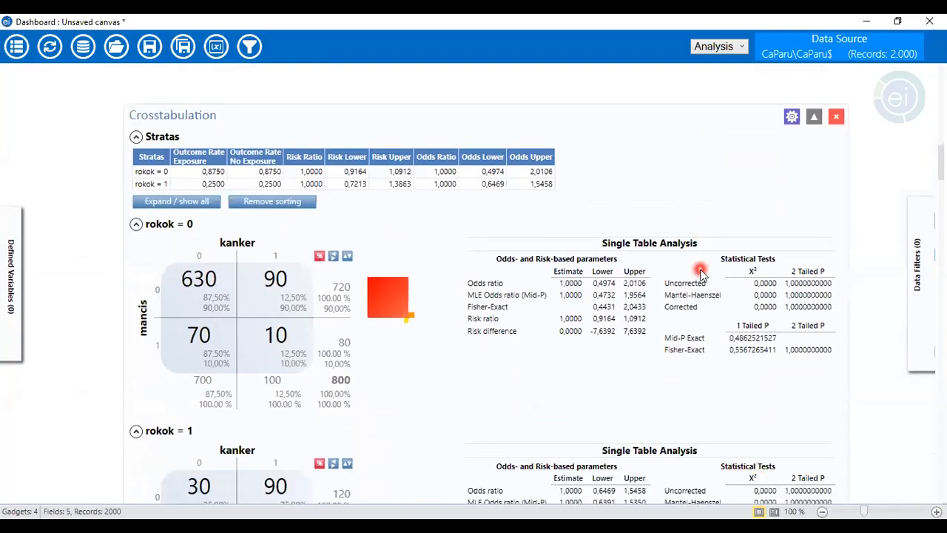
scroll(227, 267, "down", 1)
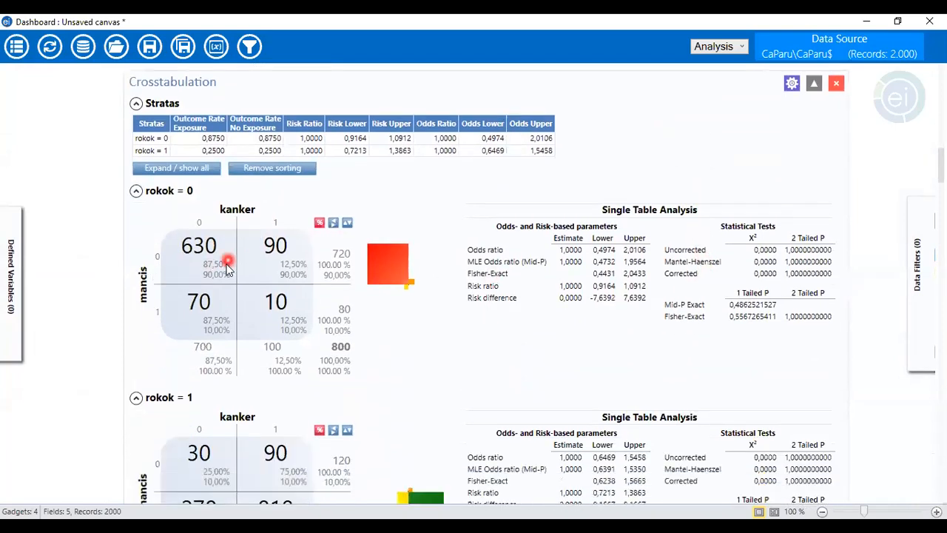
scroll(244, 280, "down", 3)
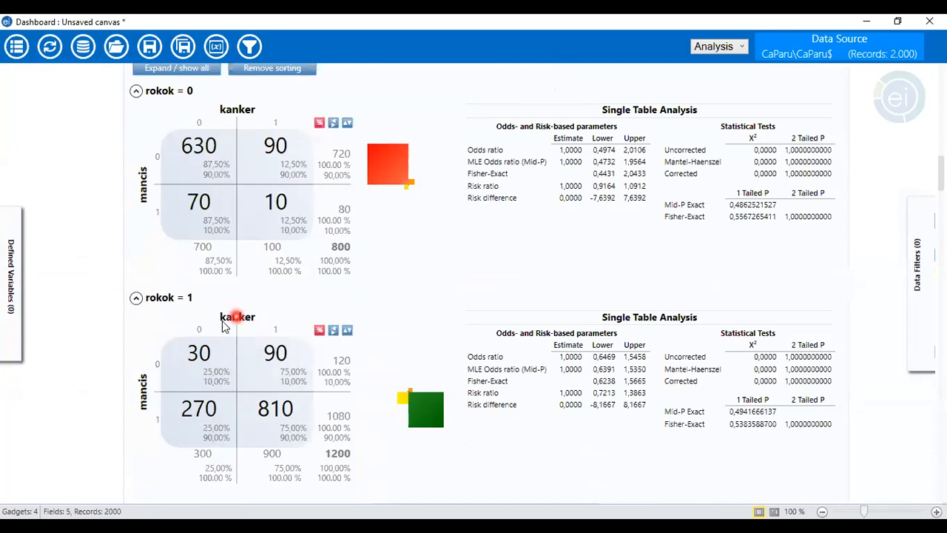
scroll(233, 374, "down", 2)
scroll(233, 373, "up", 3)
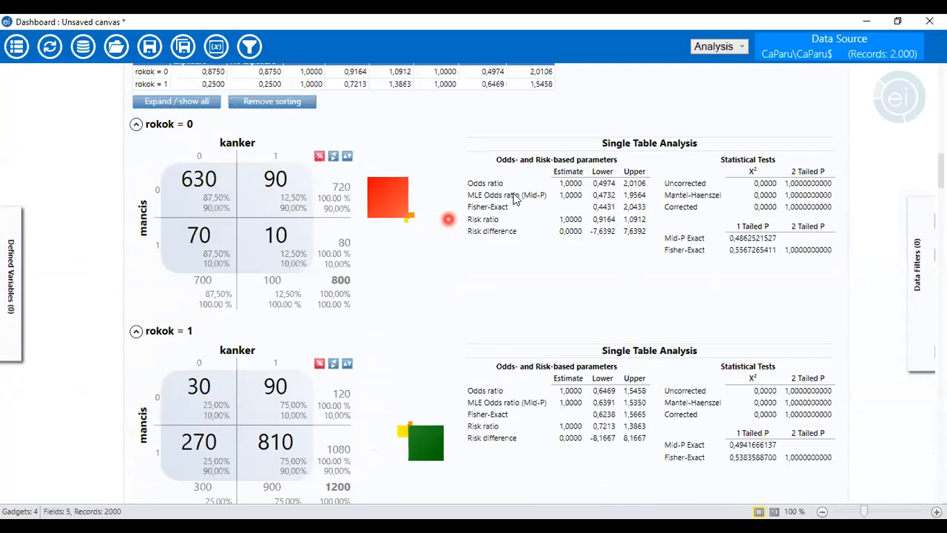
left_click_drag(570, 166, 549, 182)
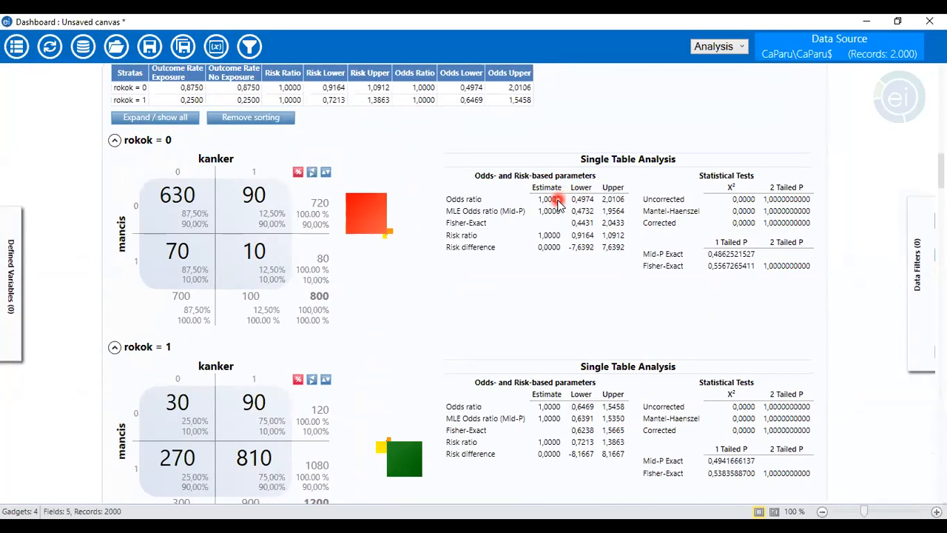
scroll(551, 392, "down", 1)
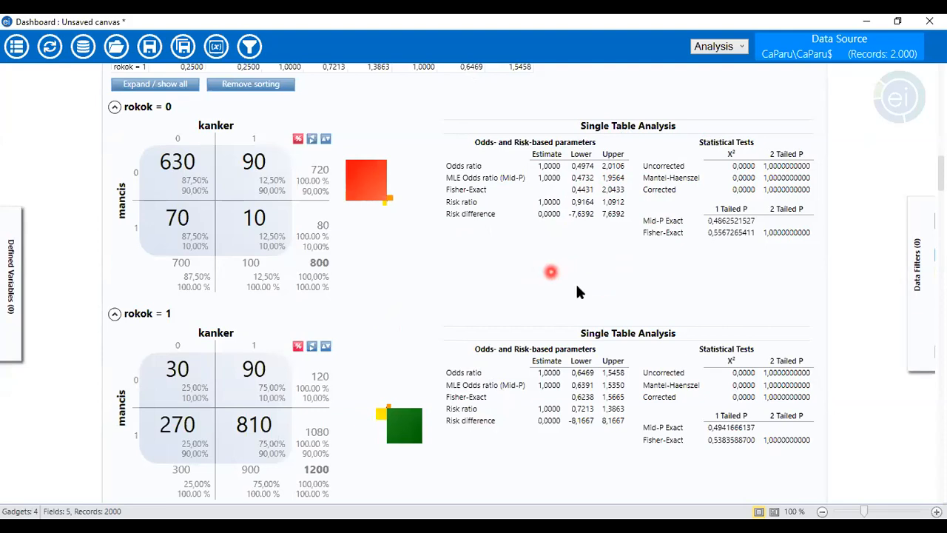
Compare the crude and adjusted odds ratios in the rokok-stratified Summary Results with the unstratified mancis and kanker crosstabulation.
scroll(592, 300, "down", 5)
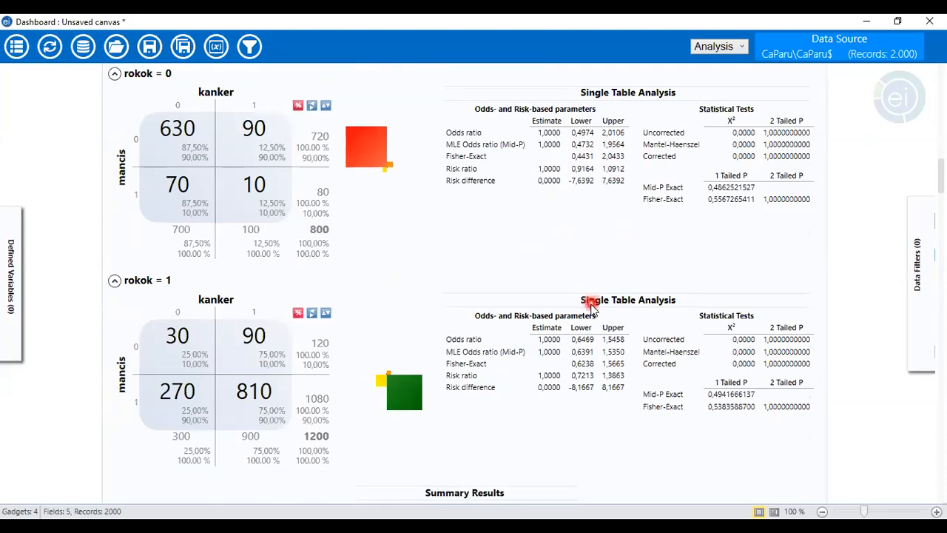
scroll(589, 313, "down", 2)
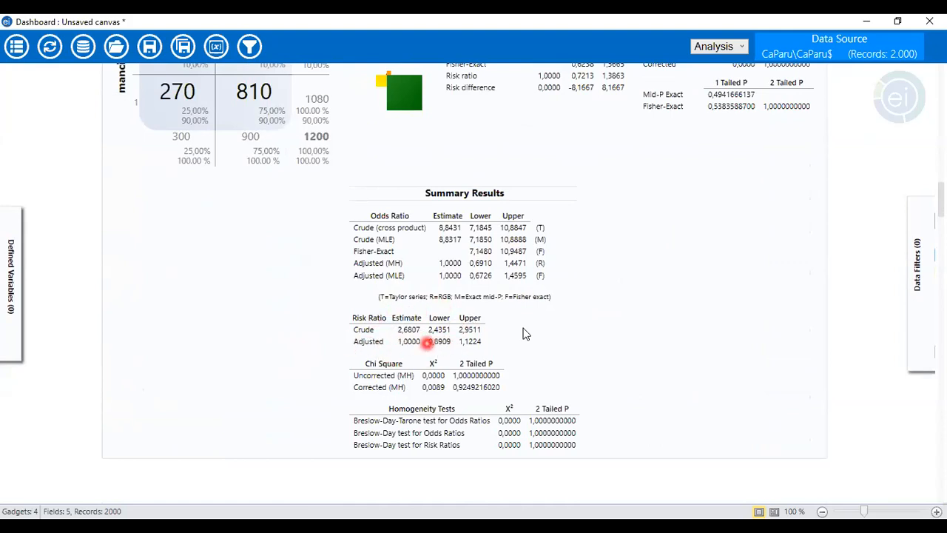
scroll(612, 298, "up", 15)
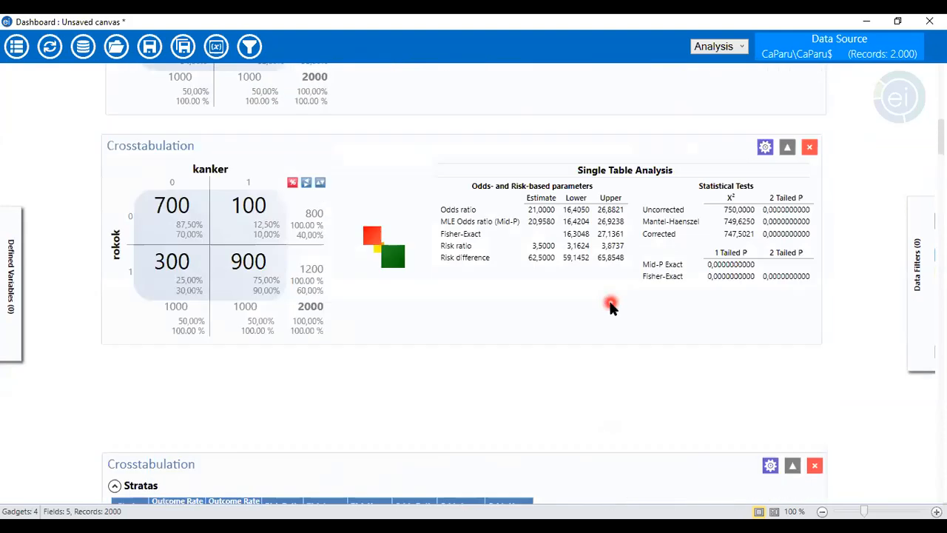
scroll(611, 306, "up", 1)
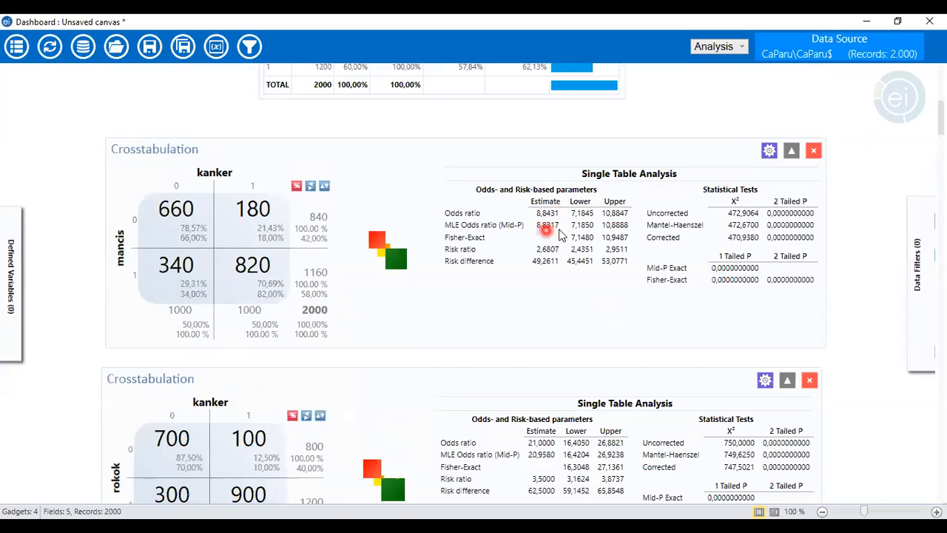
scroll(500, 259, "down", 12)
scroll(494, 288, "down", 18)
scroll(686, 272, "up", 3)
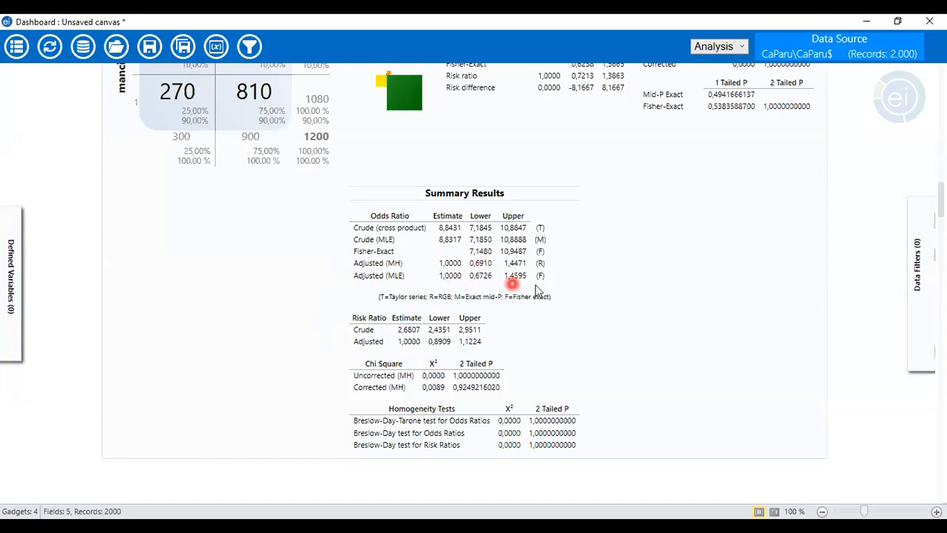
scroll(639, 290, "down", 1)
scroll(639, 296, "up", 10)
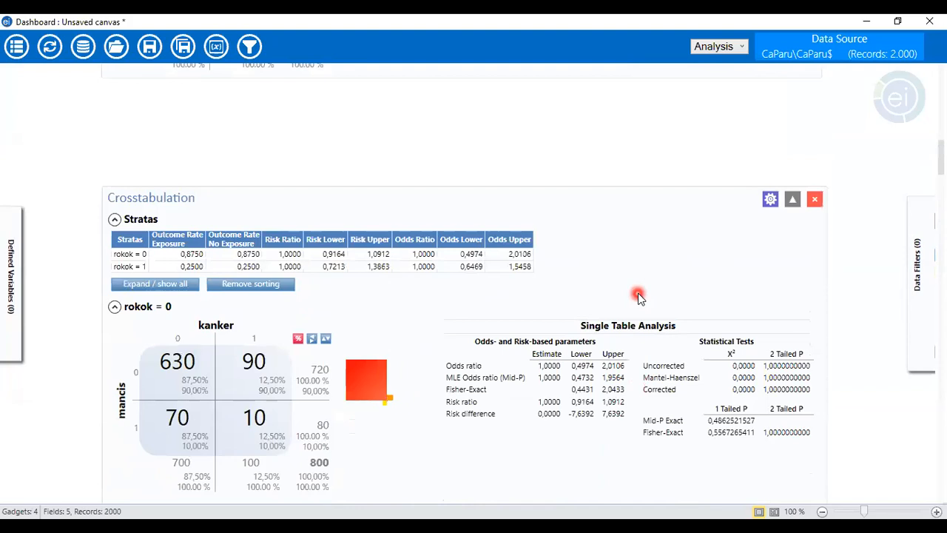
scroll(639, 296, "down", 4)
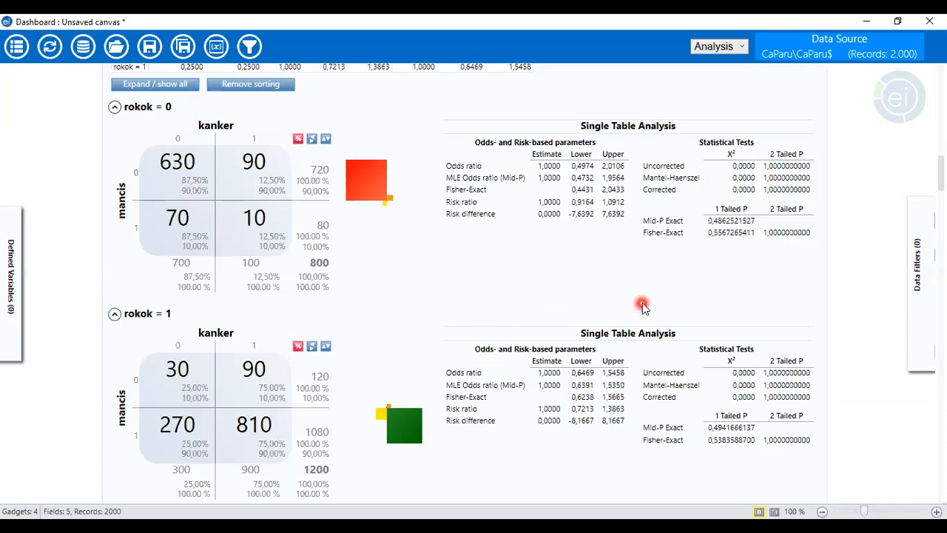
Review the unstratified crosstabulation of rokok and kanker, including its odds ratio and statistical tests.
scroll(637, 307, "down", 10)
scroll(625, 318, "down", 5)
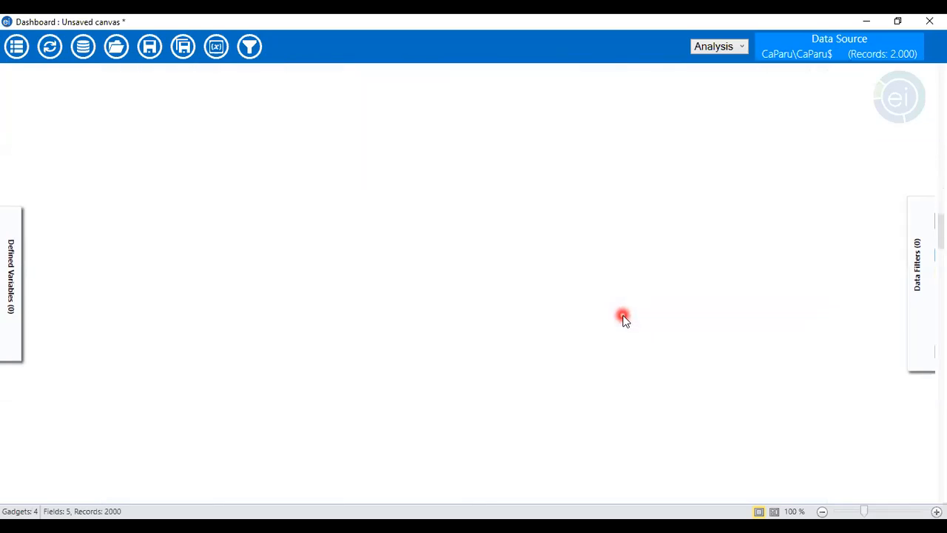
scroll(469, 319, "up", 15)
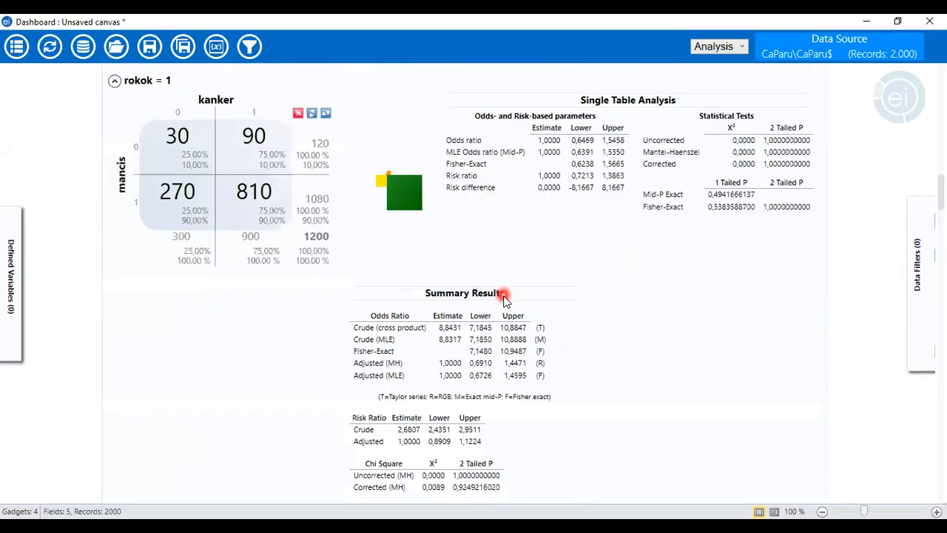
scroll(491, 310, "up", 15)
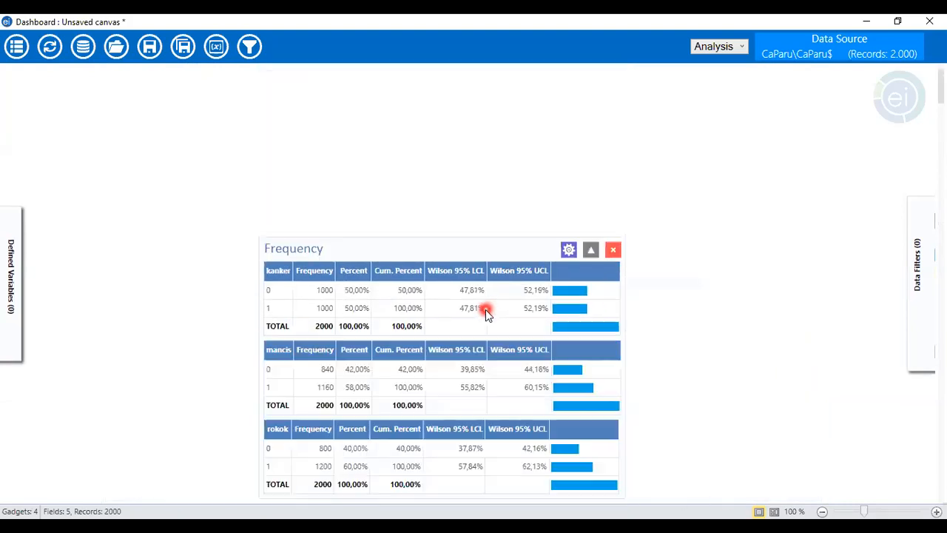
scroll(484, 309, "down", 10)
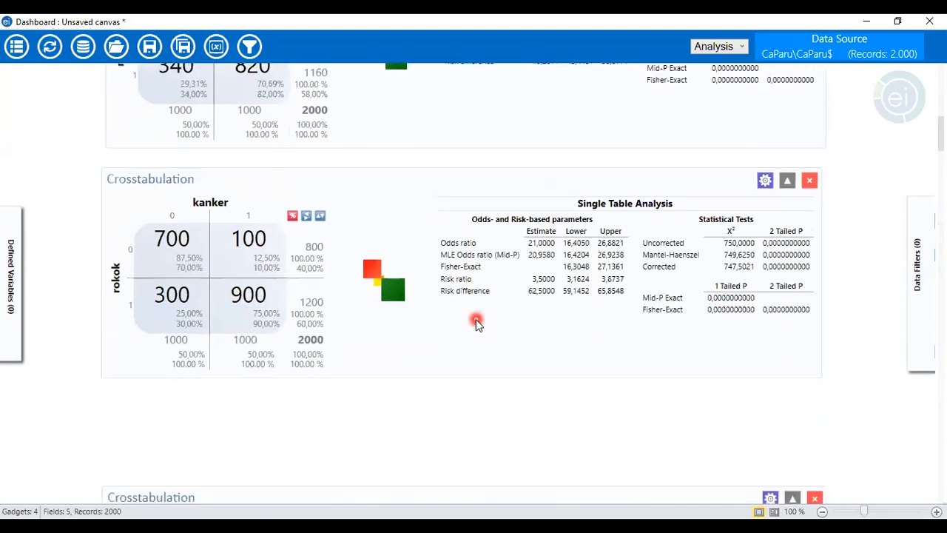
scroll(469, 323, "up", 1)
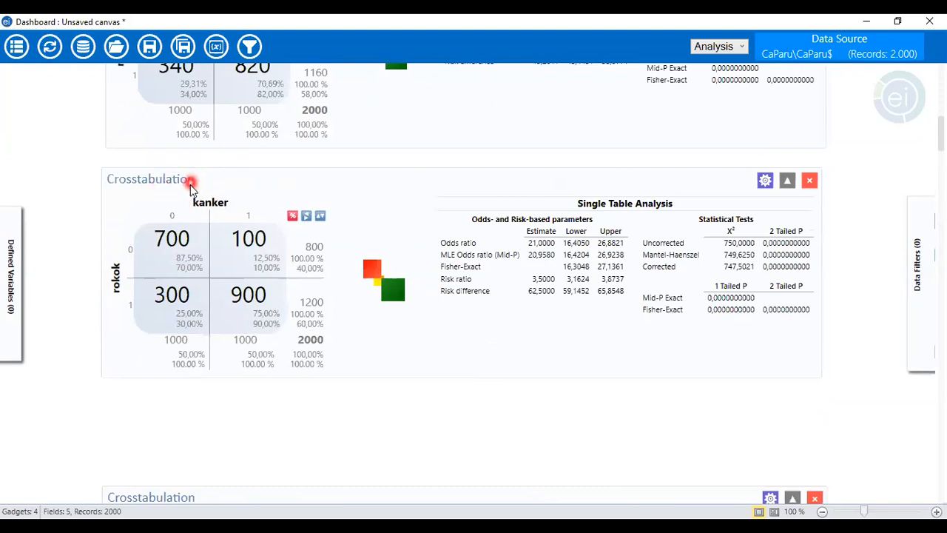
left_click(609, 368)
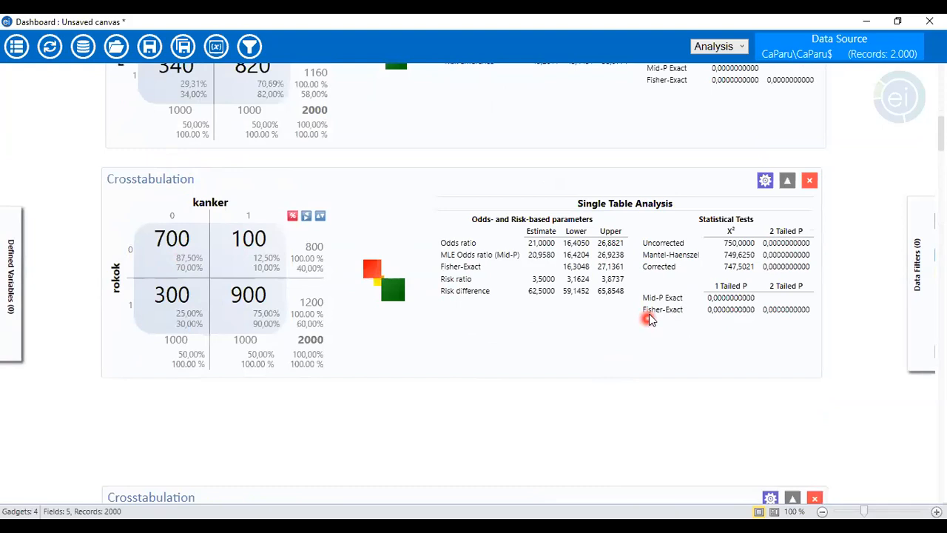
Add another M x N / 2 x 2 table gadget in the empty area below the rokok-stratified crosstabulation.
scroll(628, 322, "down", 15)
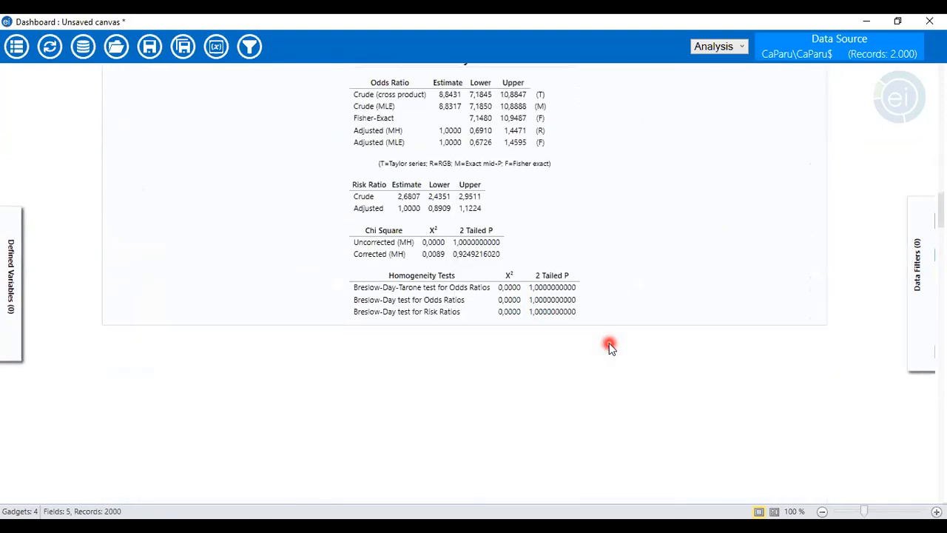
right_click(292, 241)
mouse_move(407, 338)
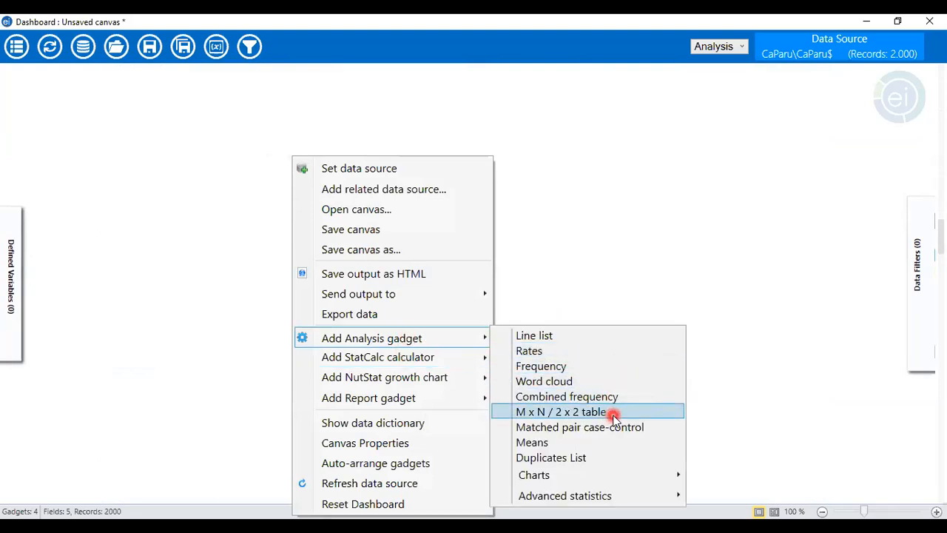
left_click(635, 412)
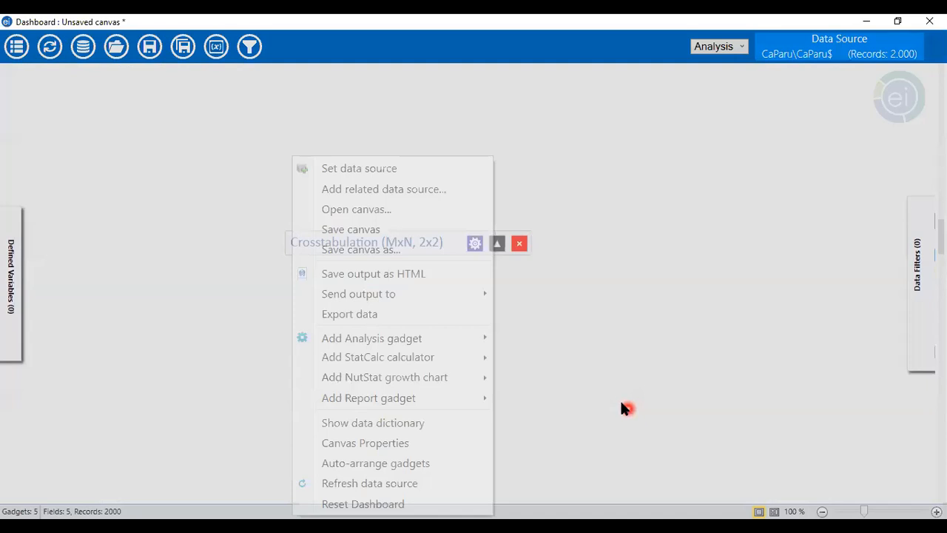
Crosstabulate exposure rokok with outcome kanker stratified by mancis, and move the gadget so its full width fits on the canvas.
left_click(484, 190)
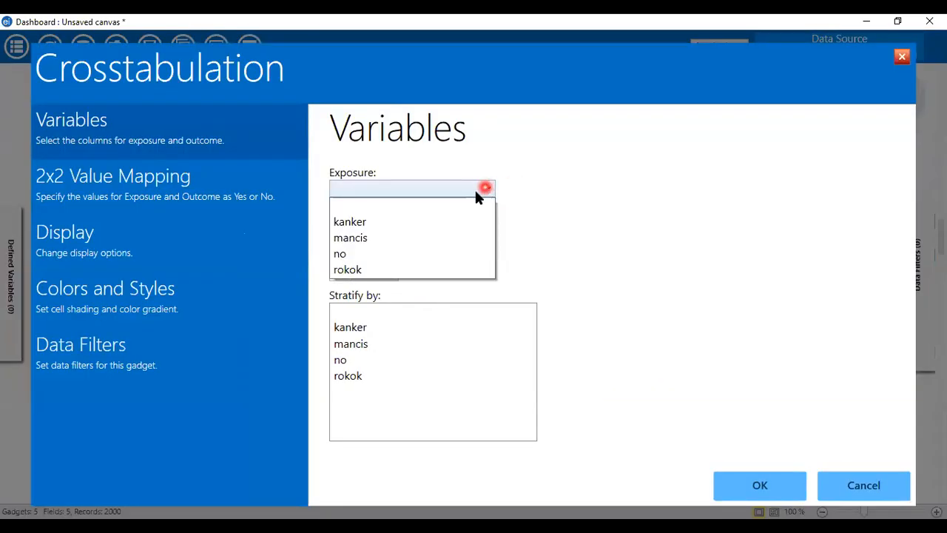
left_click(406, 241)
left_click(490, 235)
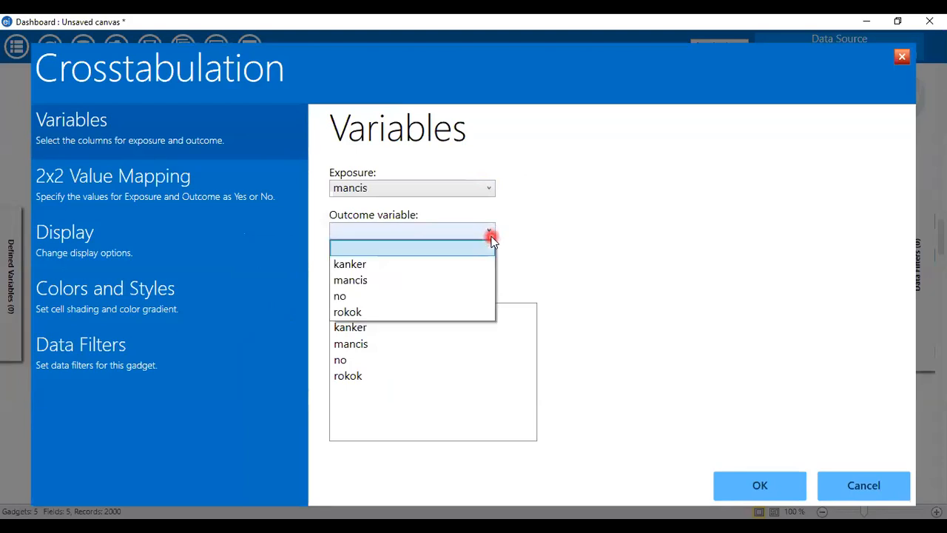
left_click(491, 188)
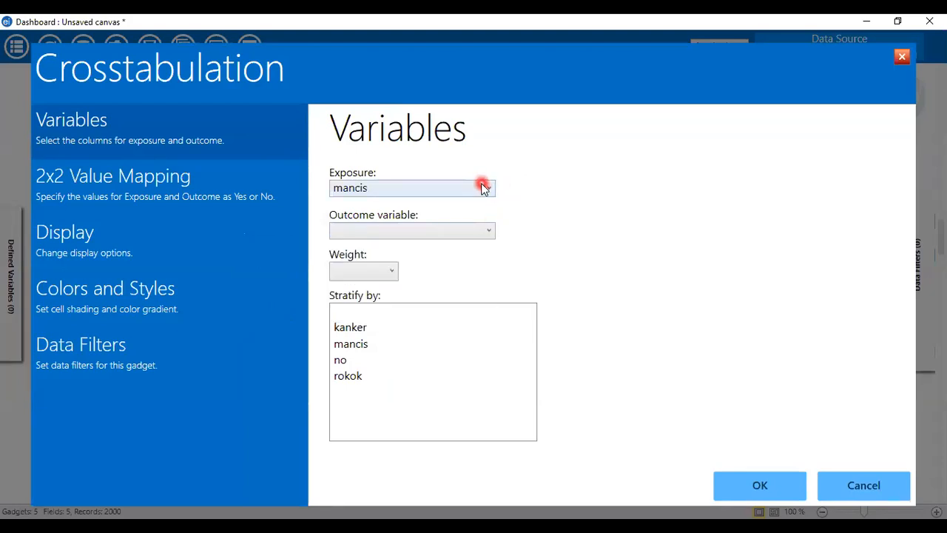
left_click(482, 187)
left_click(412, 269)
left_click(489, 231)
left_click(449, 265)
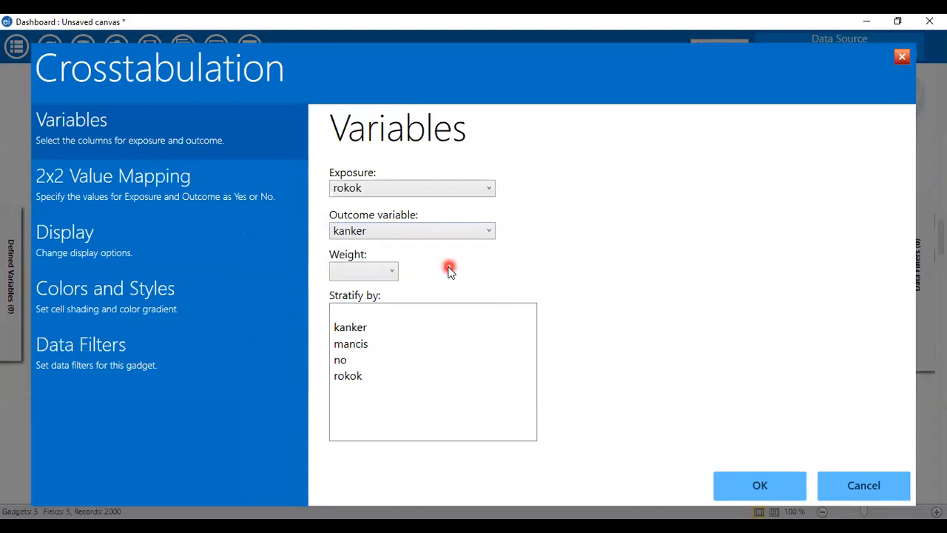
left_click(375, 346)
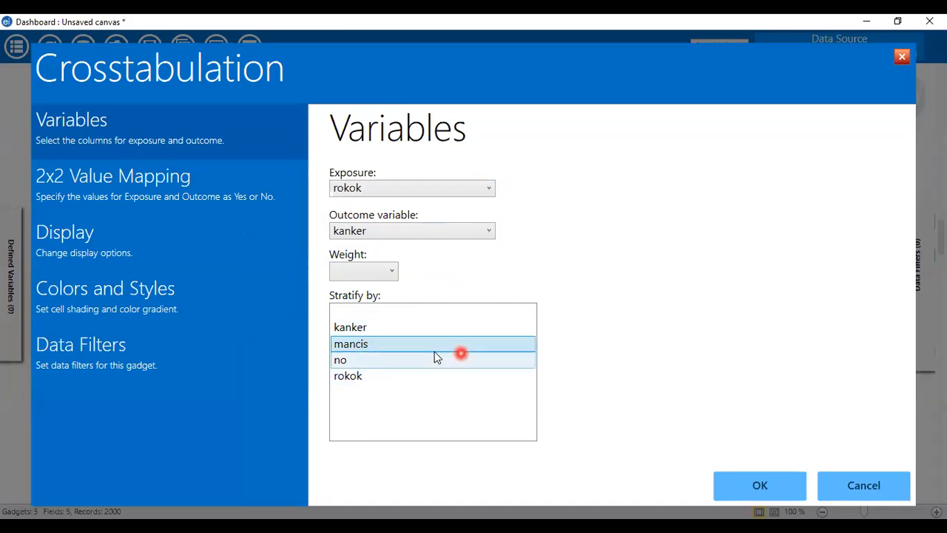
left_click(723, 489)
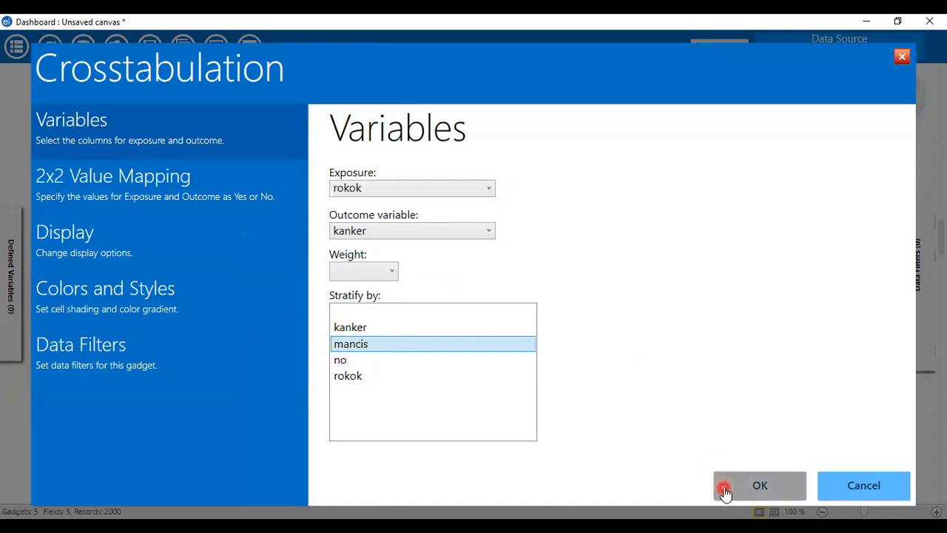
scroll(566, 344, "down", 4)
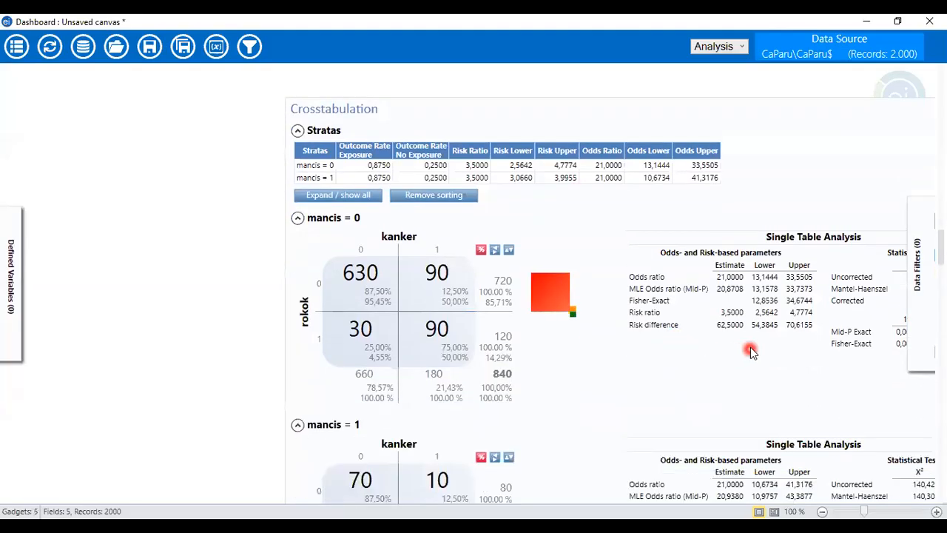
left_click_drag(811, 111, 632, 148)
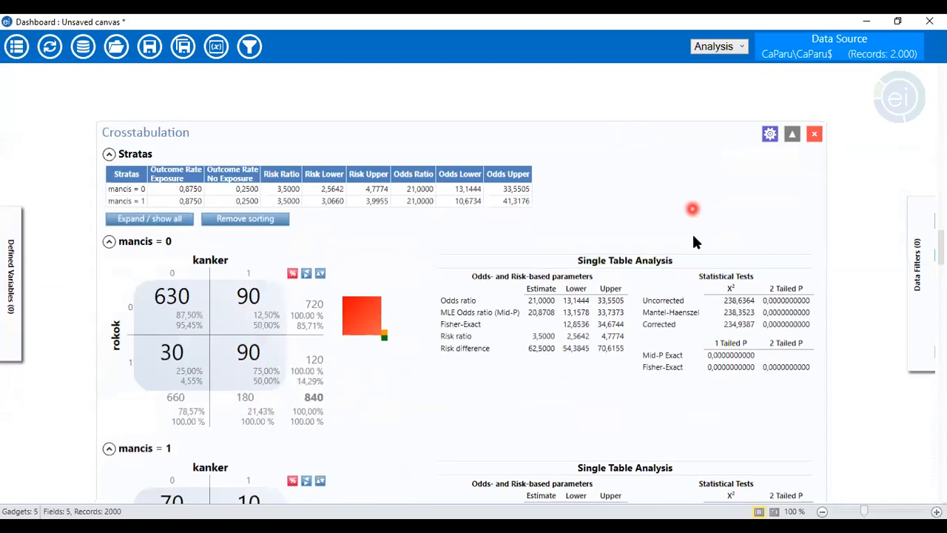
Examine the 2x2 tables and odds ratios of rokok and kanker in the strata mancis = 0 and mancis = 1.
scroll(641, 339, "down", 1)
scroll(627, 351, "down", 1)
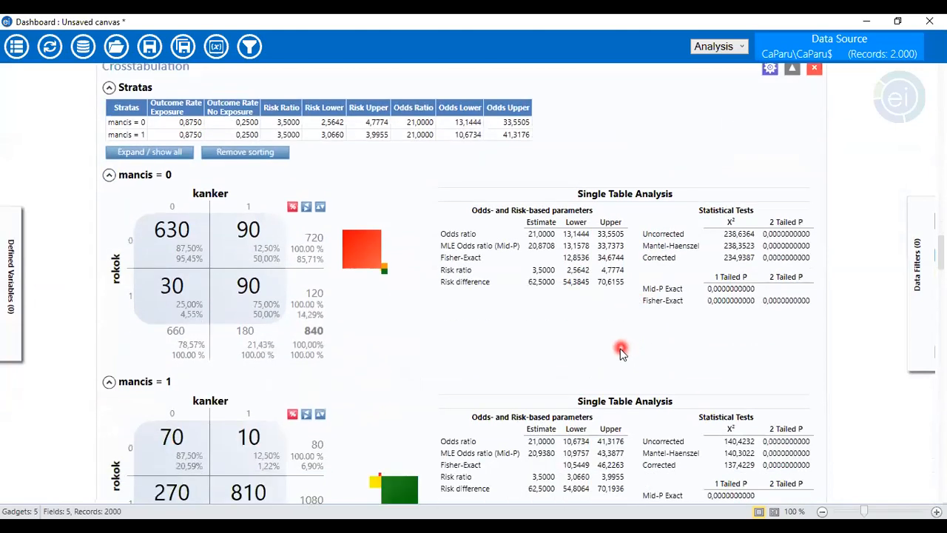
scroll(620, 353, "down", 2)
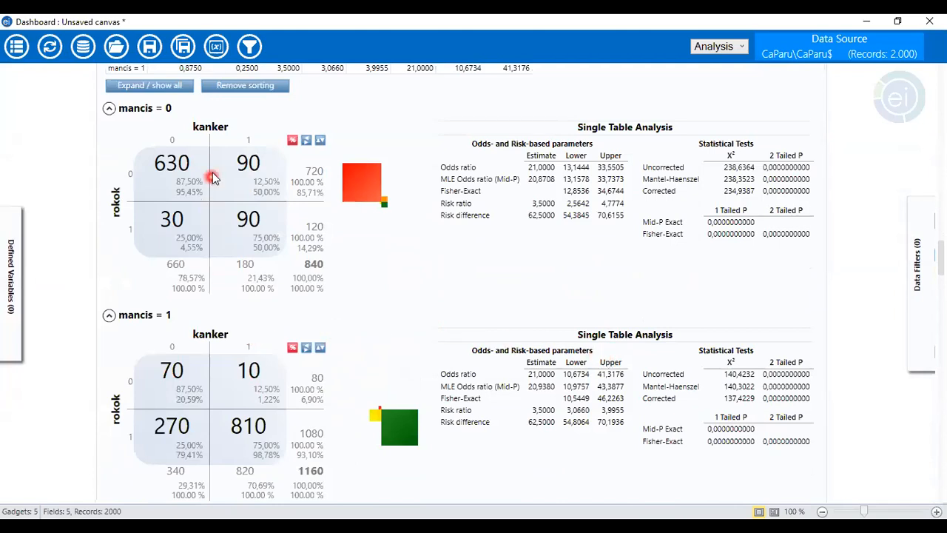
scroll(251, 237, "up", 2)
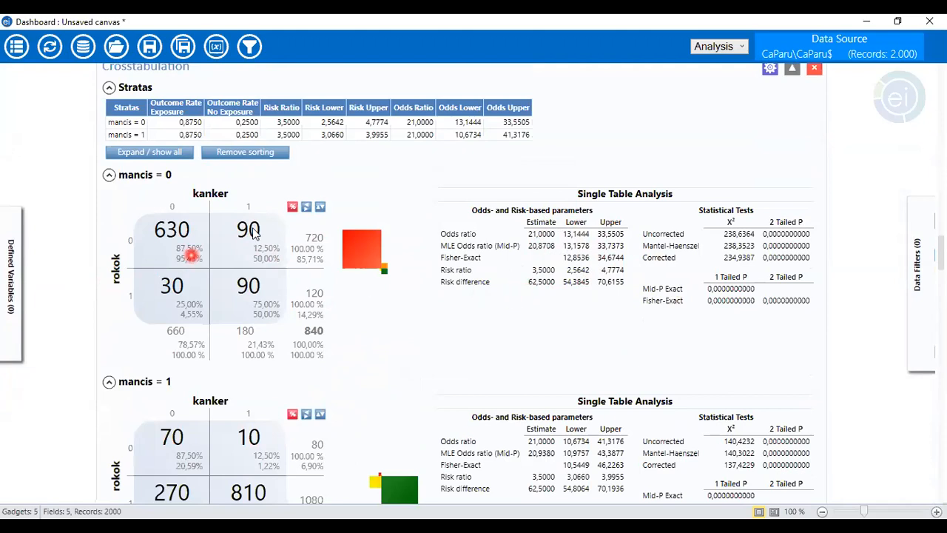
scroll(458, 281, "down", 2)
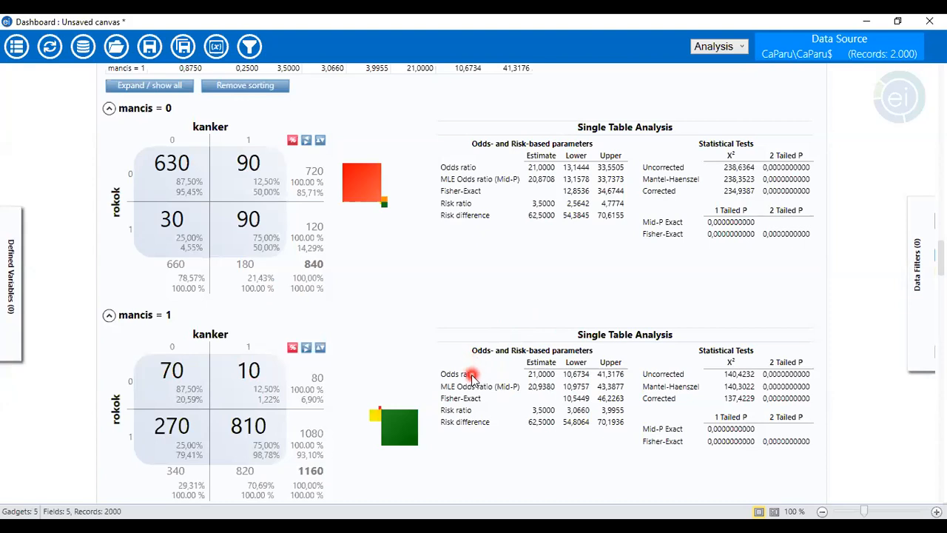
Compare the unstratified crosstabulations with the mancis results stratified by rokok and the rokok results stratified by mancis.
scroll(511, 386, "up", 19)
scroll(546, 359, "up", 20)
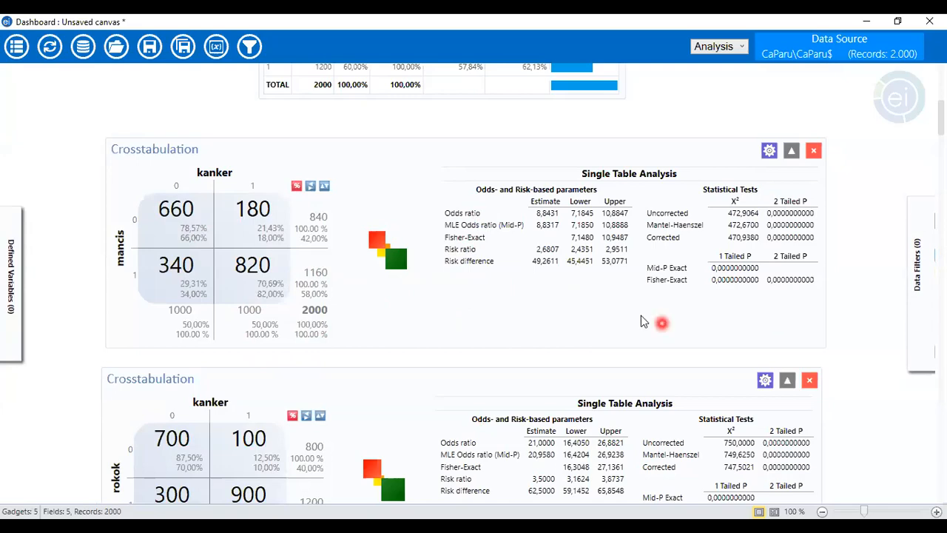
scroll(661, 321, "down", 15)
scroll(493, 333, "down", 10)
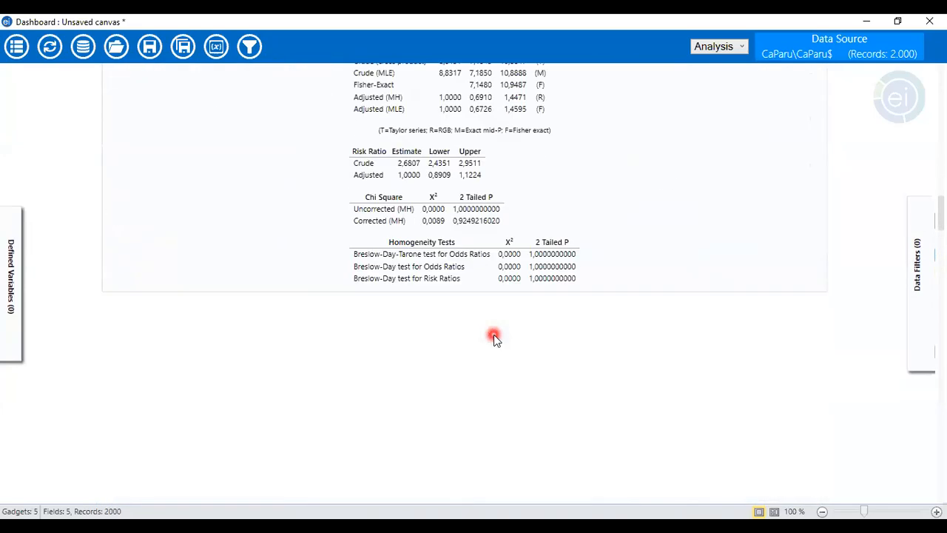
scroll(484, 355, "up", 15)
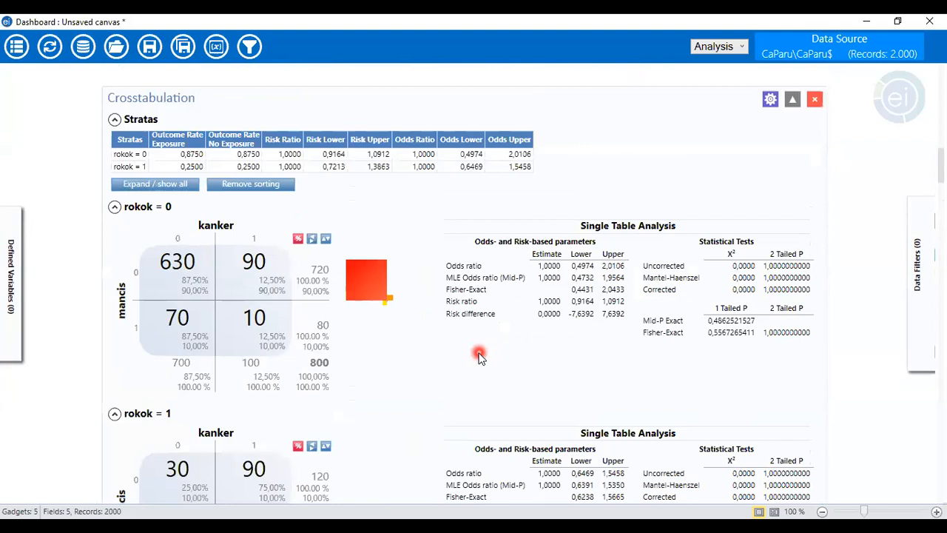
scroll(479, 357, "down", 1)
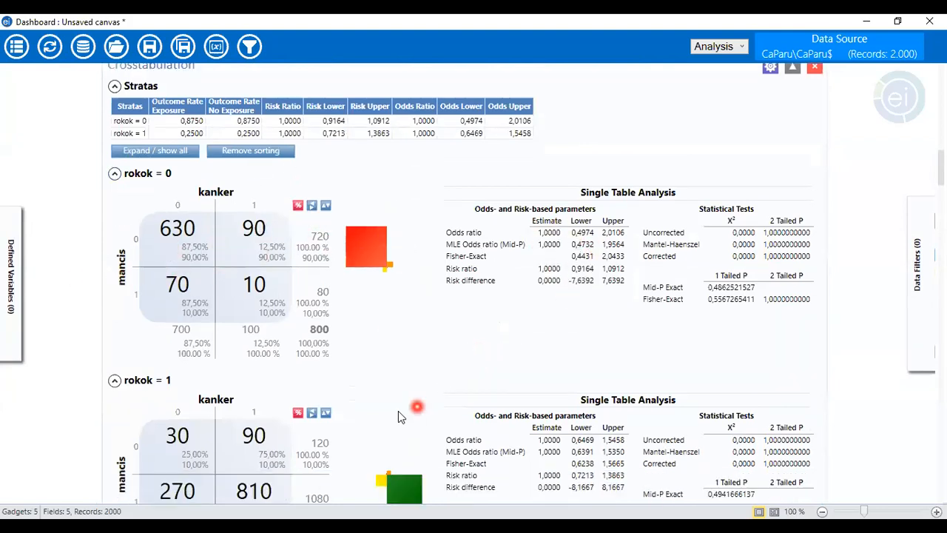
scroll(577, 361, "down", 1)
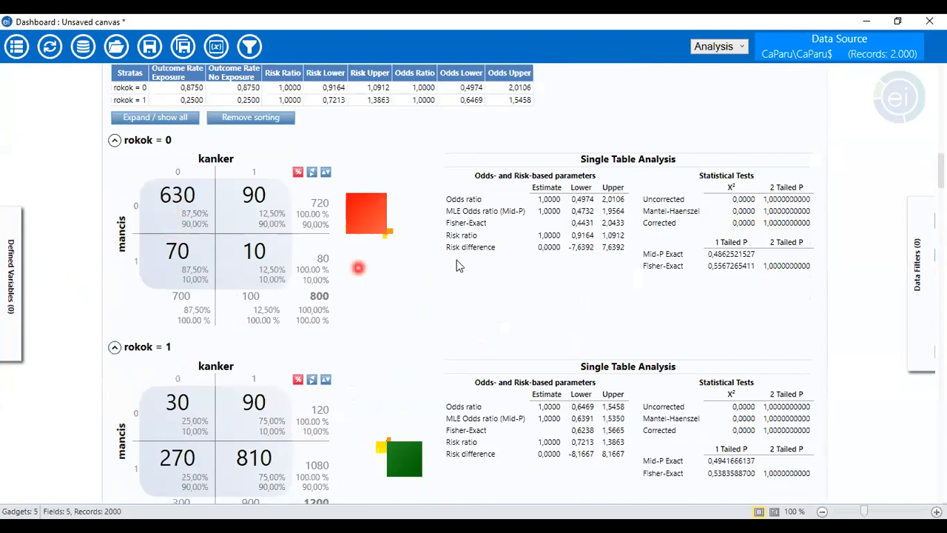
scroll(518, 323, "down", 10)
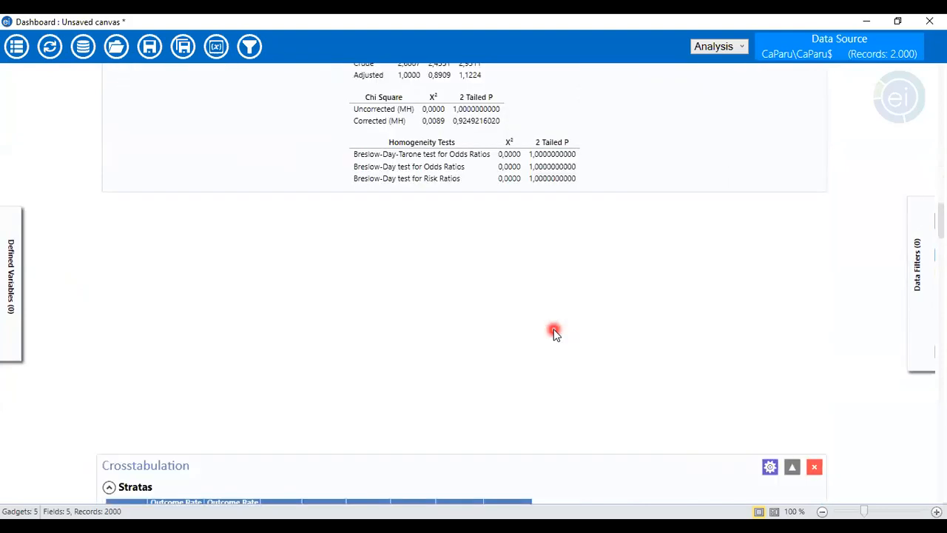
scroll(553, 335, "down", 2)
scroll(553, 334, "down", 2)
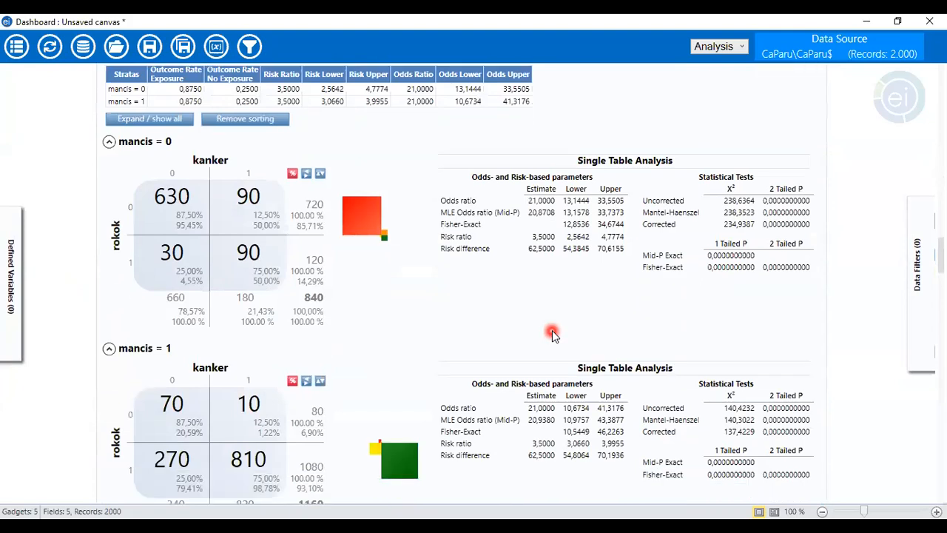
Compare the rokok and kanker odds and risk ratios in strata mancis = 0 and mancis = 1 with the crude and adjusted Summary Results.
scroll(547, 321, "up", 1)
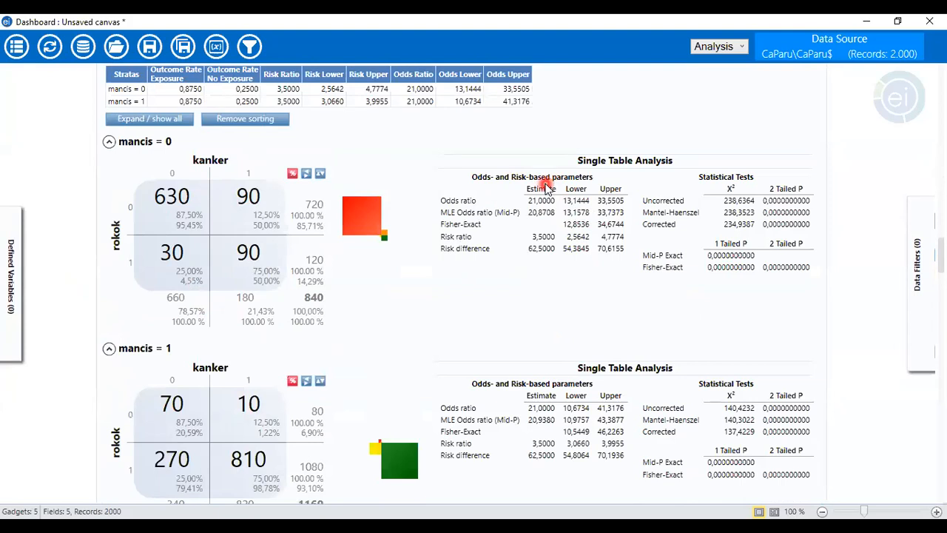
scroll(560, 366, "down", 1)
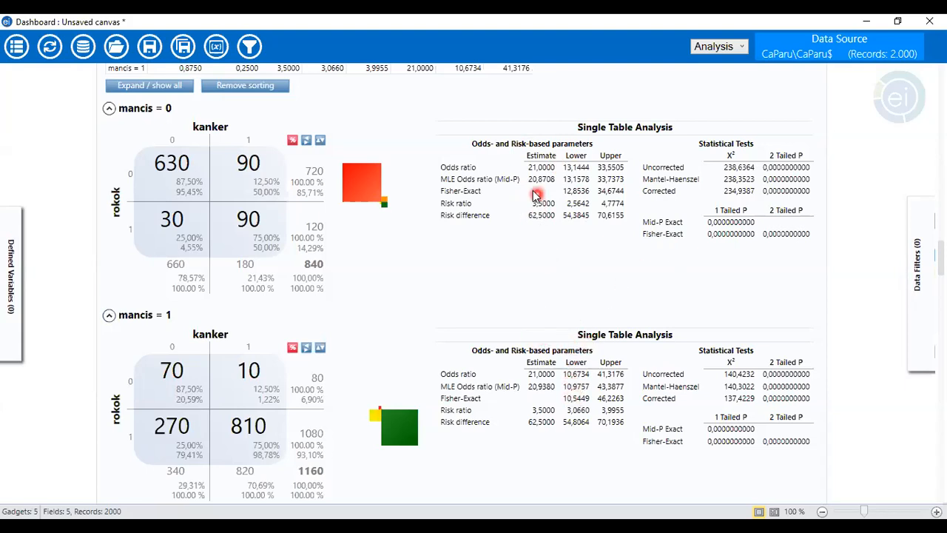
scroll(448, 200, "up", 1)
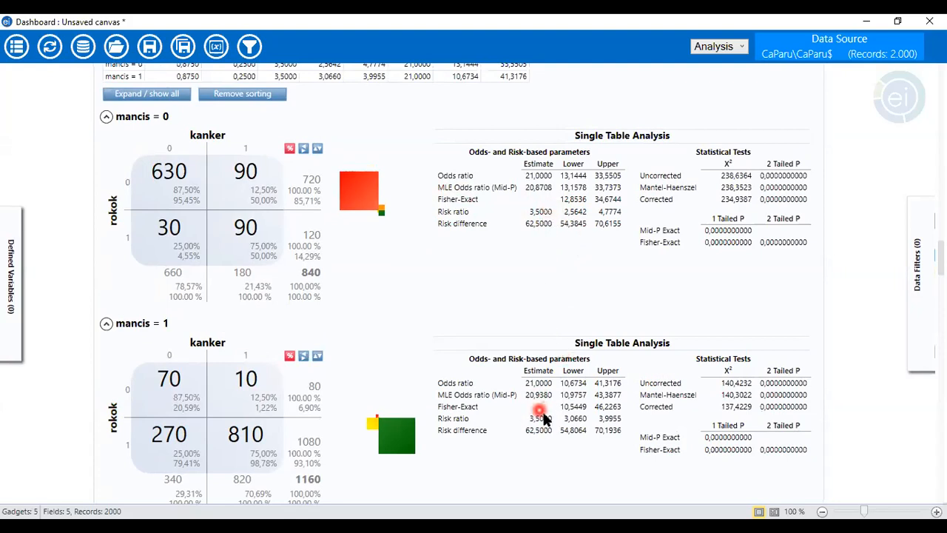
scroll(562, 342, "up", 2)
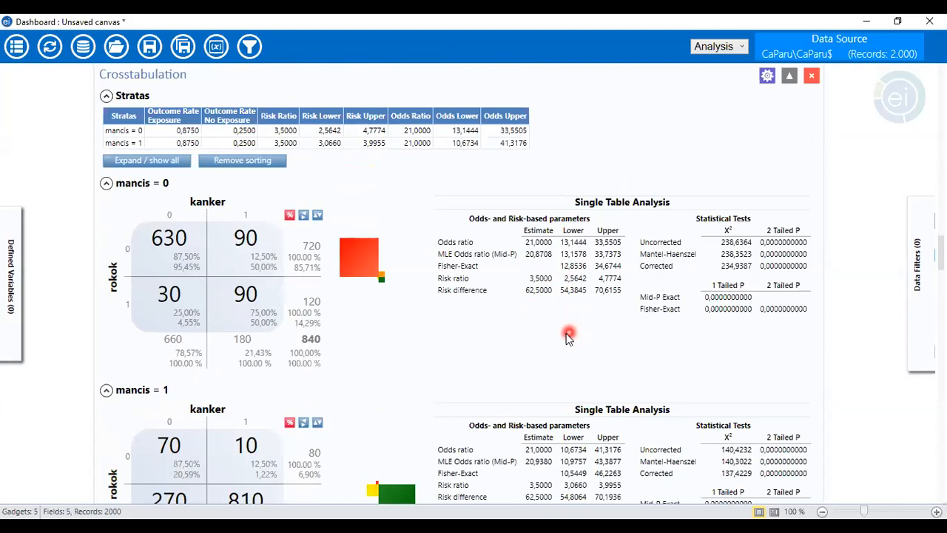
scroll(598, 325, "down", 3)
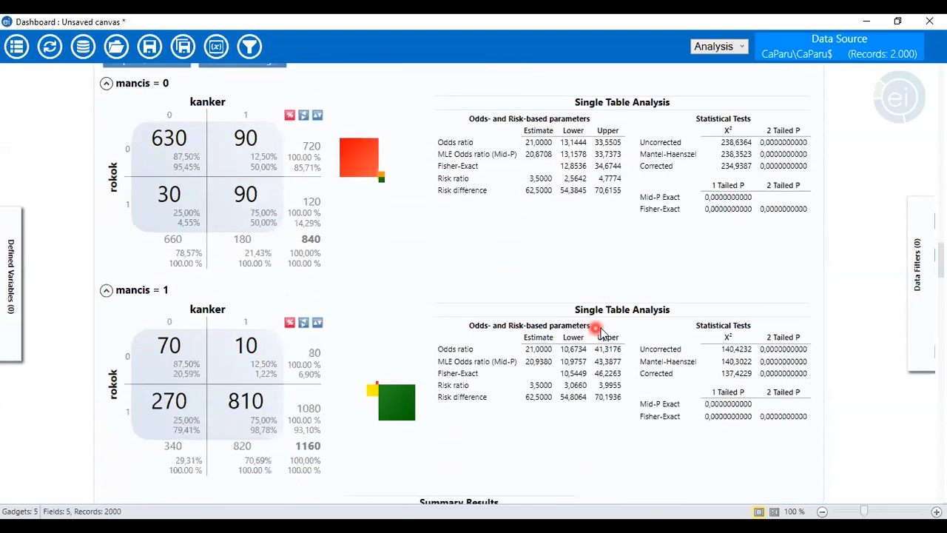
scroll(605, 327, "down", 5)
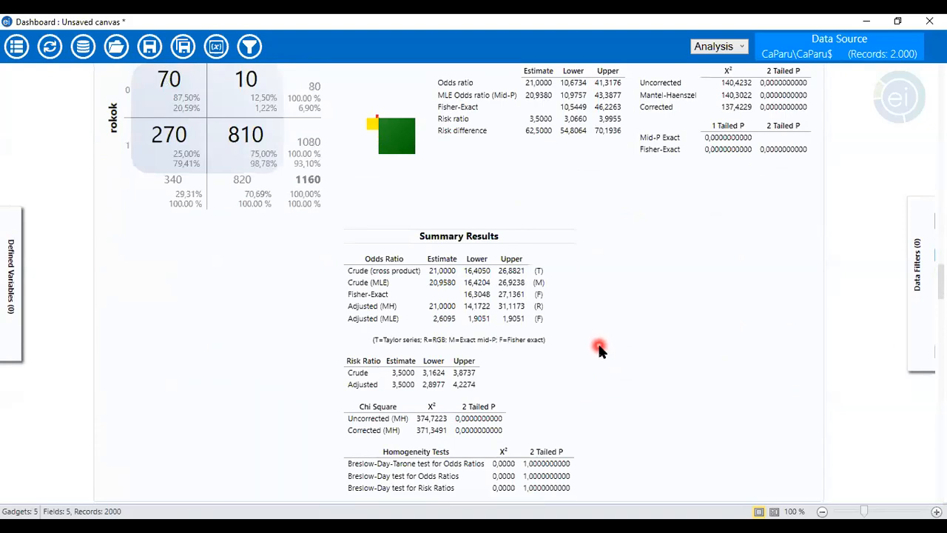
scroll(599, 349, "down", 3)
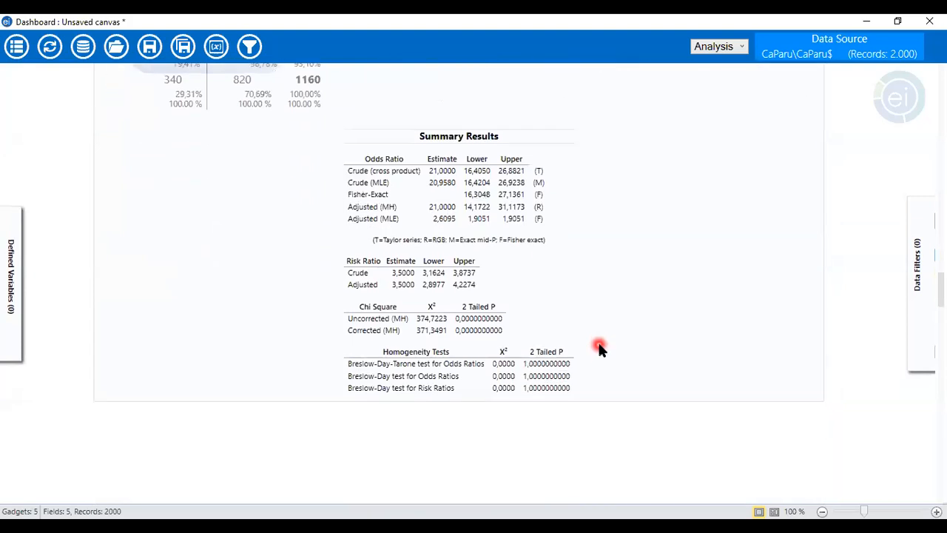
scroll(599, 350, "up", 4)
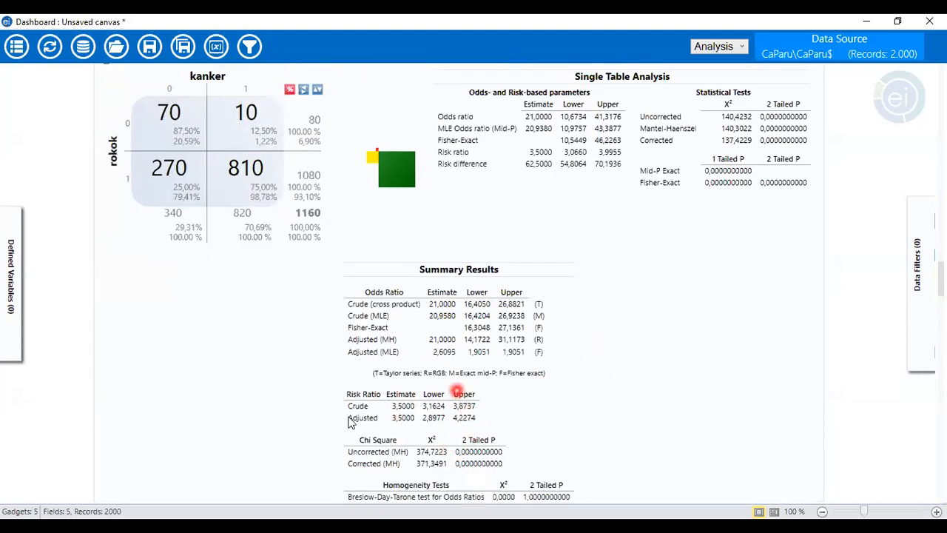
scroll(708, 383, "up", 4)
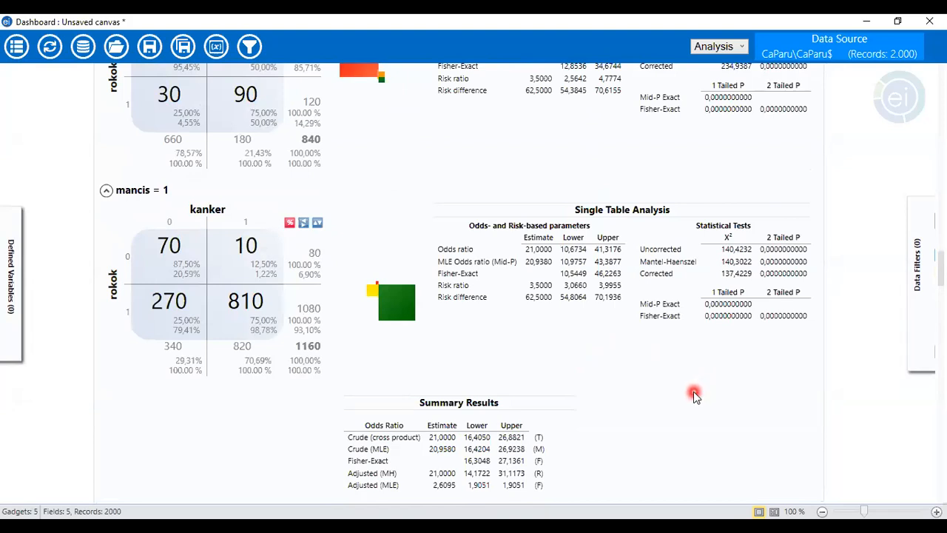
scroll(693, 396, "down", 3)
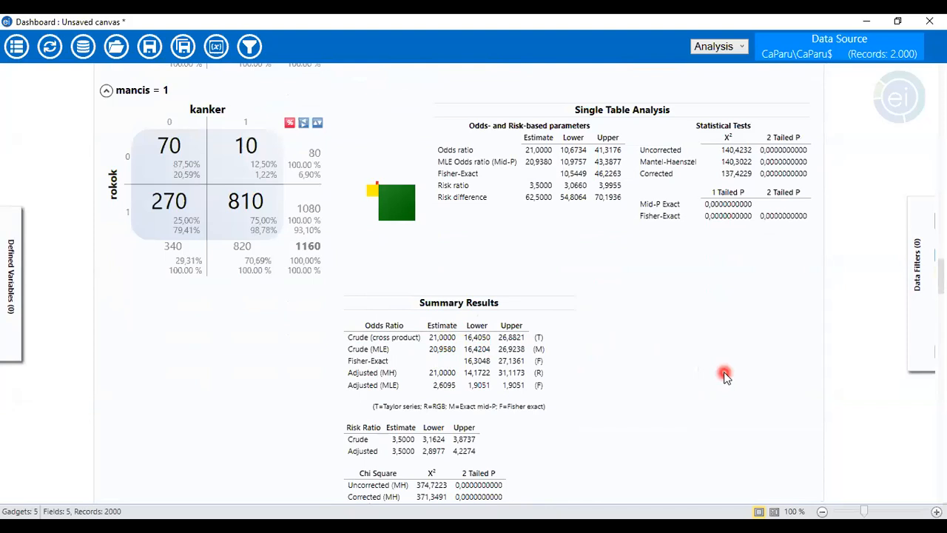
scroll(739, 377, "up", 7)
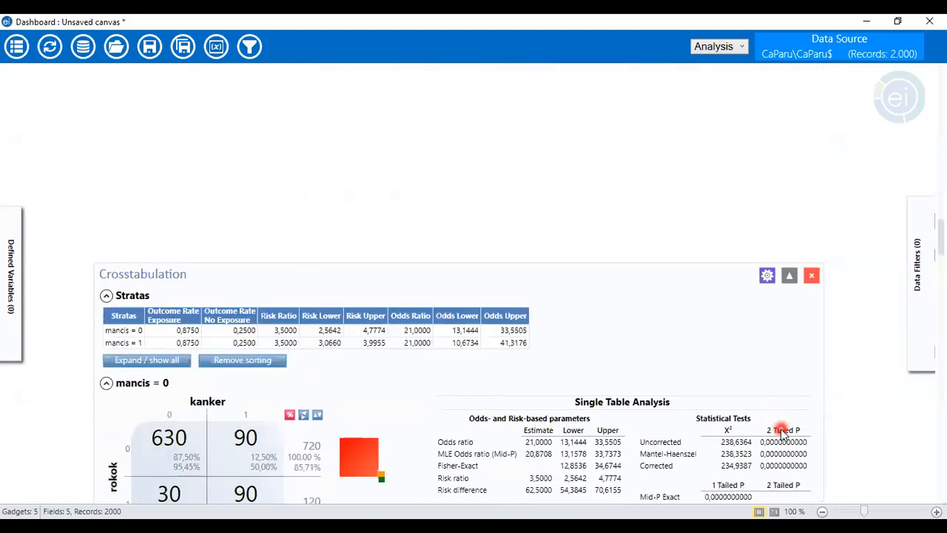
scroll(781, 432, "down", 5)
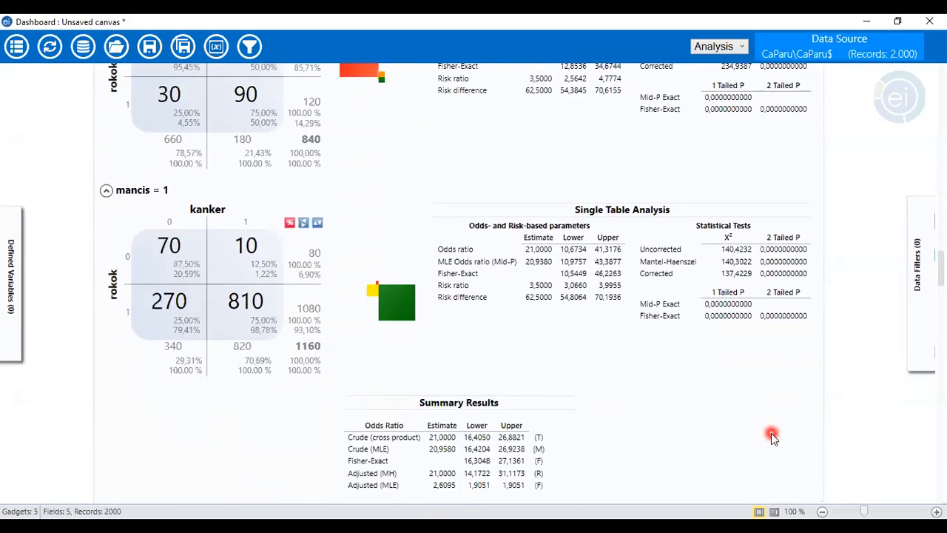
scroll(772, 438, "down", 2)
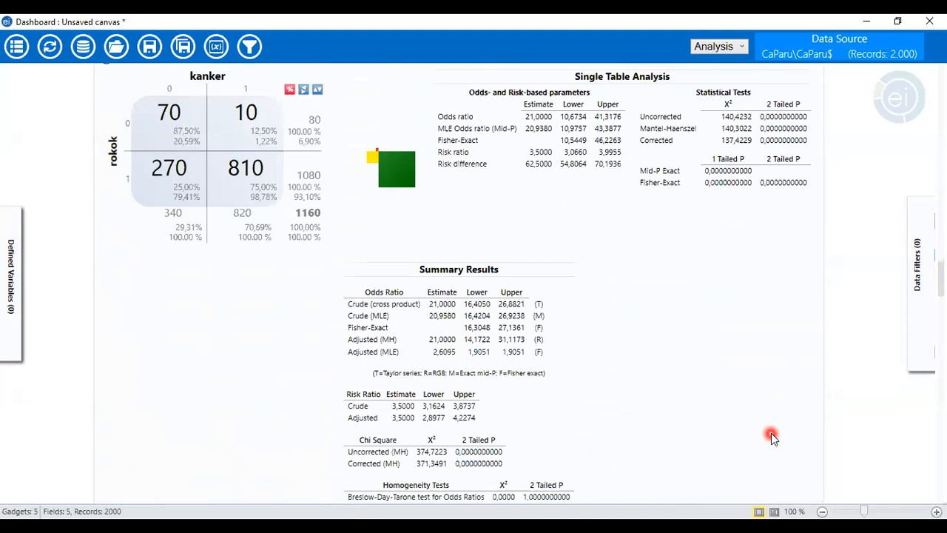
scroll(770, 438, "down", 2)
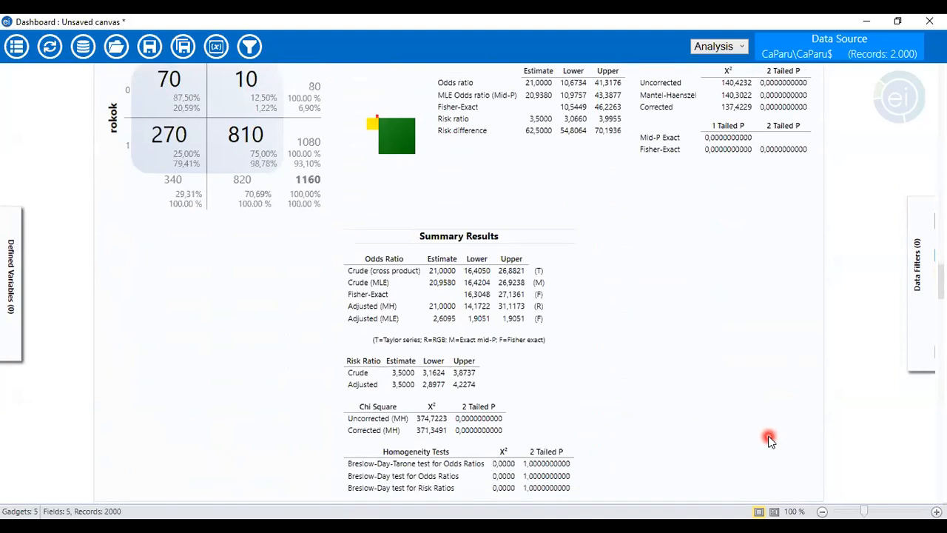
scroll(769, 441, "up", 2)
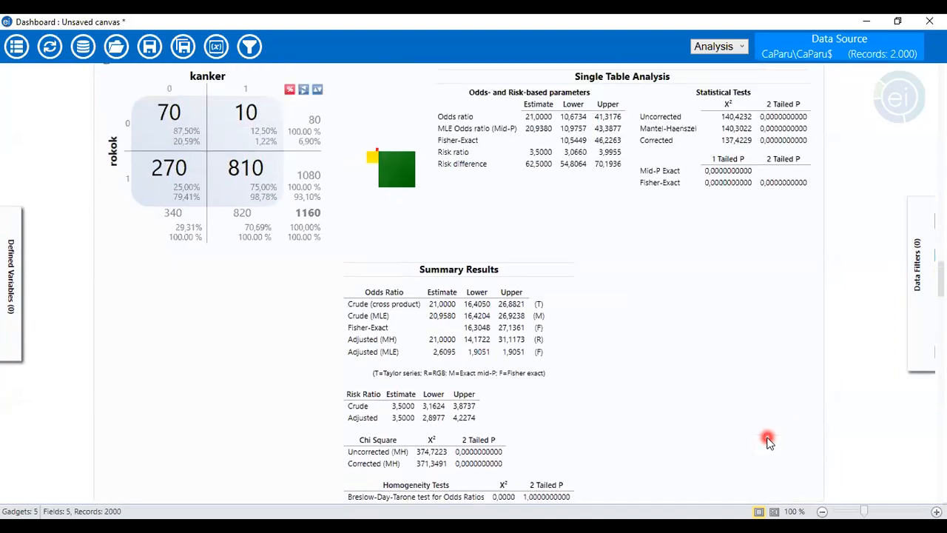
scroll(769, 442, "up", 1)
scroll(768, 442, "up", 6)
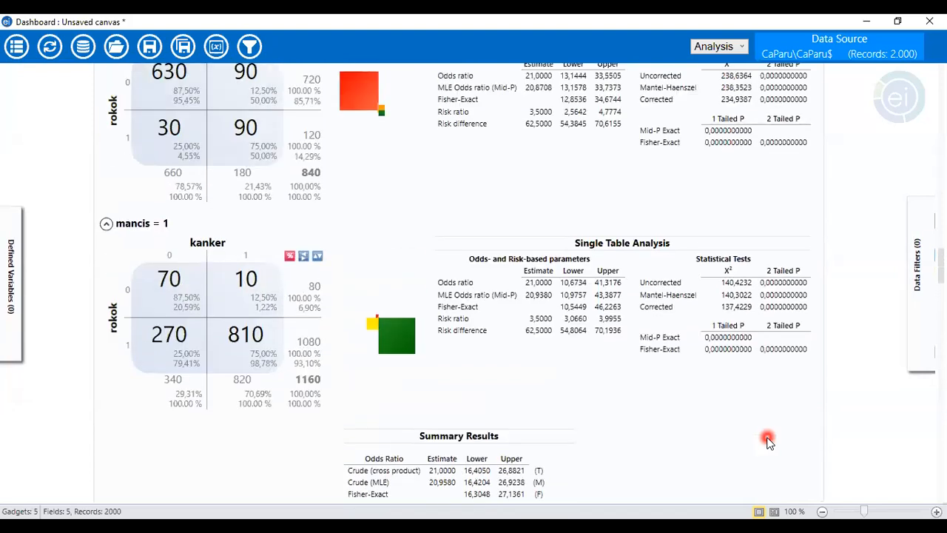
scroll(768, 442, "up", 3)
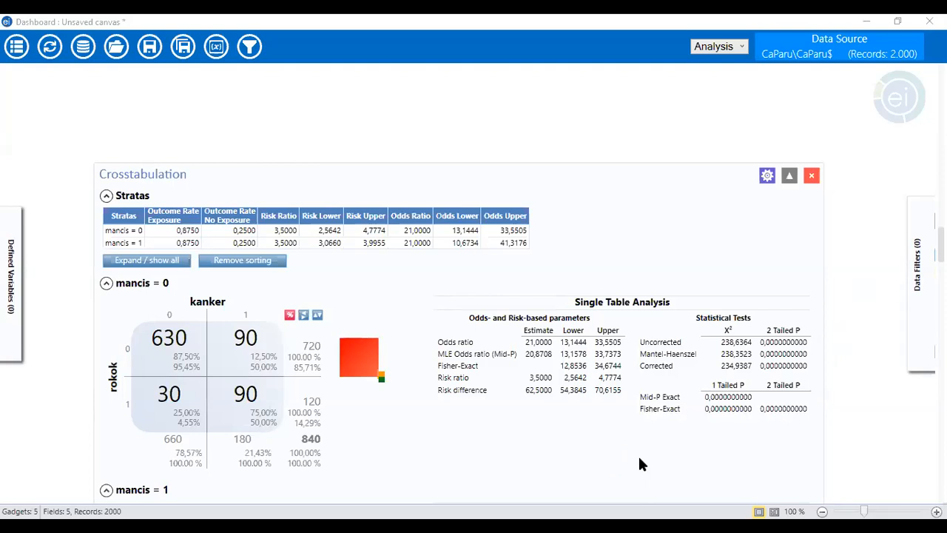
left_click(527, 445)
left_click(446, 387)
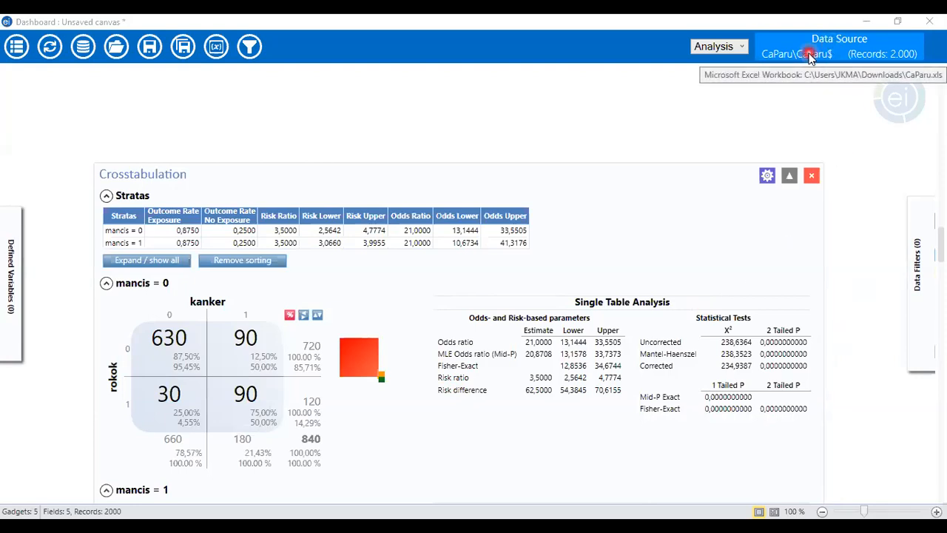
left_click(689, 145)
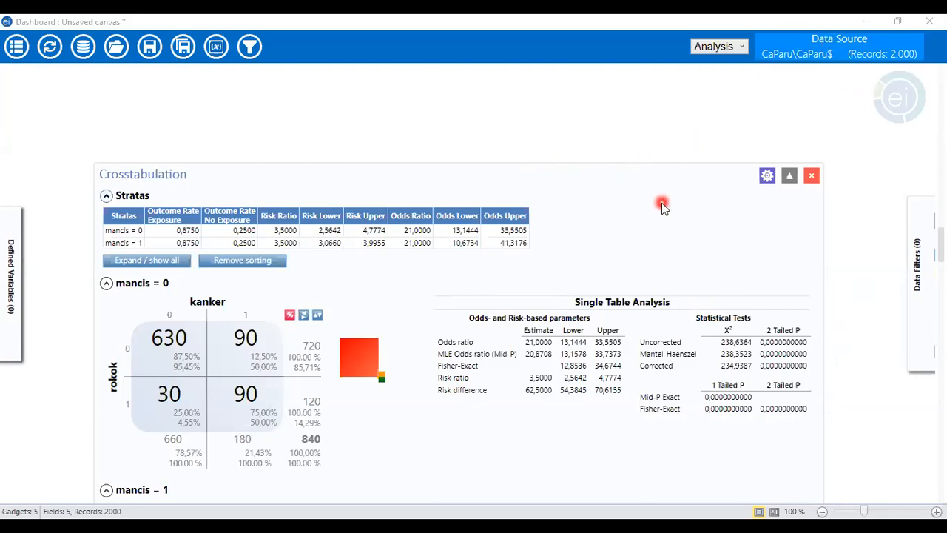
Start setting a new data source from the empty canvas area above the mancis-stratified crosstabulation.
scroll(661, 204, "down", 2)
scroll(710, 273, "up", 8)
scroll(739, 333, "up", 1)
right_click(625, 252)
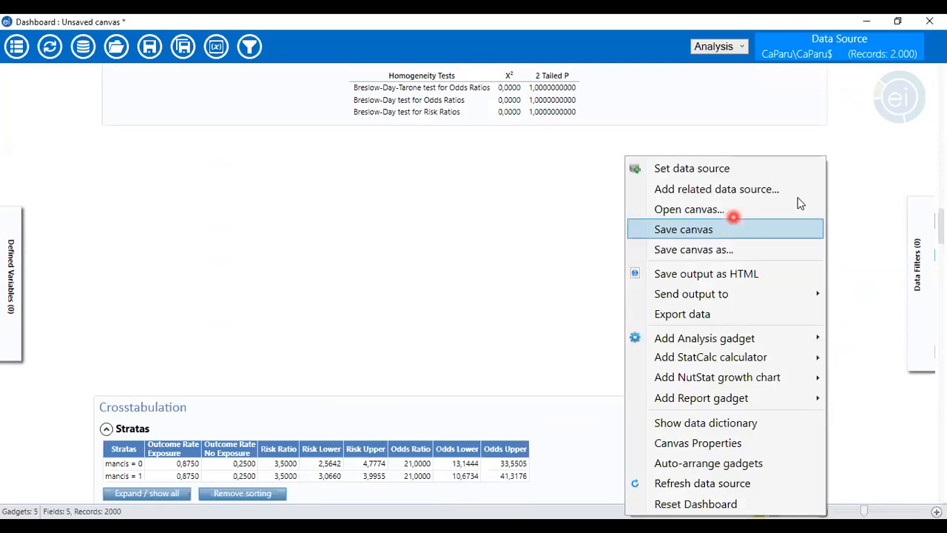
left_click(730, 168)
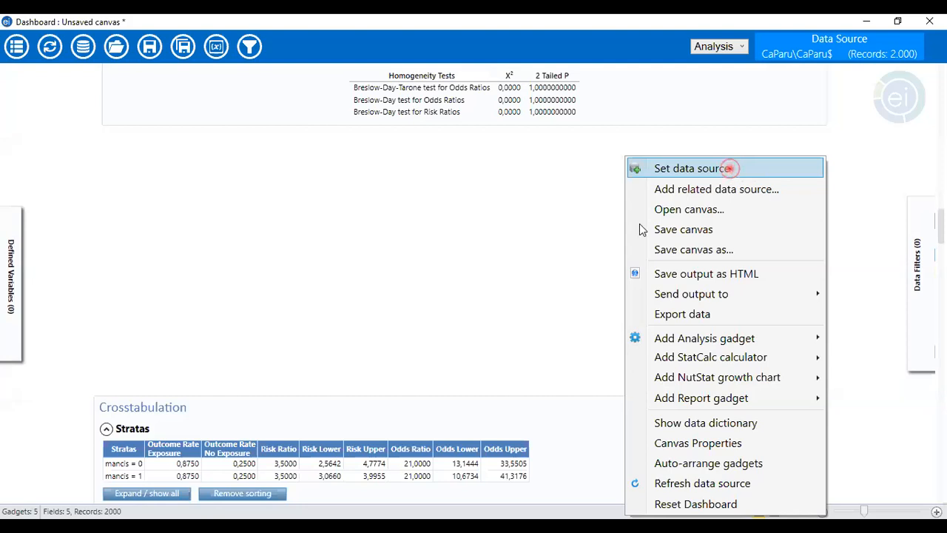
Check the Downloads and Desktop folders as locations for the canvas file, and dismiss the save so the canvas stays unsaved.
left_click(470, 324)
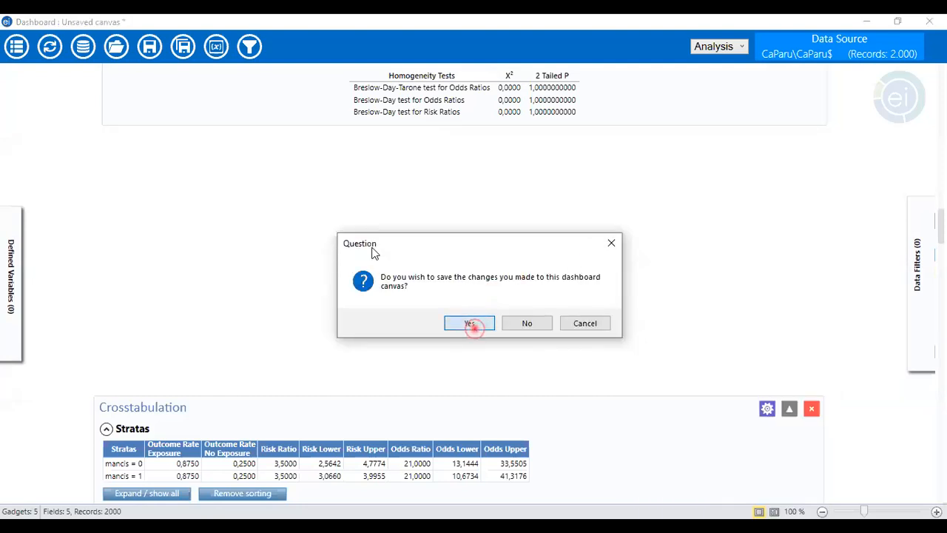
scroll(98, 198, "up", 3)
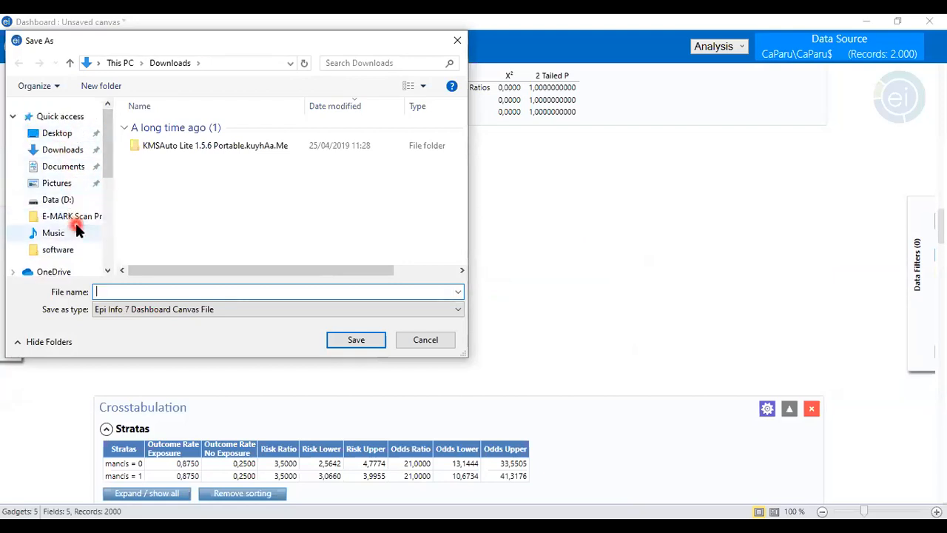
left_click(68, 150)
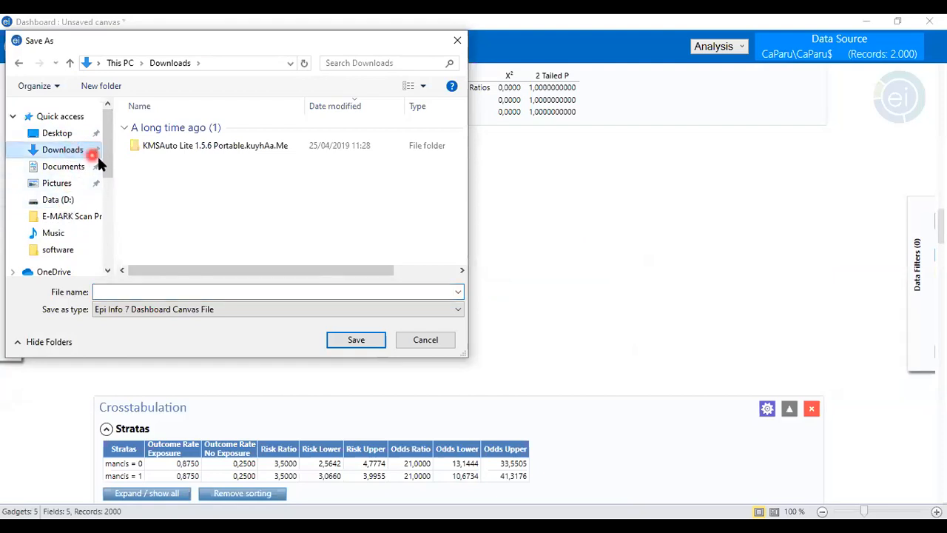
left_click(66, 136)
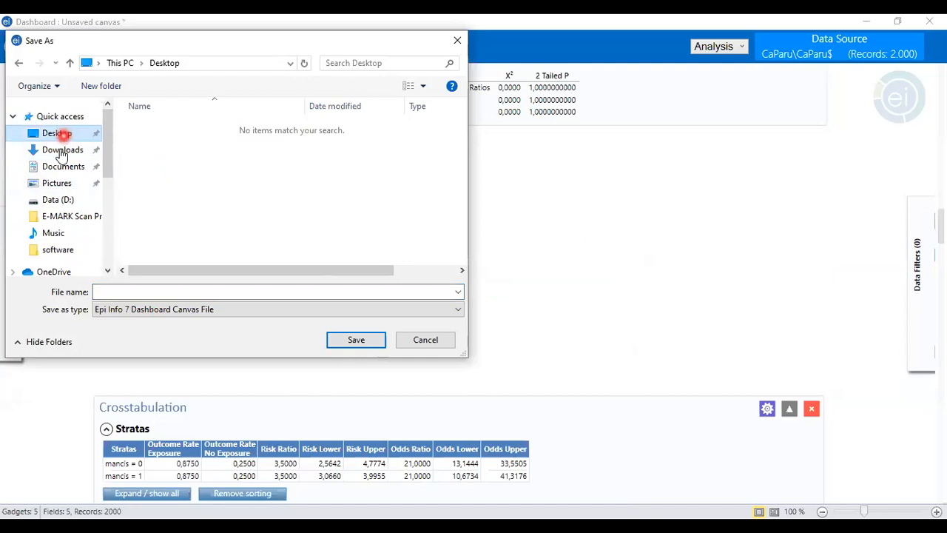
scroll(61, 258, "down", 1)
scroll(63, 260, "up", 1)
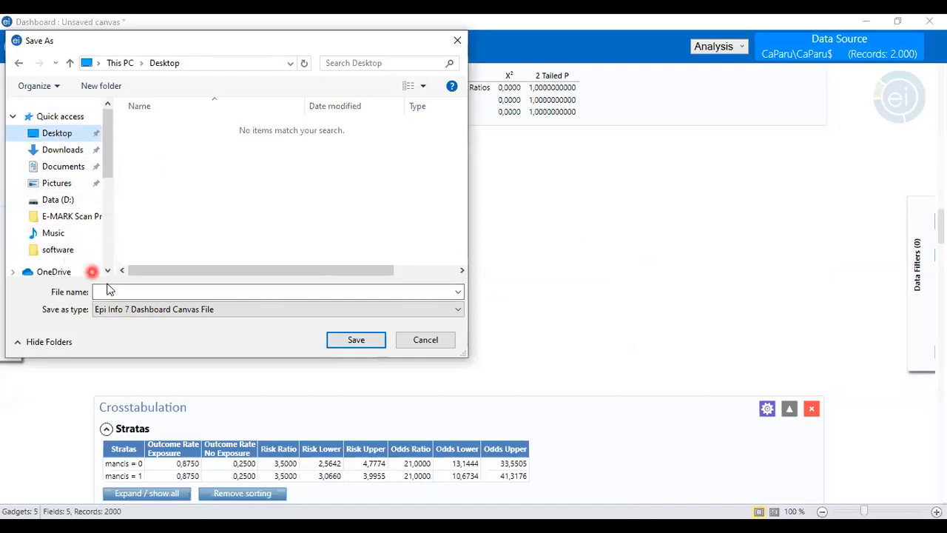
left_click(186, 310)
left_click(433, 344)
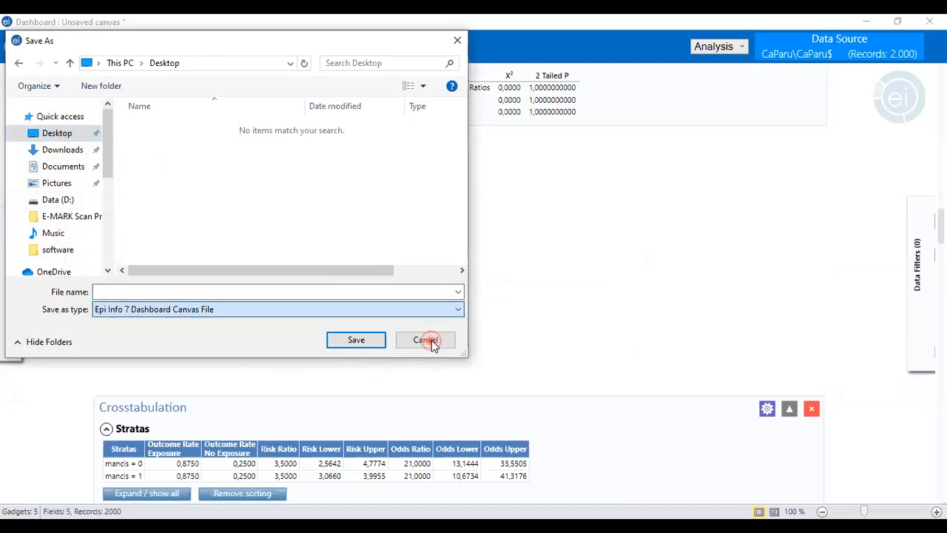
left_click(409, 343)
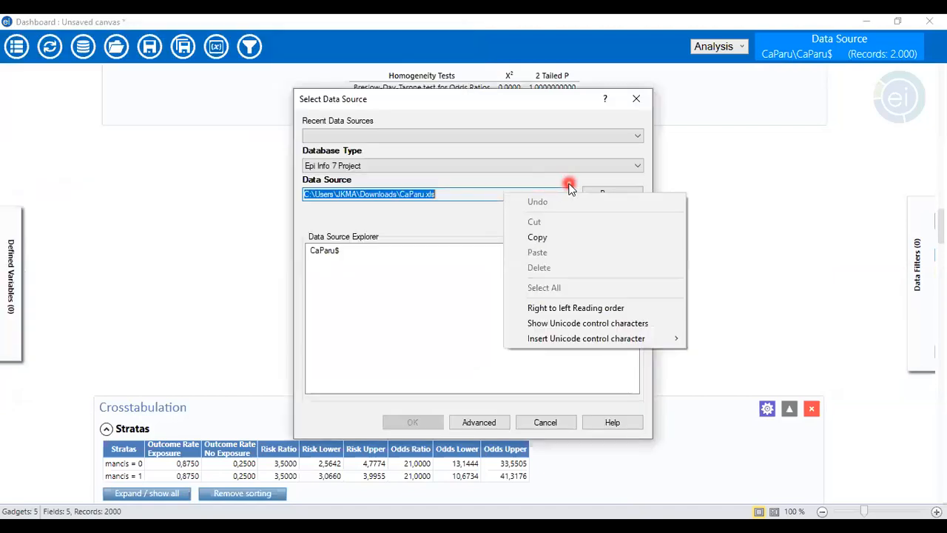
Load sheet hdl_epi$ of hdl_epi.xls from Downloads as a Microsoft Excel 97-2003 Workbook, with the first row as header information.
left_click(584, 170)
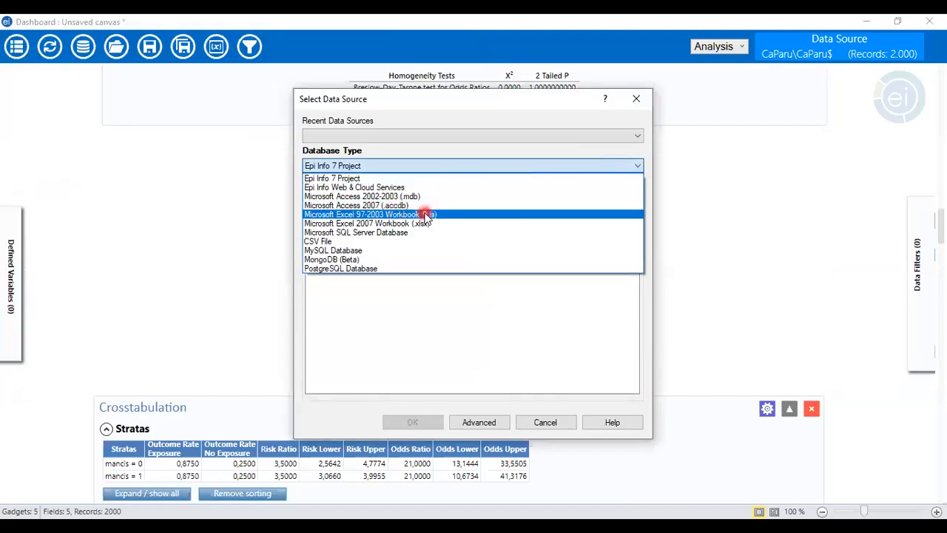
left_click(422, 213)
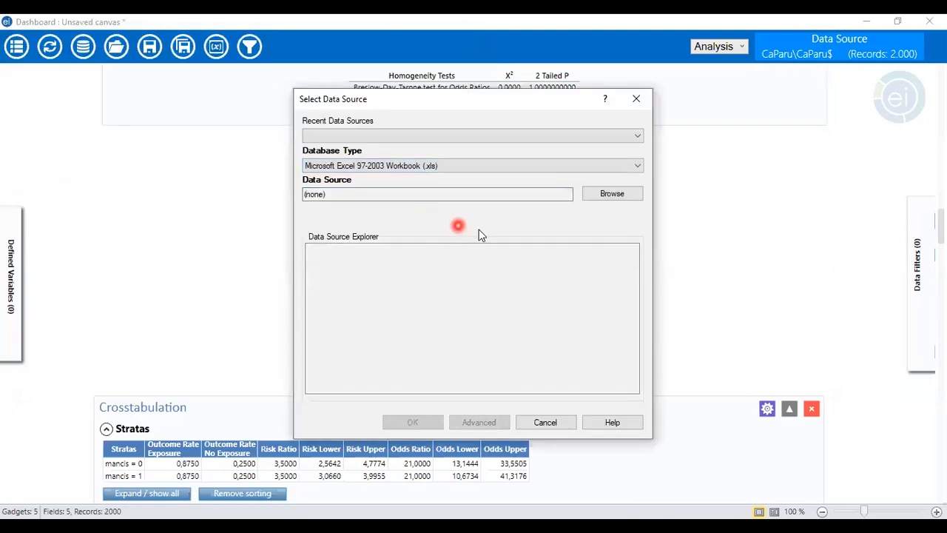
left_click(610, 196)
left_click(598, 260)
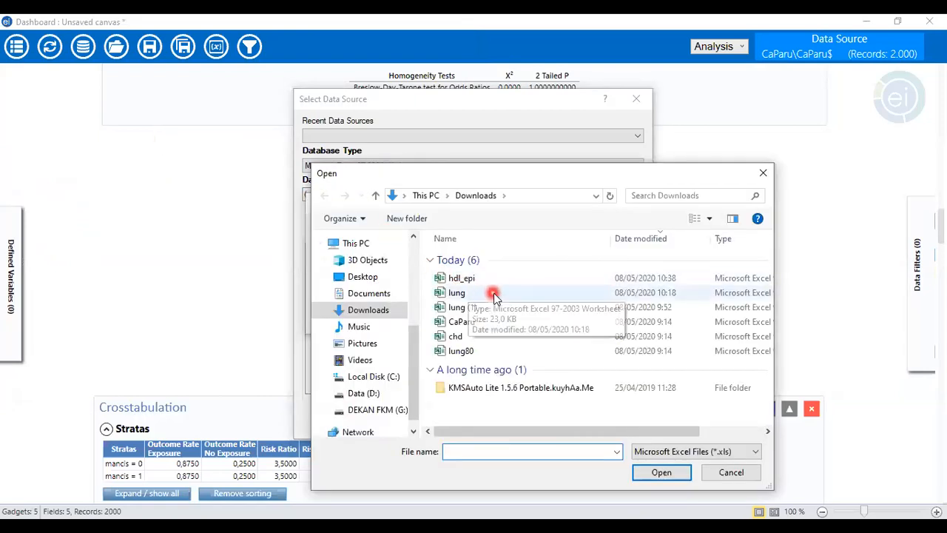
left_click(473, 277)
left_click(659, 472)
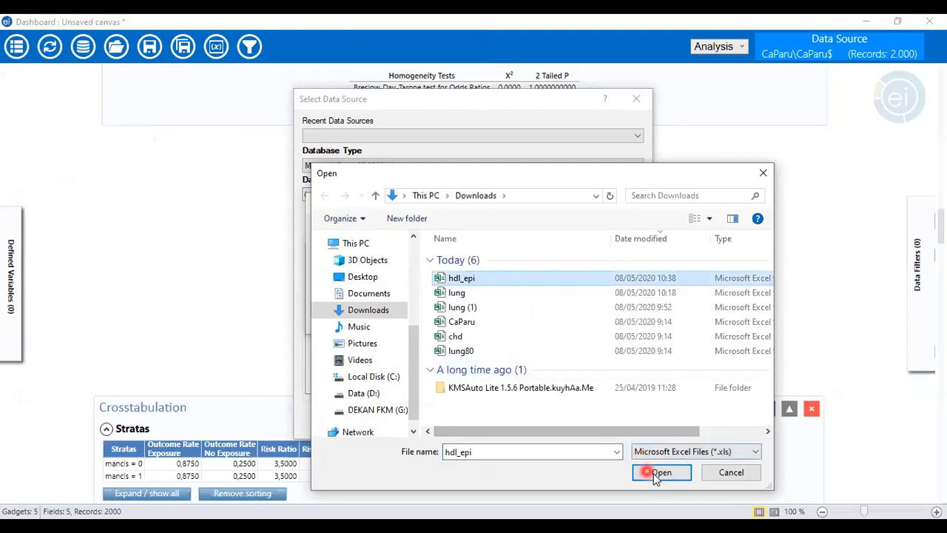
left_click(534, 318)
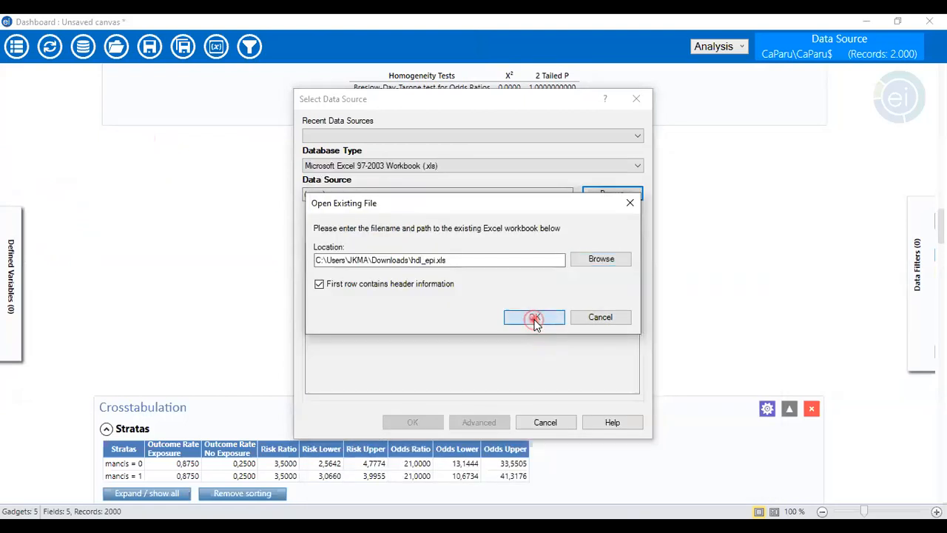
left_click(354, 251)
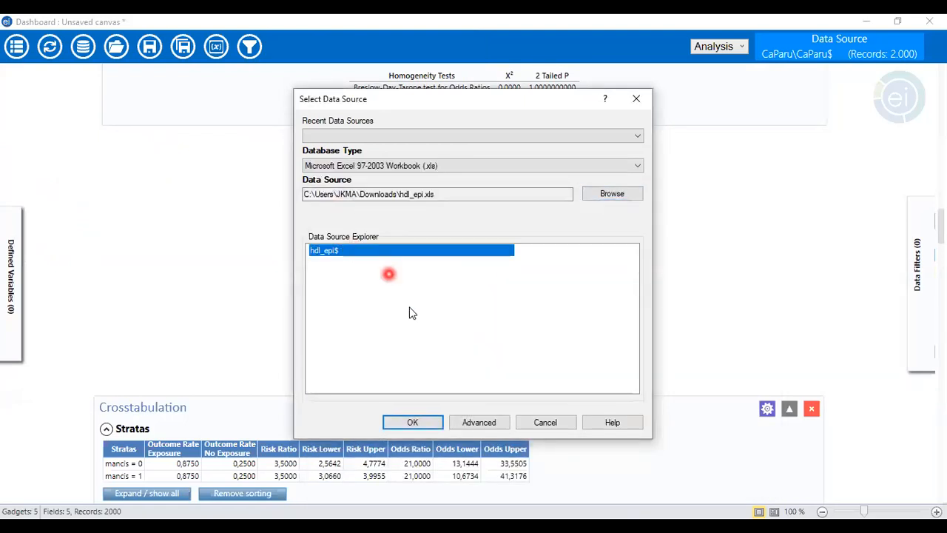
left_click(418, 423)
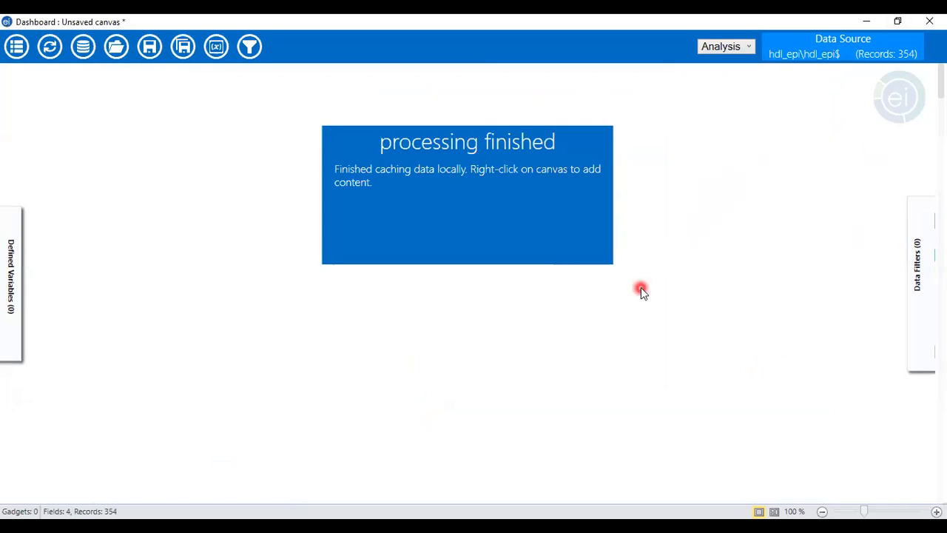
Add a Frequency gadget for the variables hdl, smoke and wt.
right_click(282, 274)
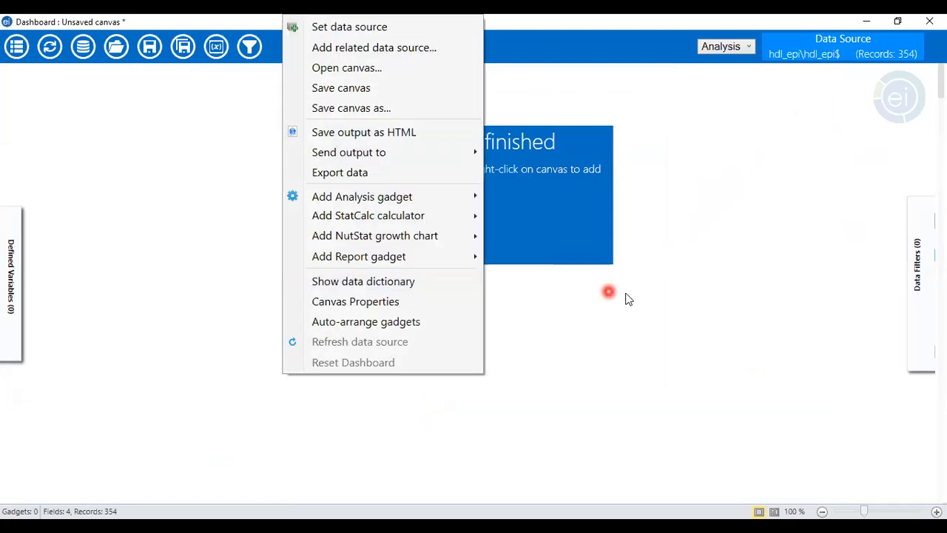
mouse_move(391, 201)
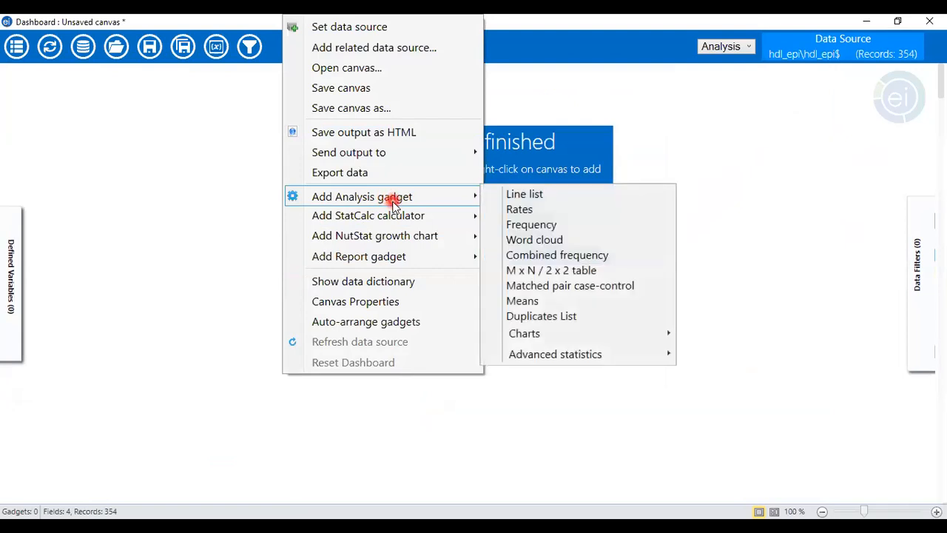
left_click(607, 225)
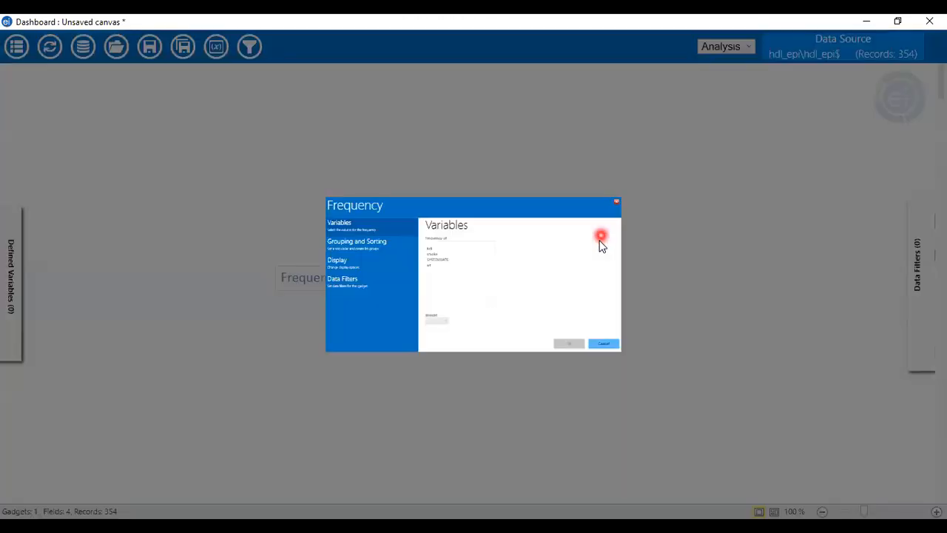
left_click(408, 199)
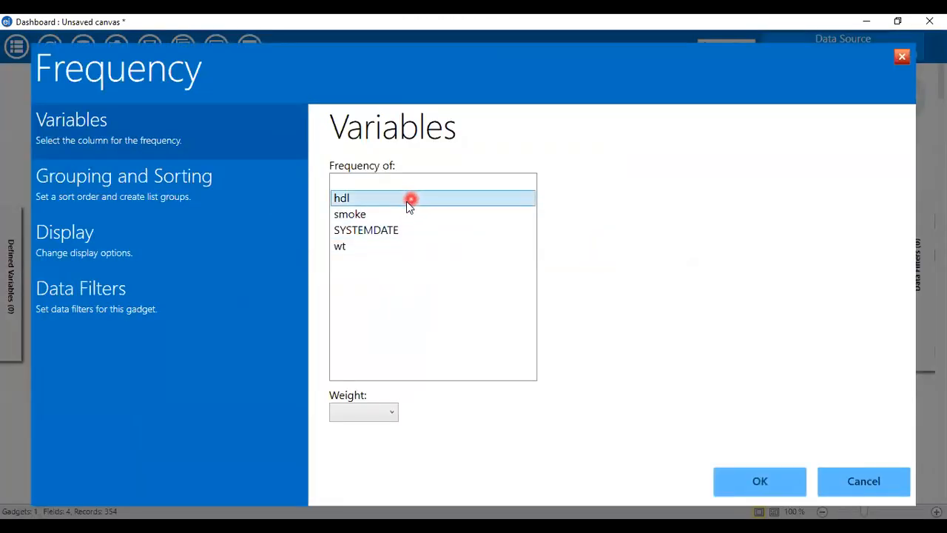
left_click(399, 216)
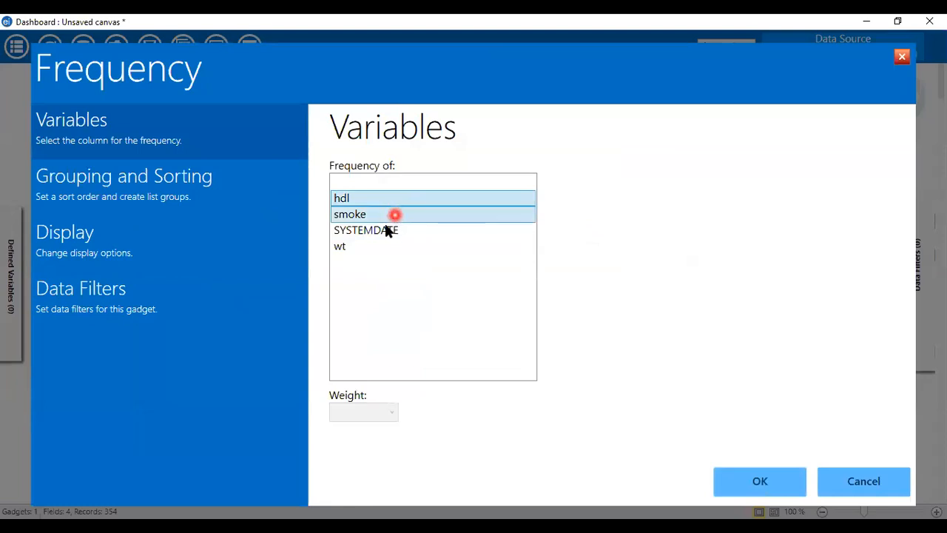
left_click(355, 245)
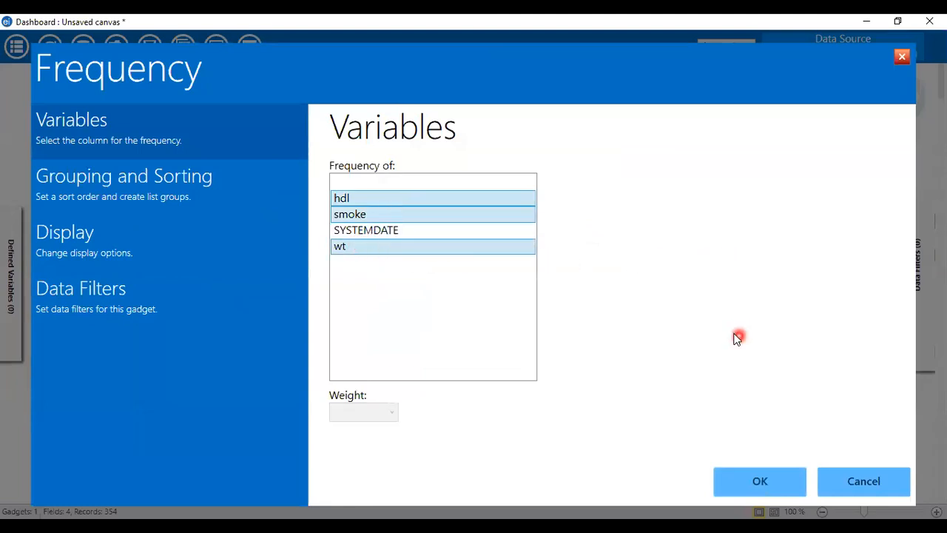
left_click(739, 482)
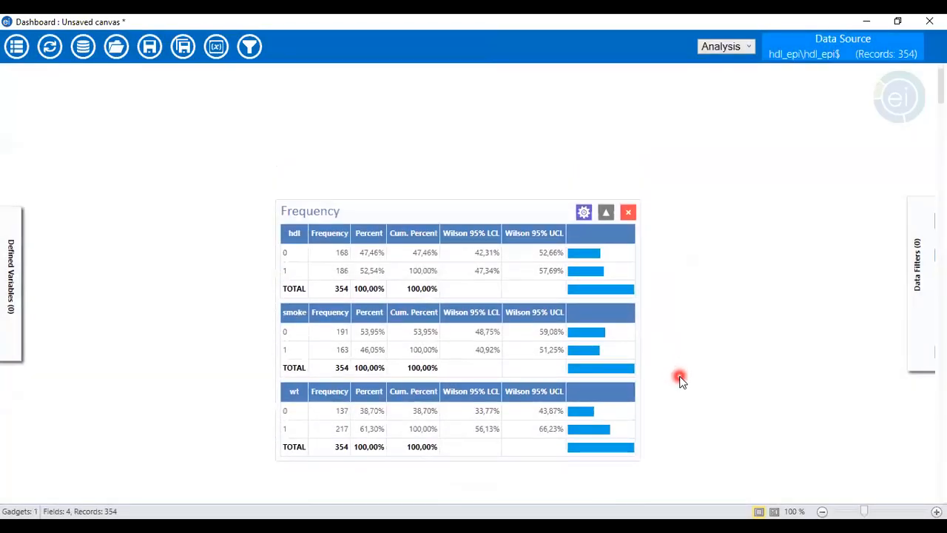
left_click(699, 324)
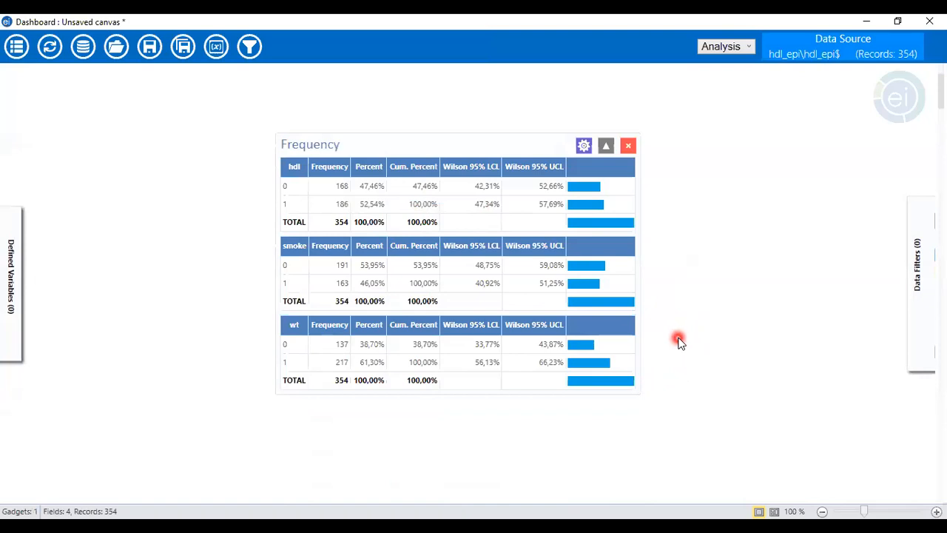
Add a 2 x 2 table below the frequency results with smoke as exposure and hdl as outcome variable.
scroll(677, 341, "down", 5)
scroll(660, 342, "down", 3)
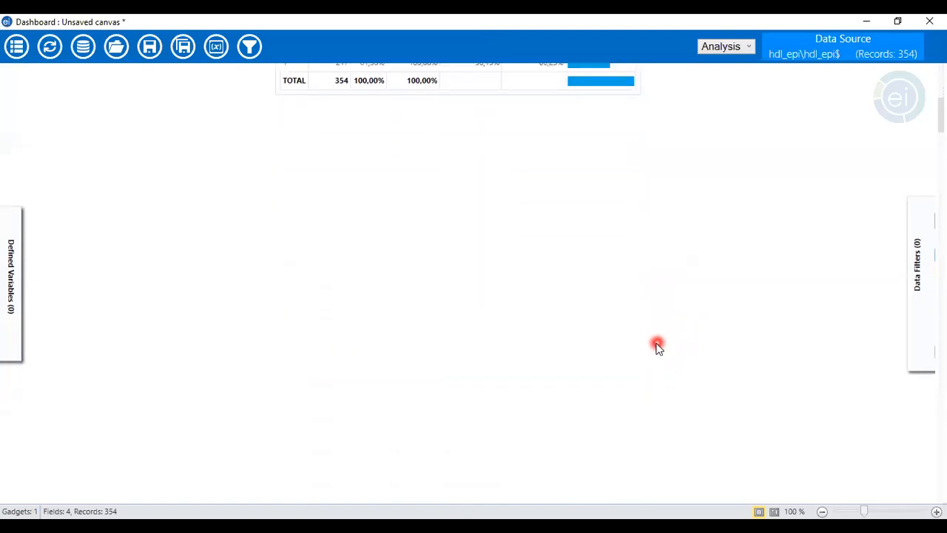
scroll(658, 342, "up", 1)
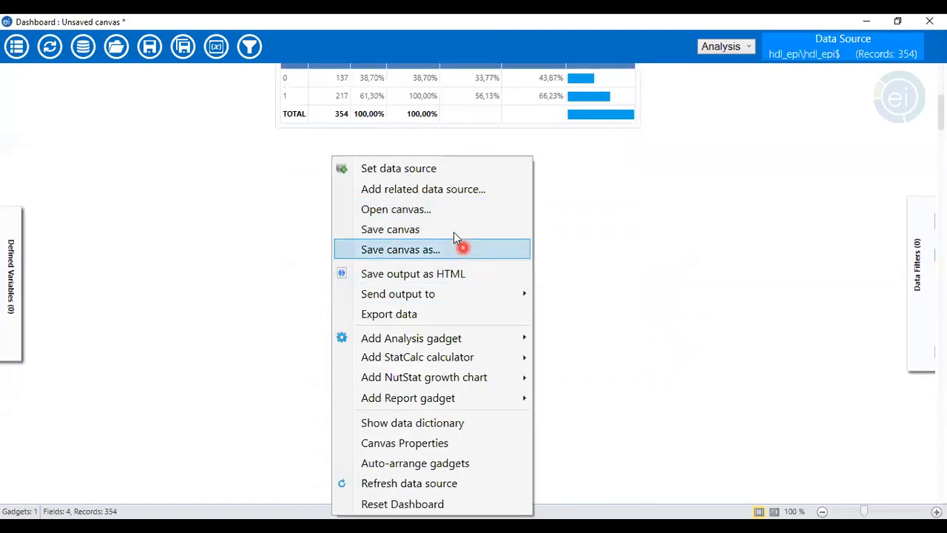
mouse_move(469, 344)
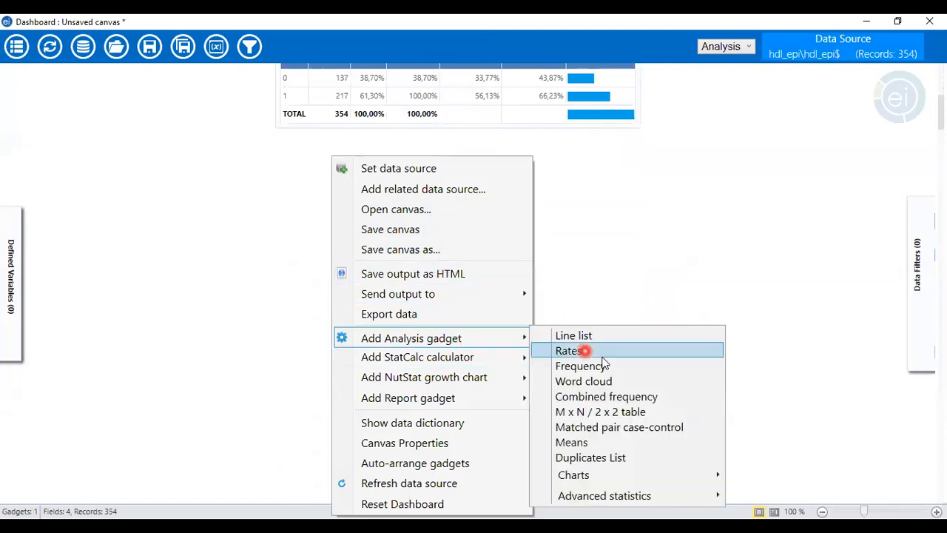
left_click(686, 419)
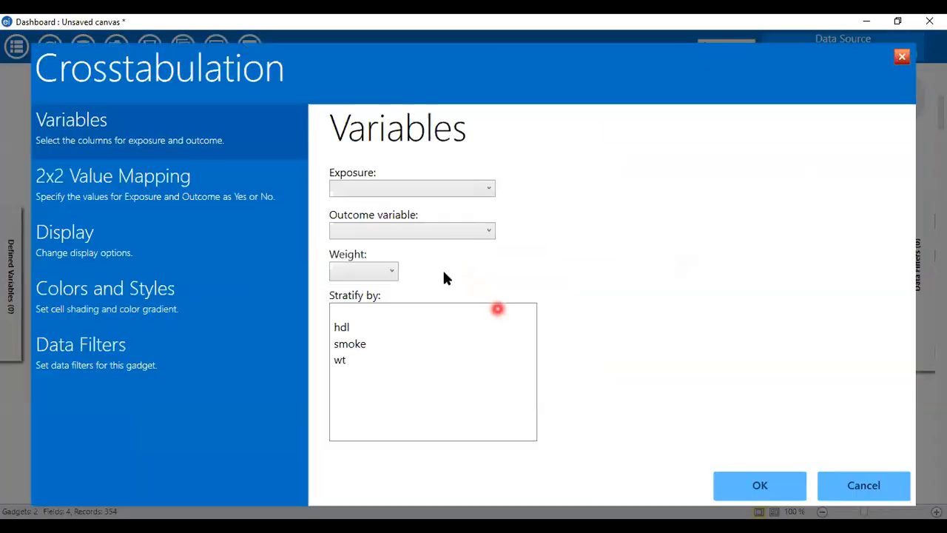
left_click(485, 194)
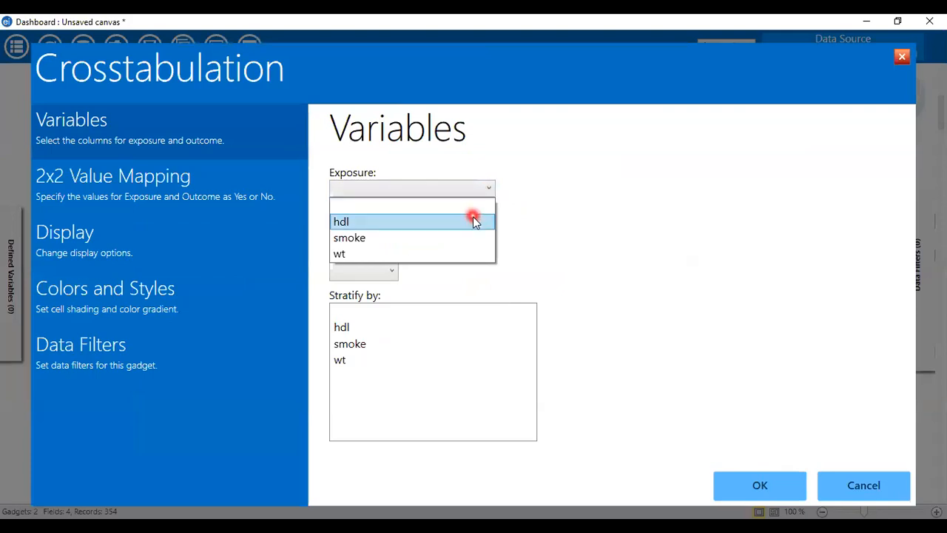
left_click(471, 221)
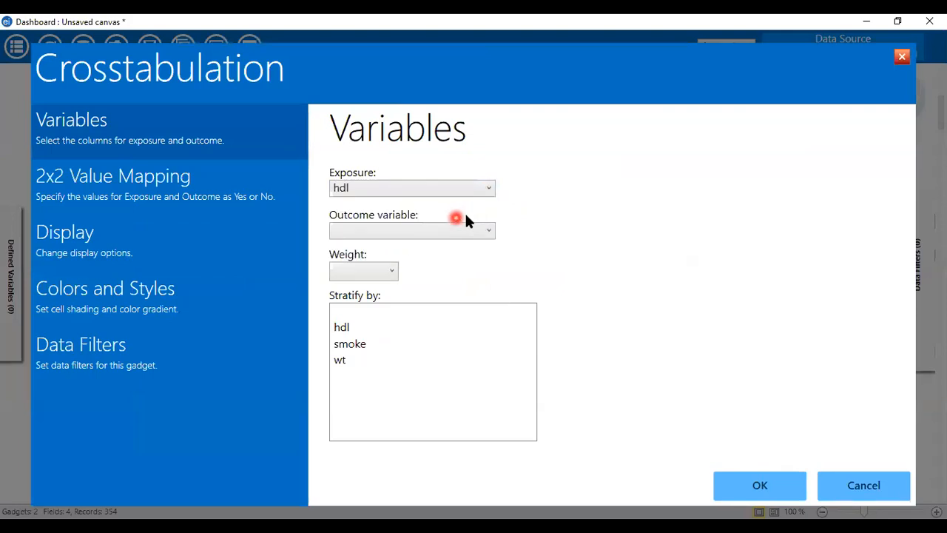
left_click(488, 190)
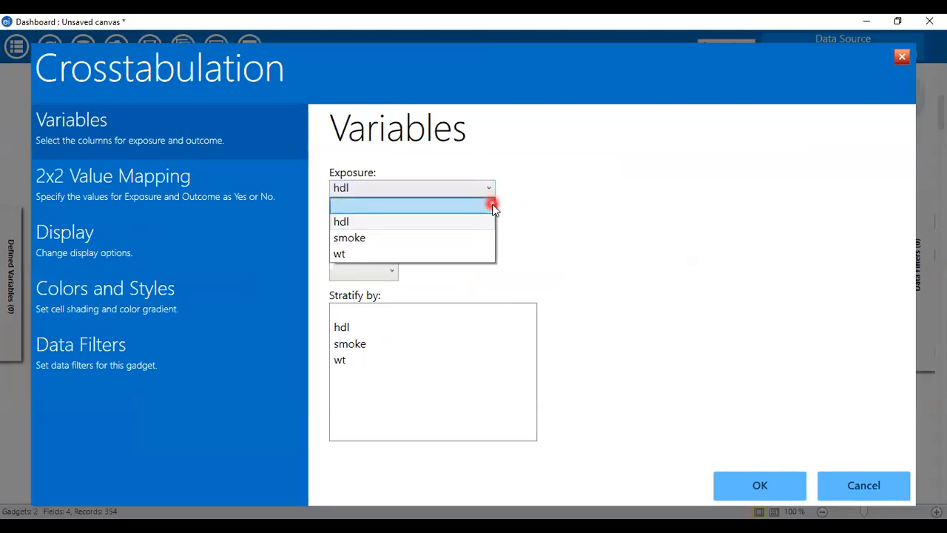
left_click(530, 218)
left_click(485, 187)
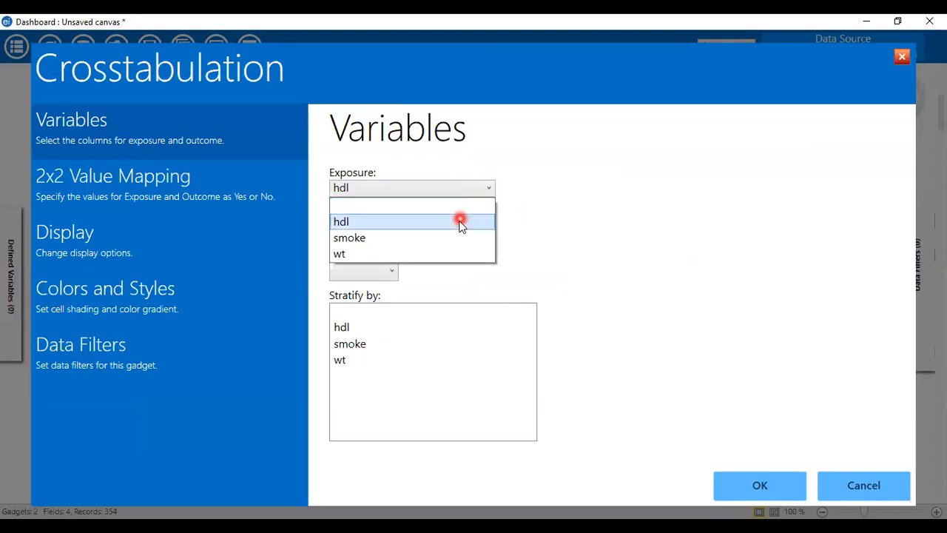
left_click(481, 237)
left_click(489, 232)
left_click(465, 261)
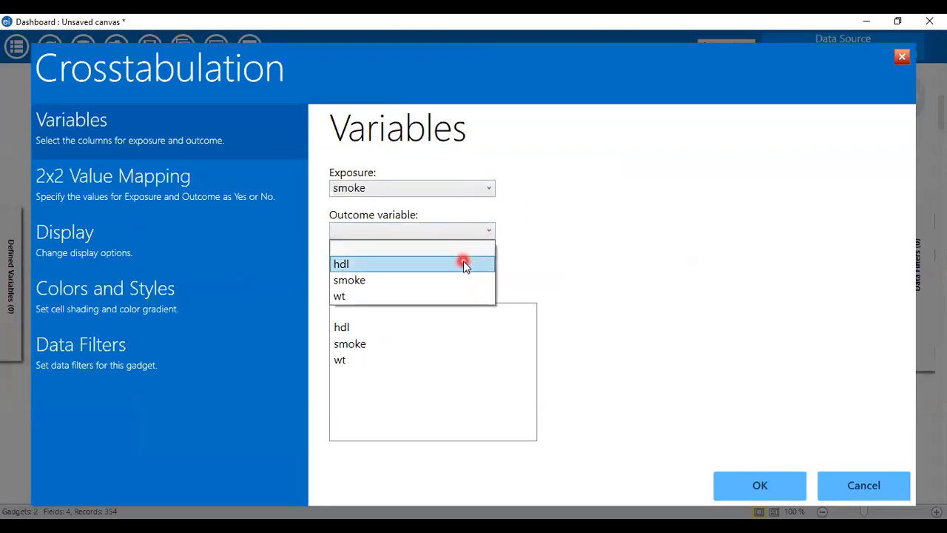
left_click(729, 486)
scroll(492, 412, "down", 2)
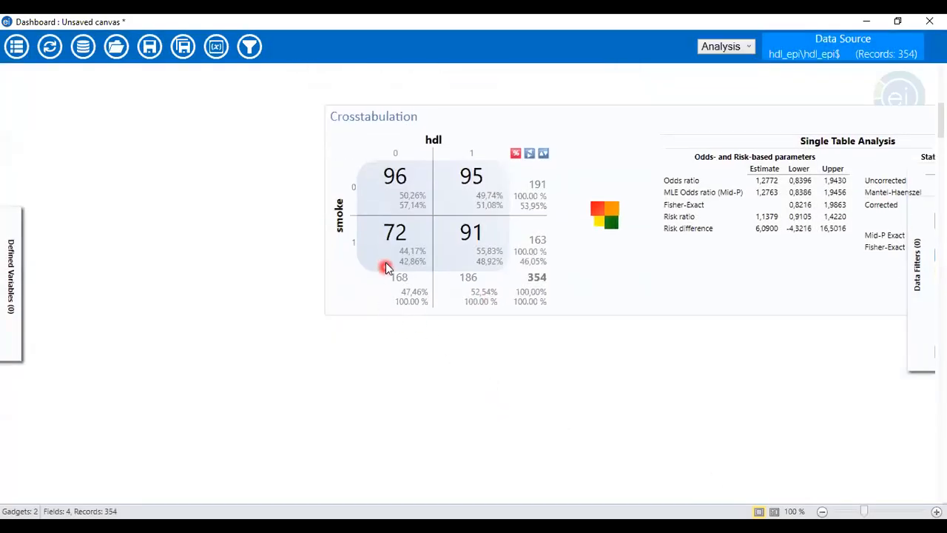
Add a 2 x 2 table with wt as exposure and hdl as outcome, and align it directly beneath the smoke crosstabulation.
right_click(320, 374)
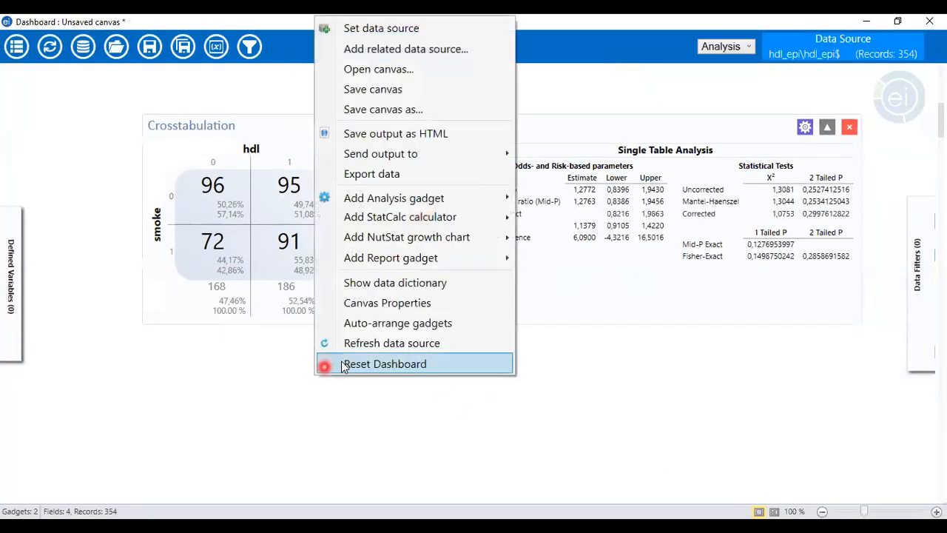
mouse_move(443, 199)
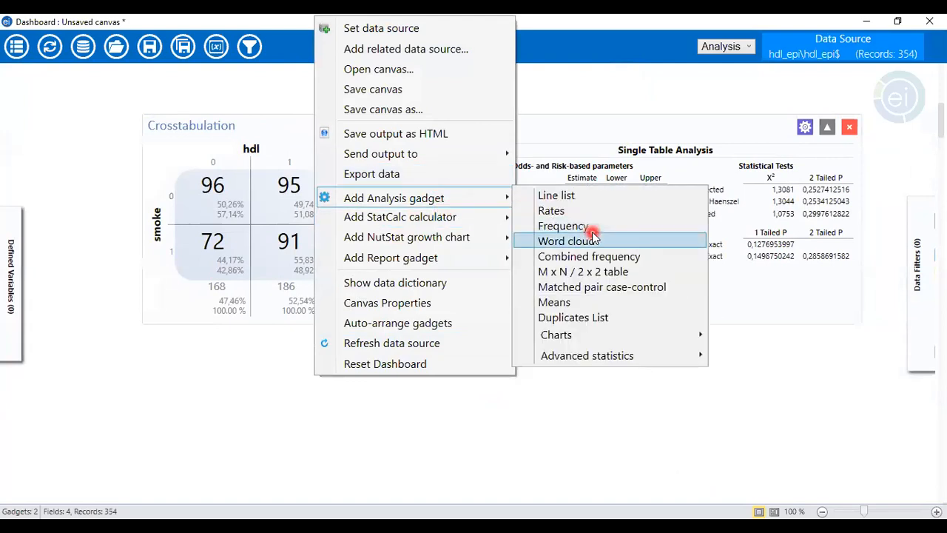
left_click(597, 271)
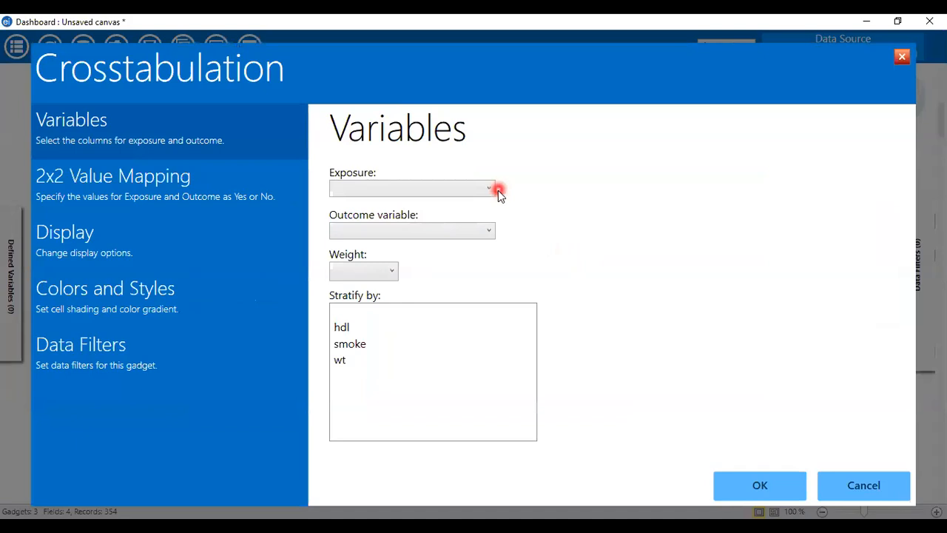
left_click(486, 189)
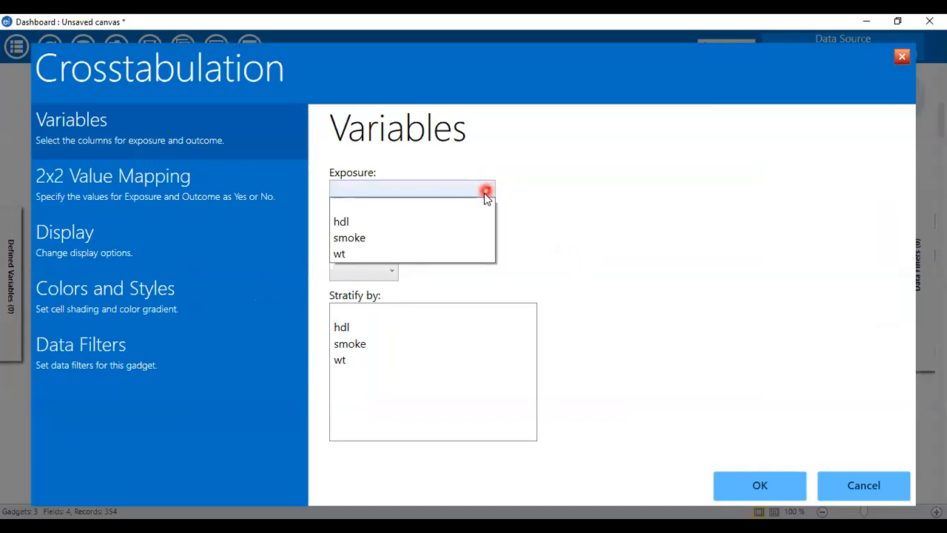
left_click(434, 253)
left_click(488, 233)
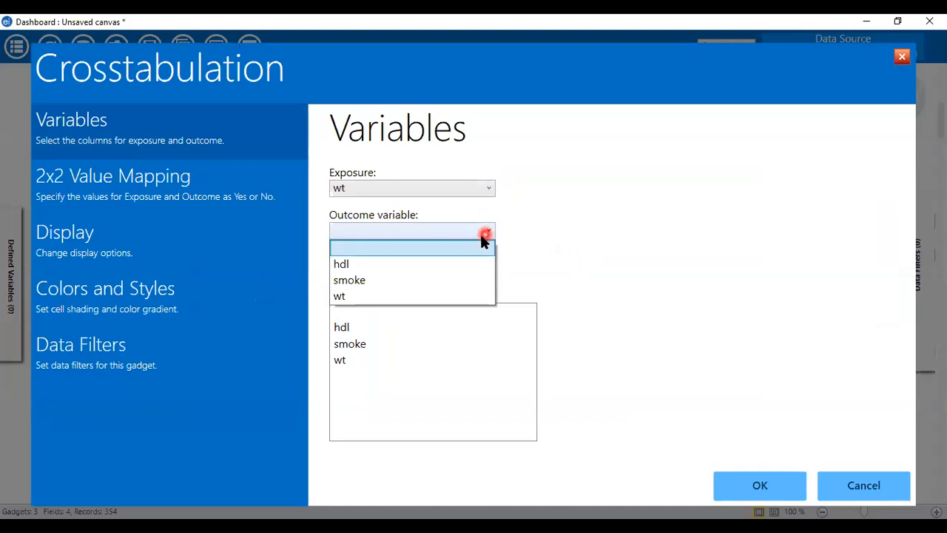
left_click(447, 259)
left_click(729, 488)
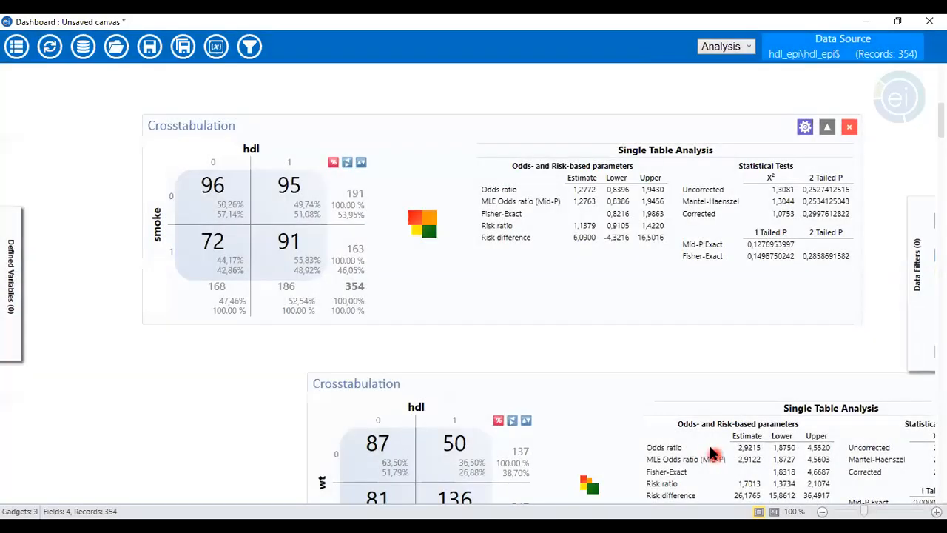
scroll(650, 405, "down", 1)
left_click_drag(649, 406, 489, 379)
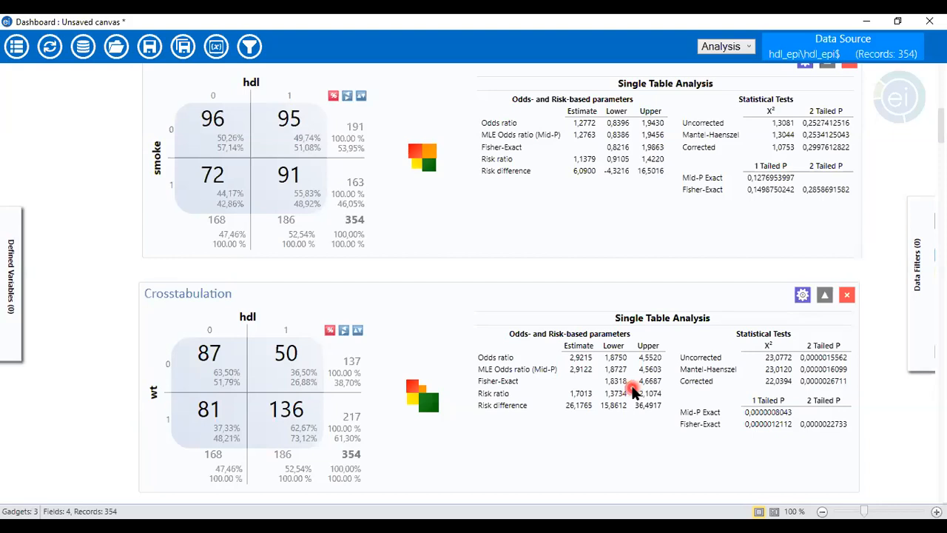
scroll(629, 373, "down", 5)
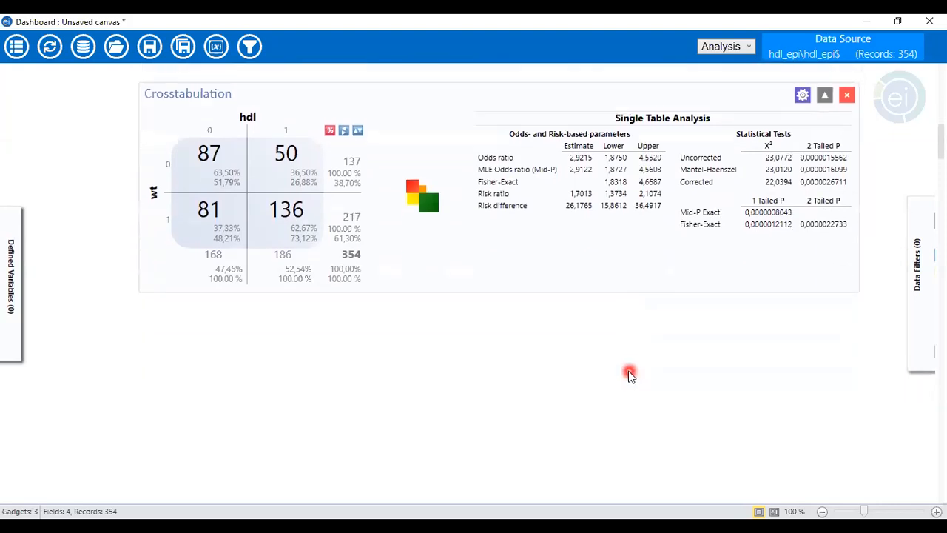
scroll(309, 330, "down", 2)
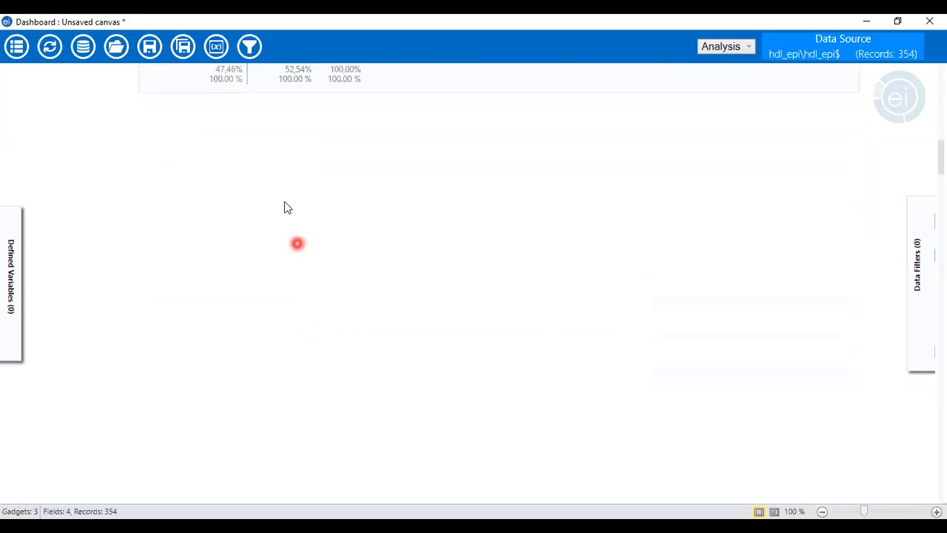
right_click(286, 205)
mouse_move(433, 338)
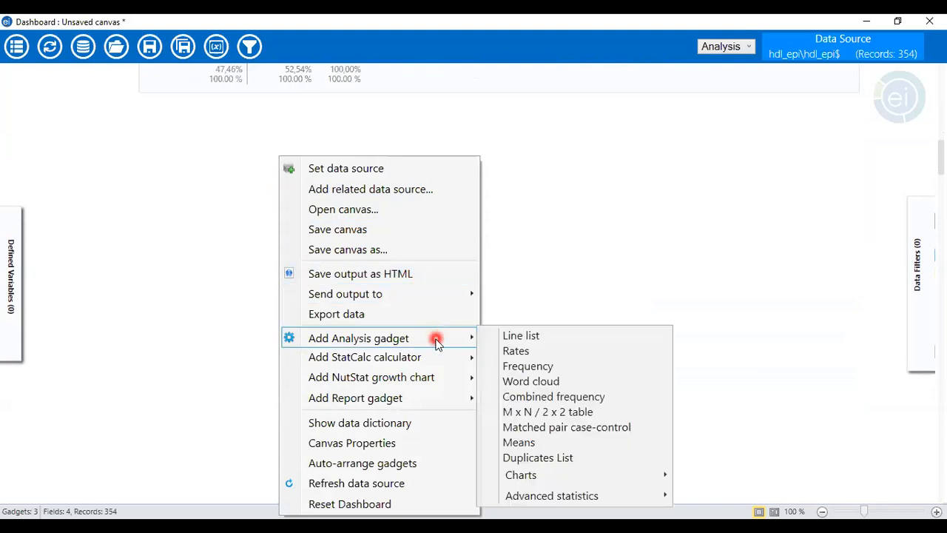
left_click(597, 368)
left_click(858, 481)
Add a 2 x 2 table with smoke as exposure and hdl as outcome, stratified by wt, and align it beneath the existing crosstabulations.
right_click(353, 274)
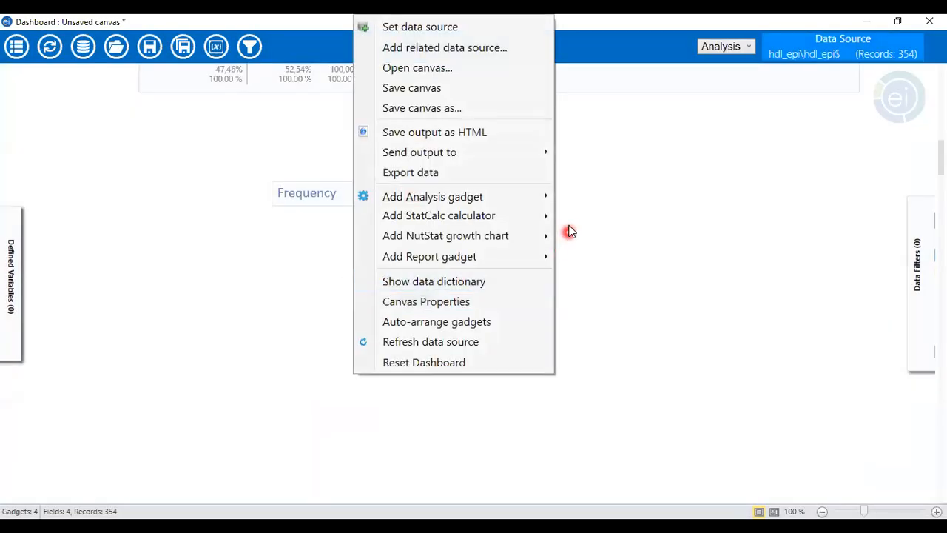
mouse_move(504, 200)
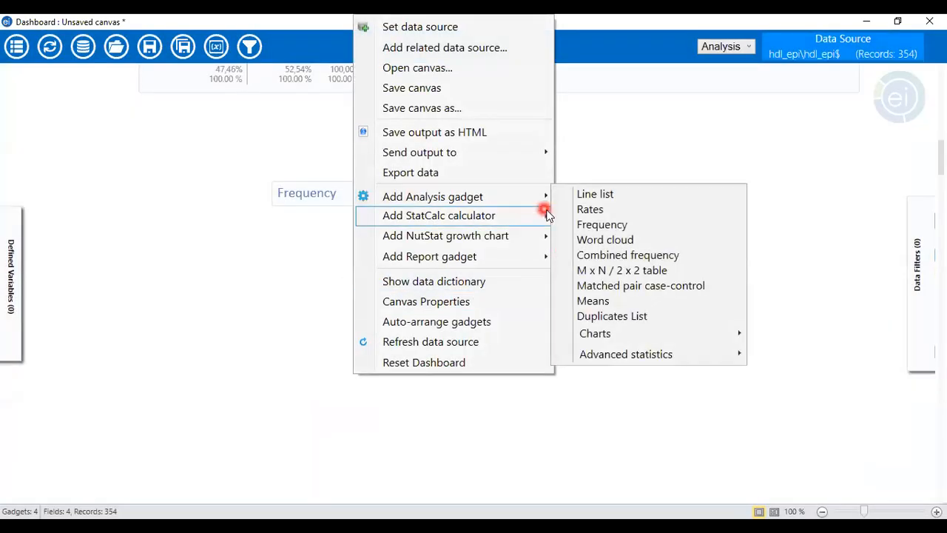
left_click(666, 272)
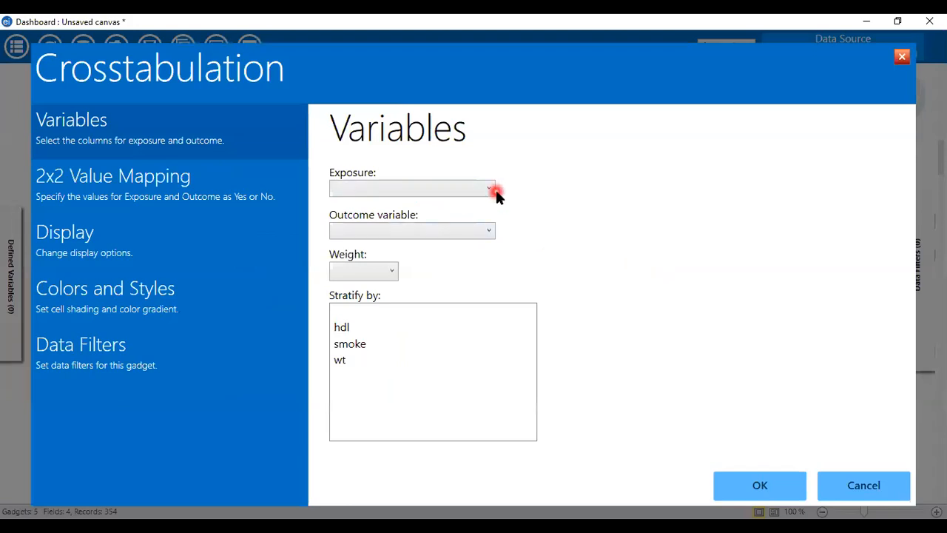
left_click(486, 188)
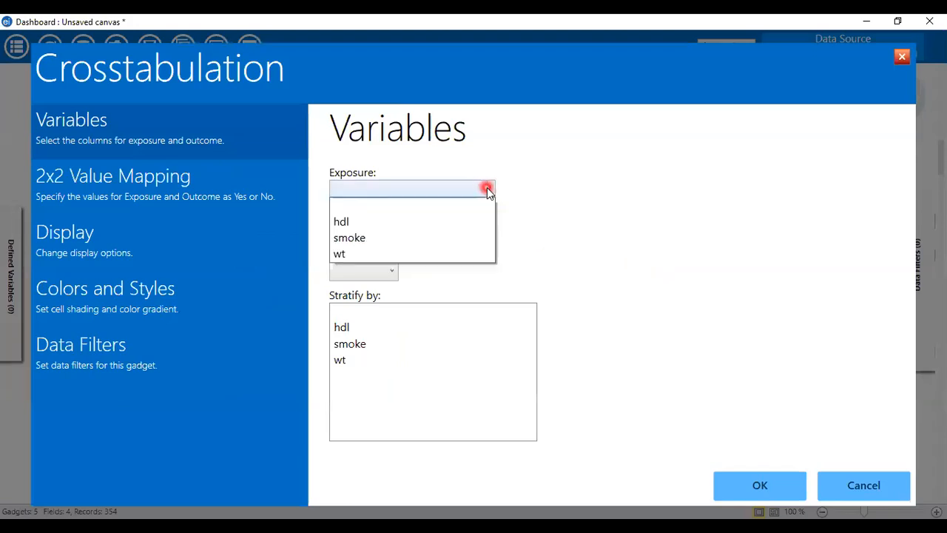
left_click(386, 238)
left_click(488, 231)
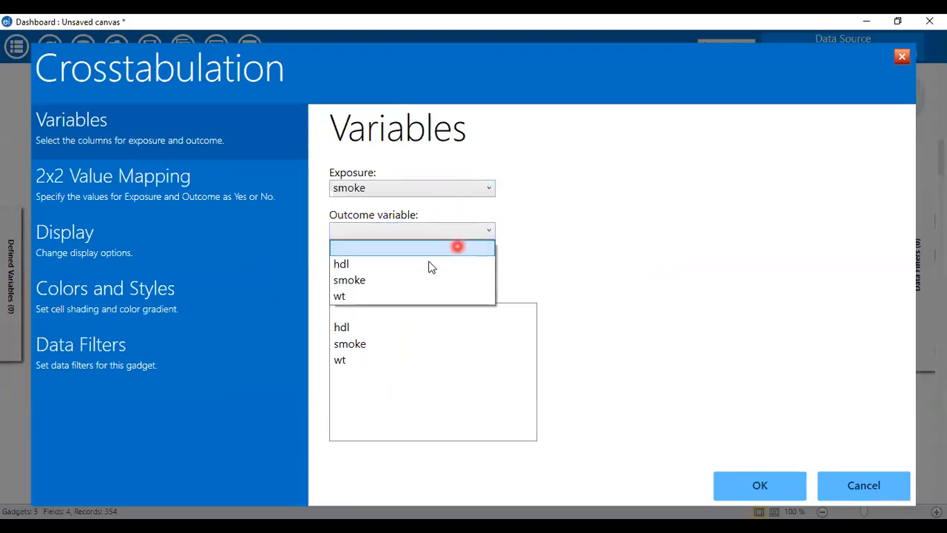
left_click(417, 265)
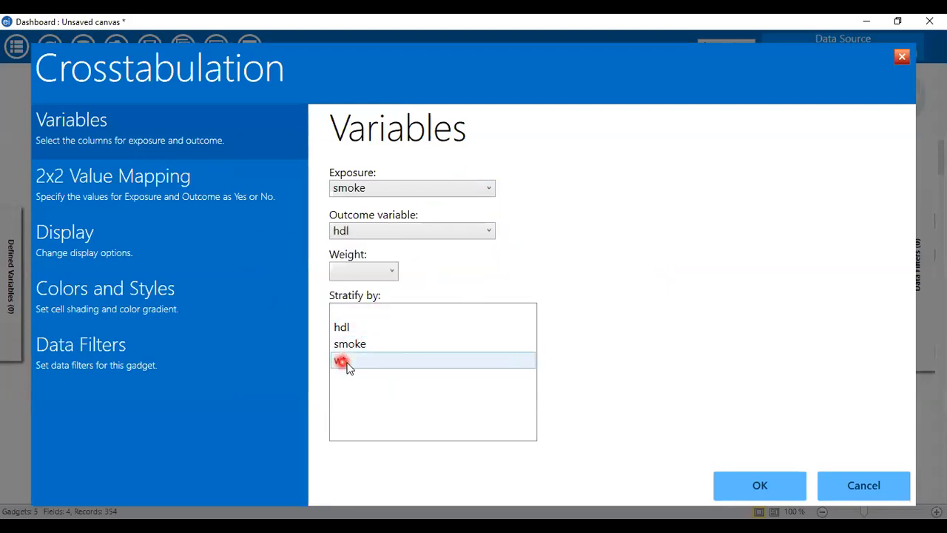
left_click(350, 361)
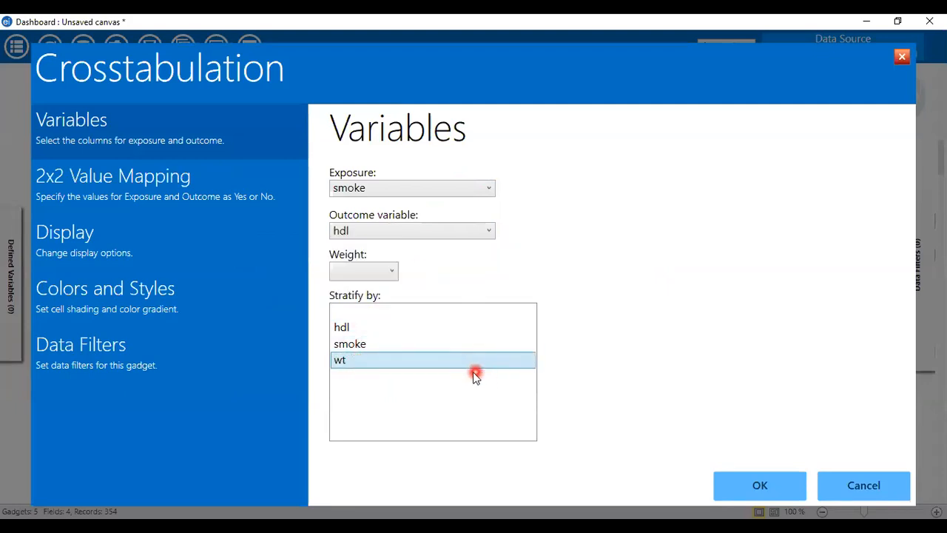
left_click(731, 490)
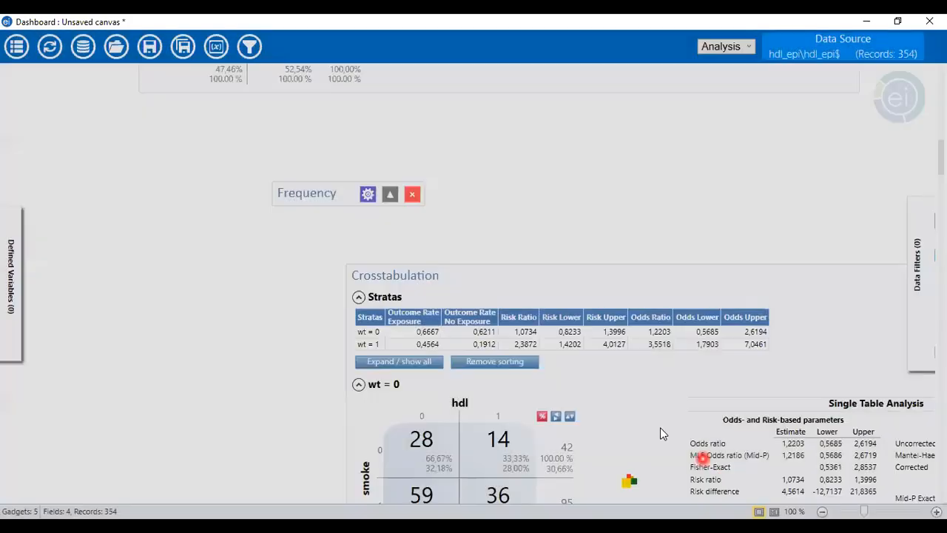
left_click_drag(680, 276, 476, 256)
Examine the wt-stratified crosstabulation of smoke and hdl, from the strata tables down to the summary results and homogeneity tests.
scroll(525, 303, "down", 3)
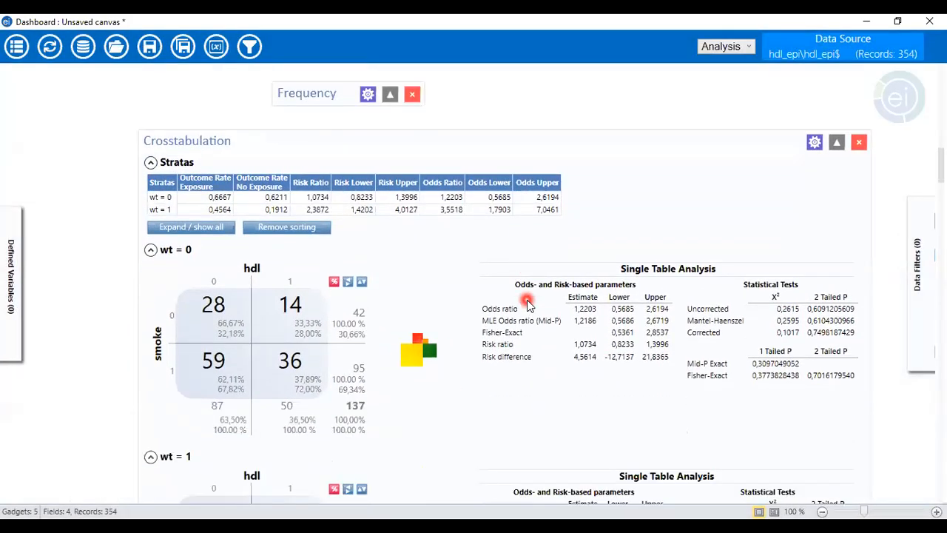
scroll(236, 287, "down", 2)
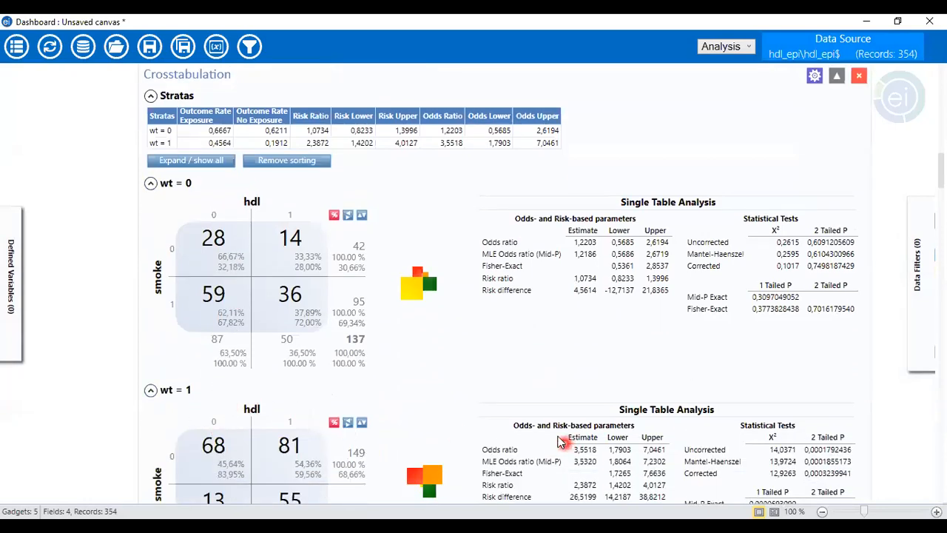
scroll(489, 400, "down", 1)
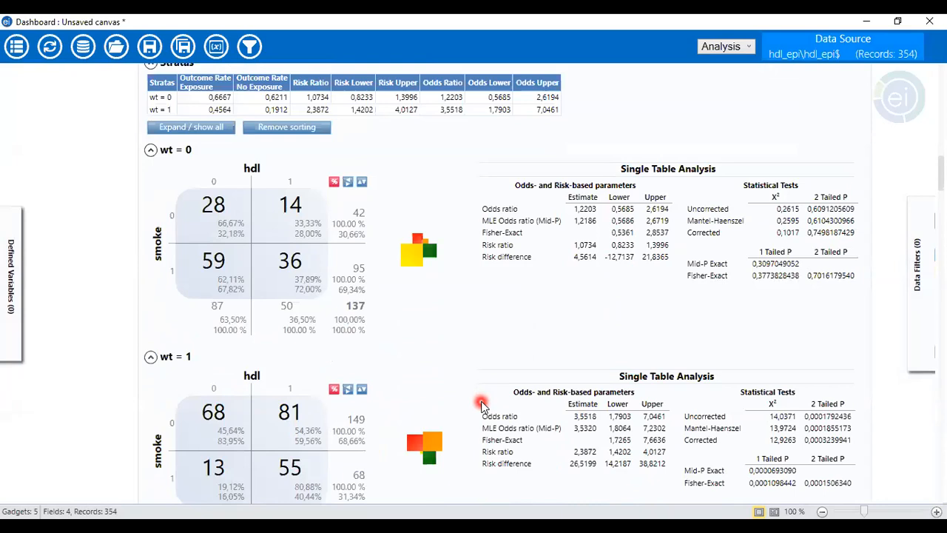
scroll(480, 406, "up", 8)
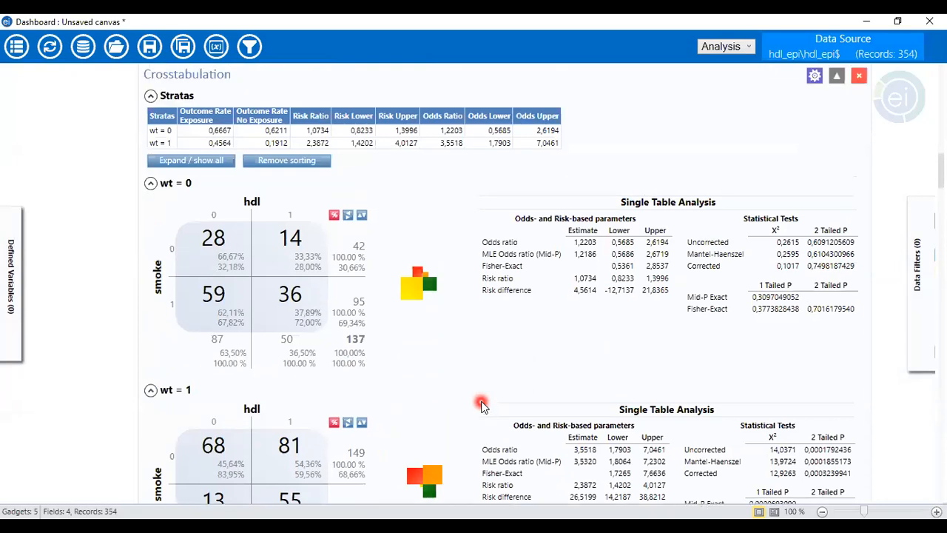
scroll(481, 407, "up", 5)
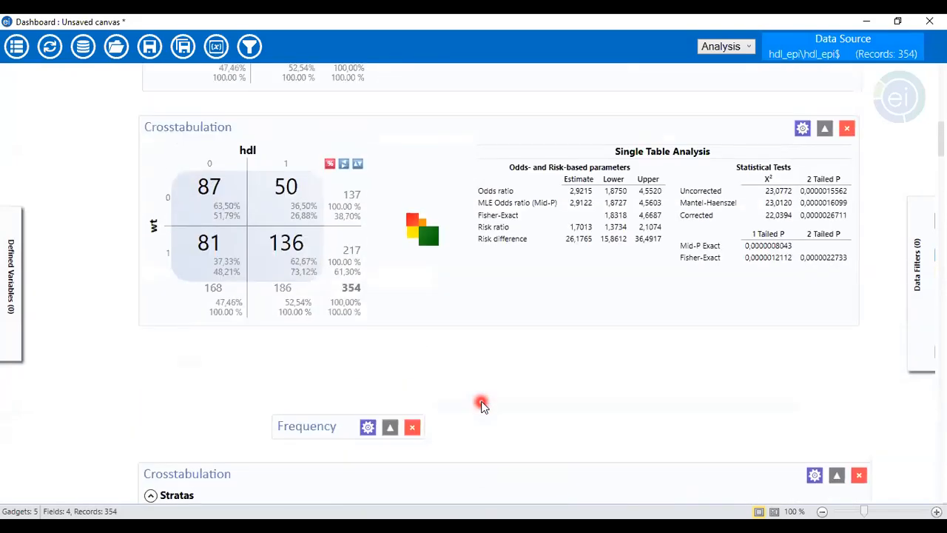
scroll(481, 407, "down", 12)
scroll(482, 405, "down", 4)
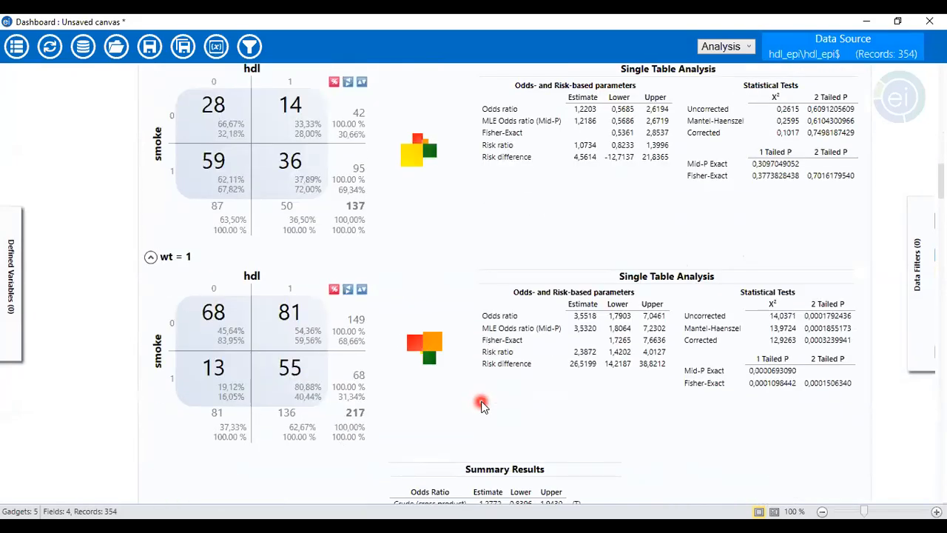
scroll(481, 406, "down", 15)
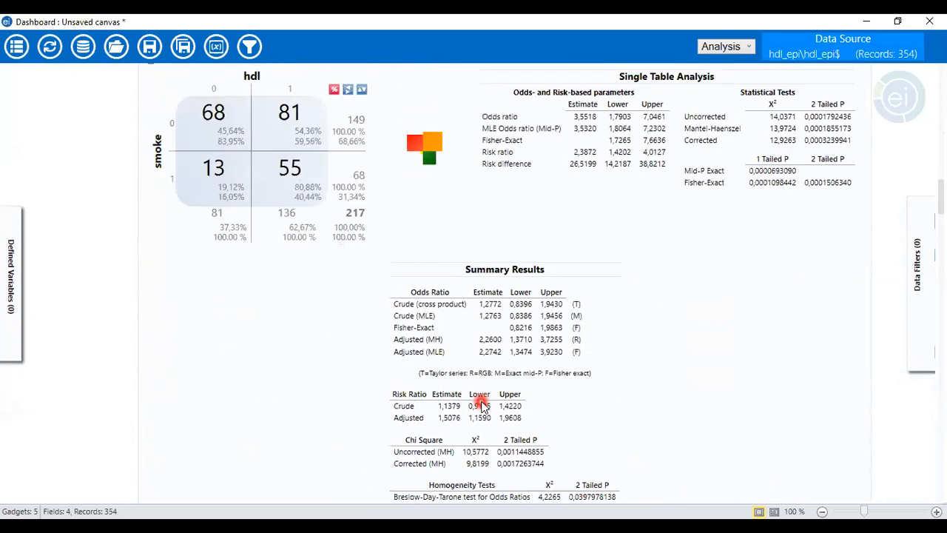
scroll(481, 405, "down", 1)
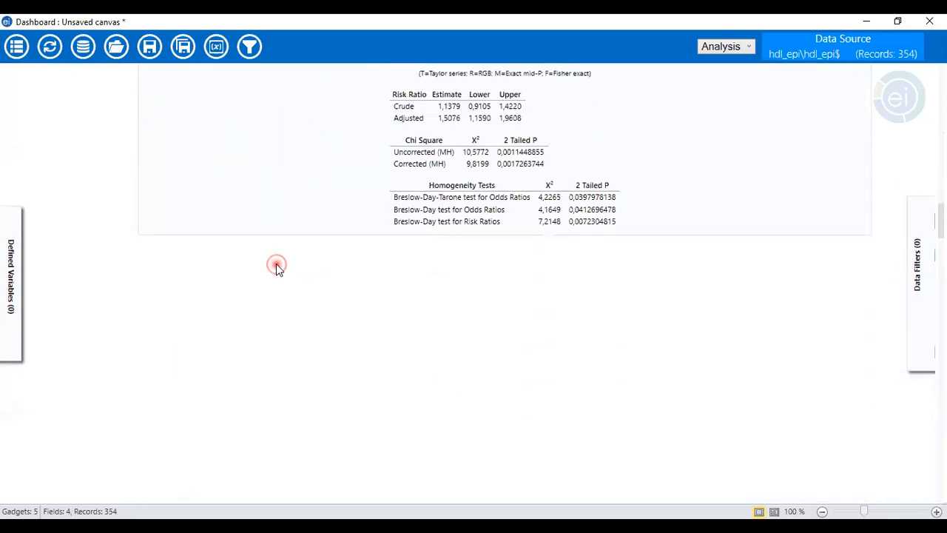
right_click(276, 268)
mouse_move(440, 338)
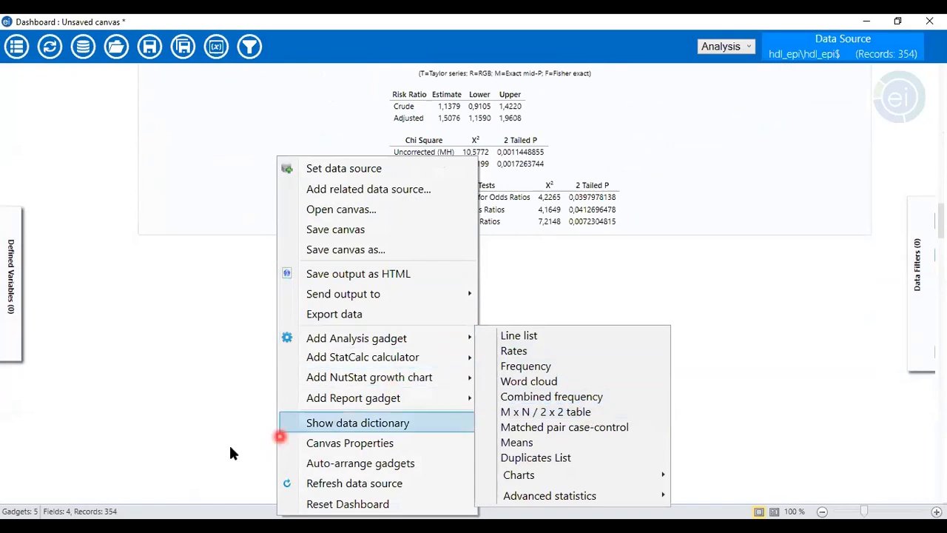
left_click(108, 437)
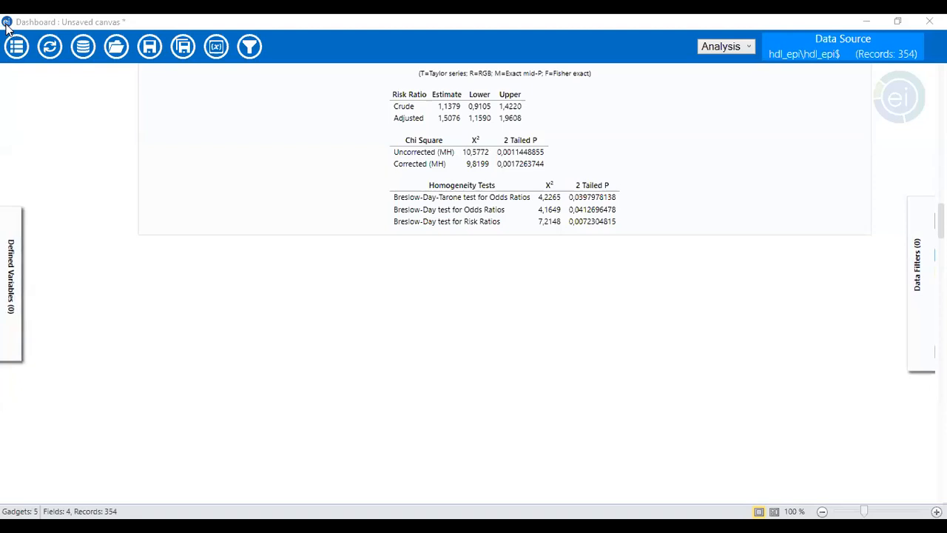
left_click(547, 316)
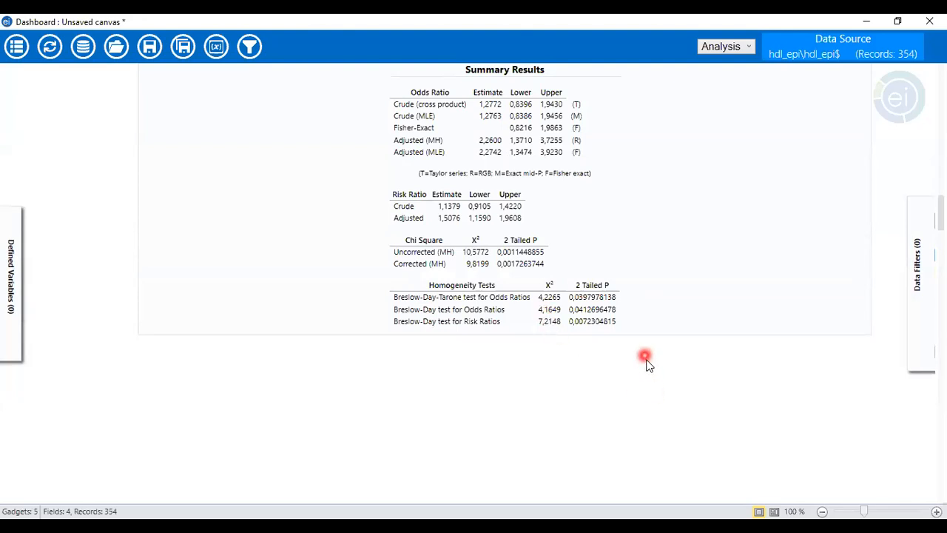
Add a 2 x 2 table below the wt-stratified results with wt as exposure and hdl as outcome variable, stratified by smoke.
scroll(647, 378, "up", 3)
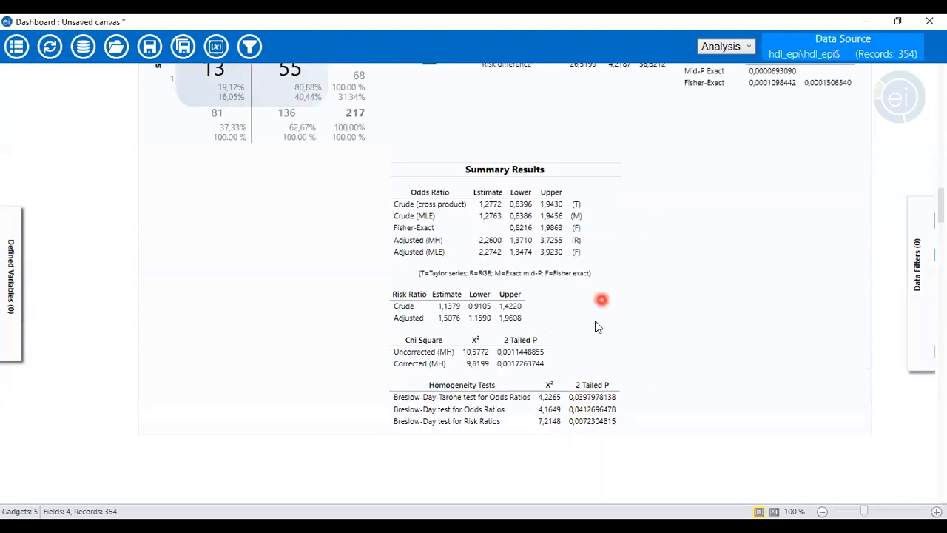
scroll(595, 326, "up", 10)
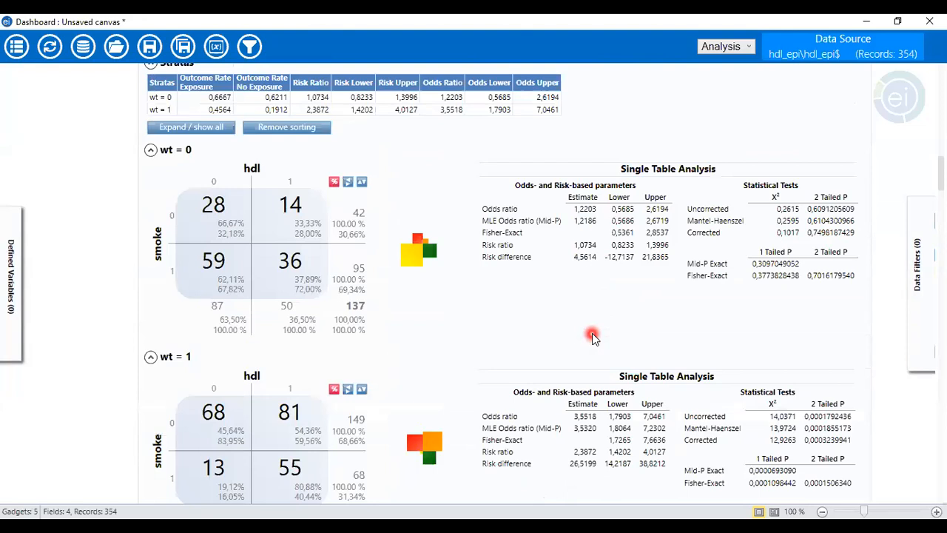
scroll(592, 336, "down", 15)
right_click(271, 273)
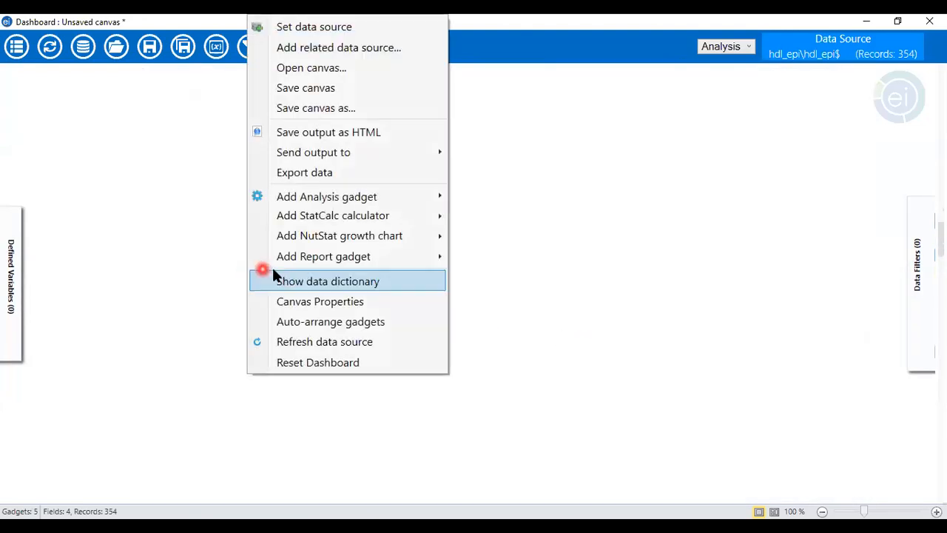
mouse_move(393, 200)
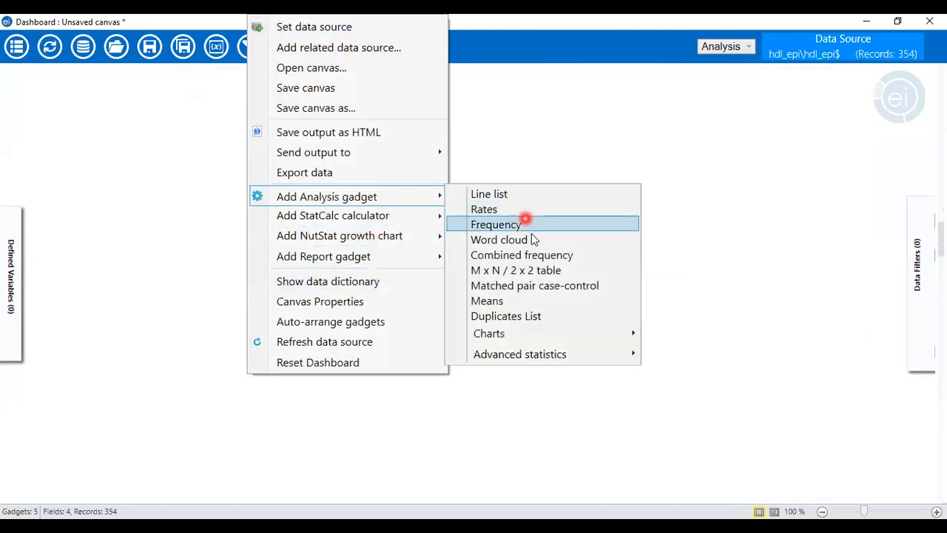
left_click(543, 271)
left_click(492, 190)
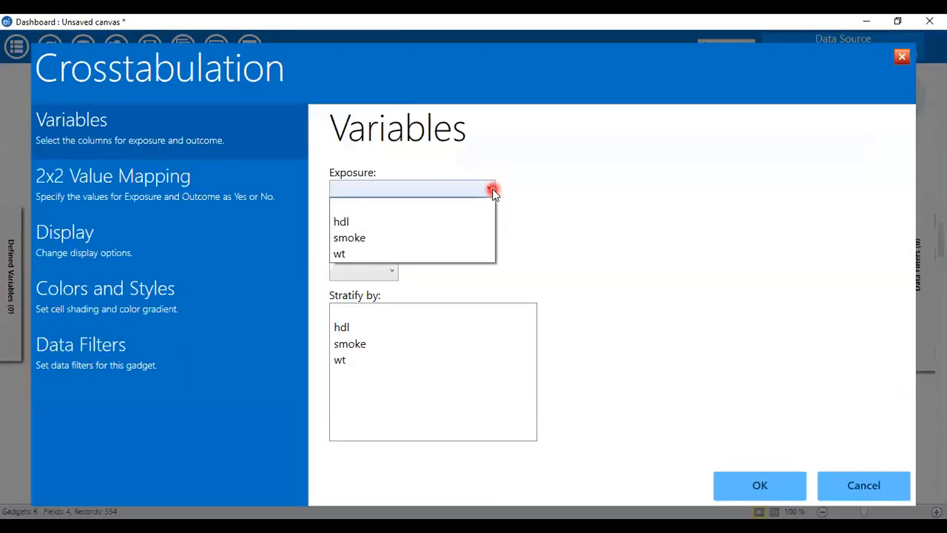
left_click(448, 253)
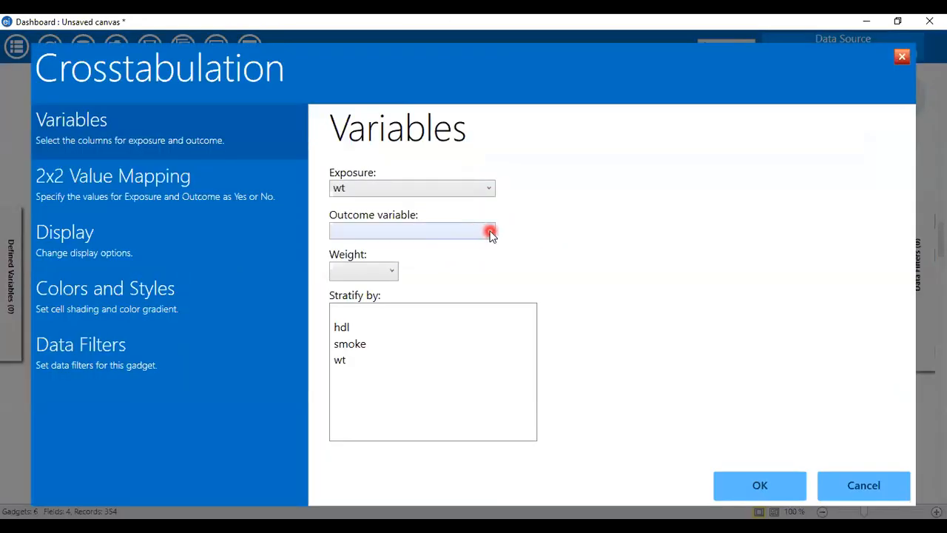
left_click(492, 234)
left_click(450, 263)
left_click(377, 346)
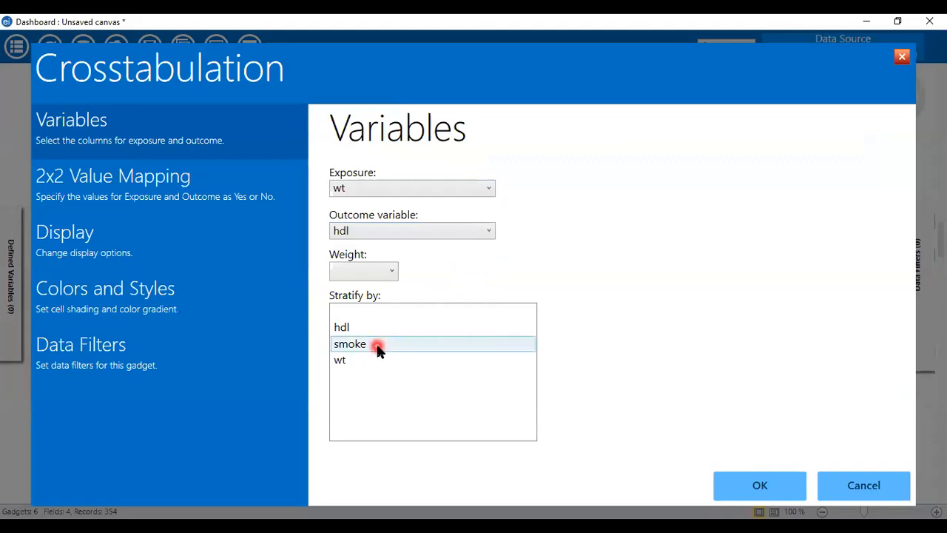
left_click(736, 485)
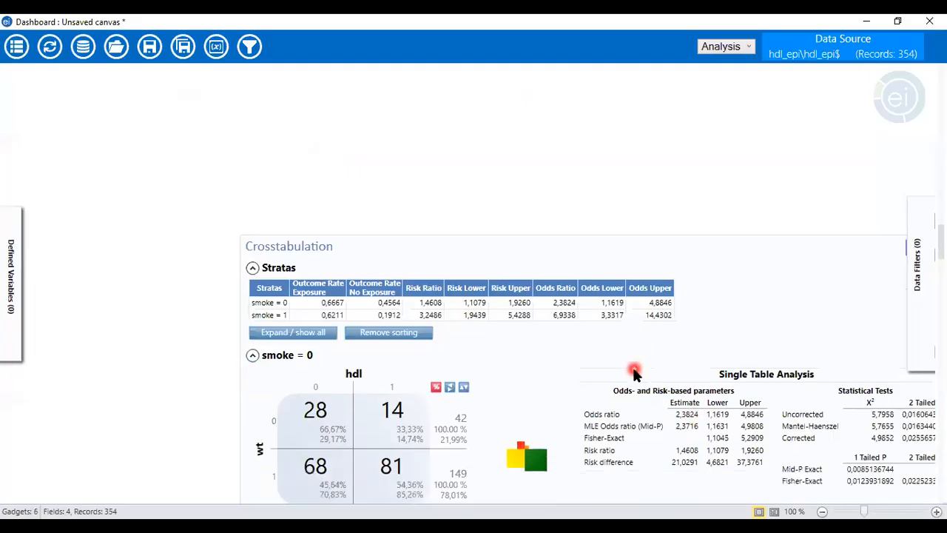
Compare the stratified crosstabulation results with the crude smoke by hdl and wt by hdl tables, checking their odds and risk ratios.
scroll(634, 372, "down", 3)
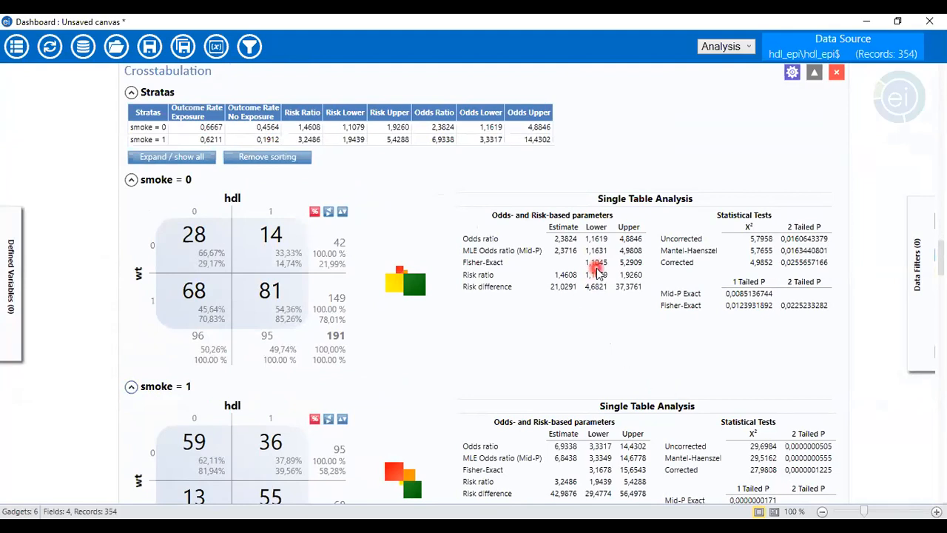
scroll(610, 278, "up", 5)
scroll(610, 282, "up", 10)
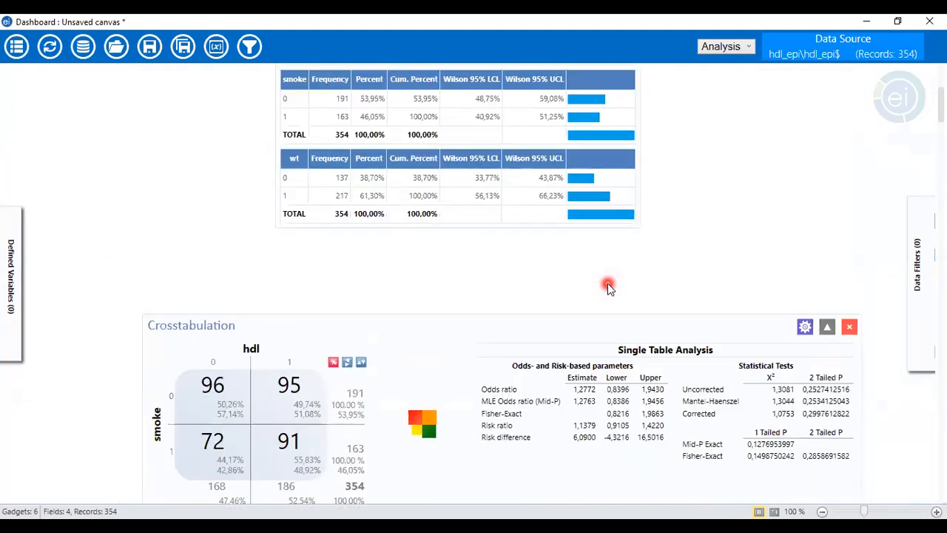
scroll(609, 284, "down", 3)
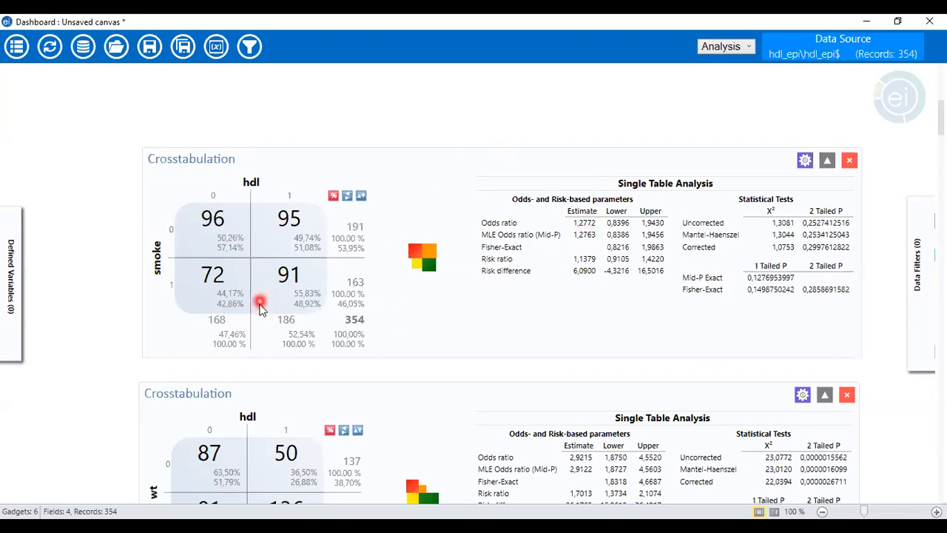
scroll(317, 321, "down", 5)
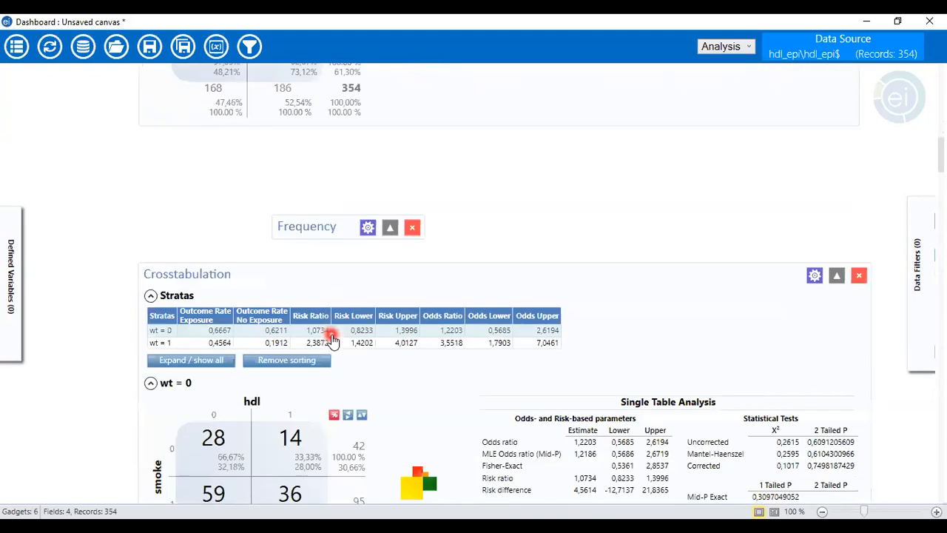
scroll(332, 338, "down", 3)
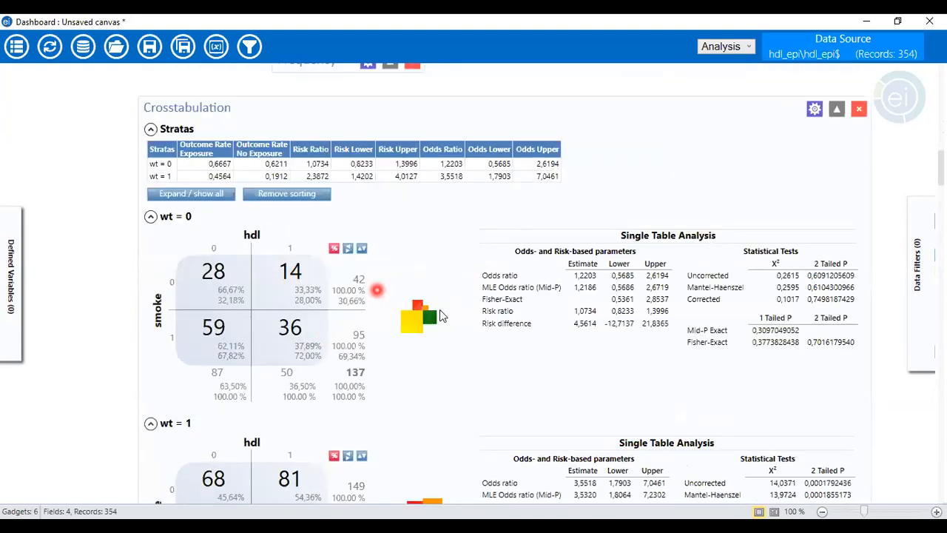
scroll(439, 309, "down", 1)
scroll(443, 251, "down", 1)
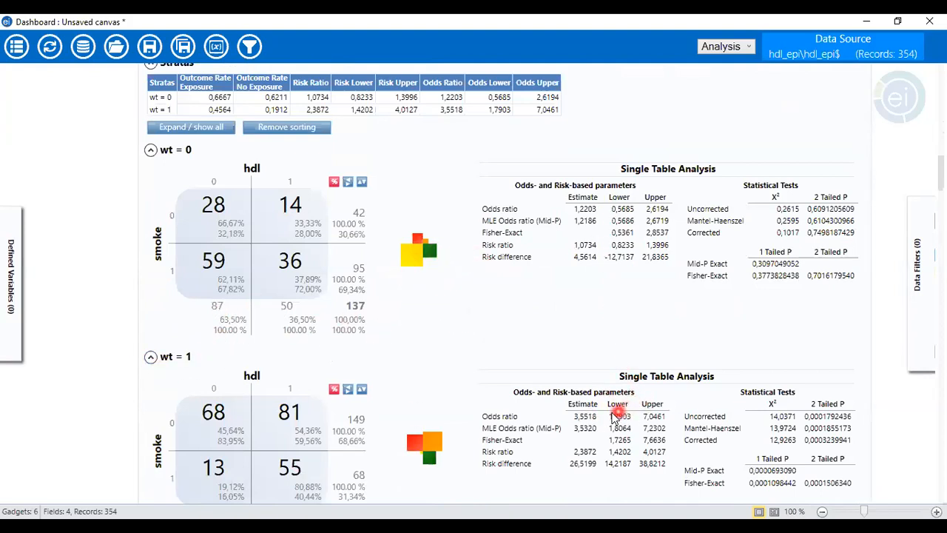
scroll(470, 348, "up", 2)
scroll(476, 347, "up", 6)
scroll(483, 345, "down", 5)
scroll(482, 344, "up", 17)
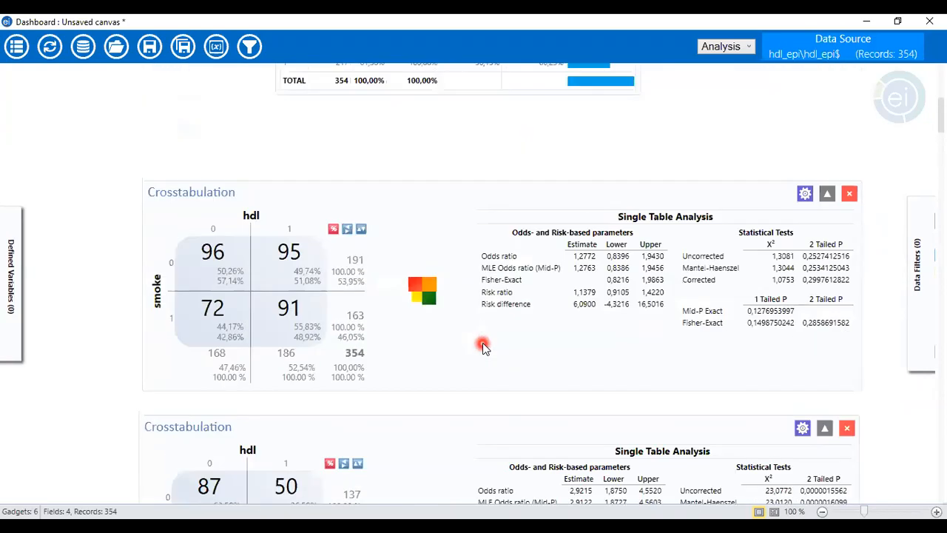
scroll(483, 345, "up", 1)
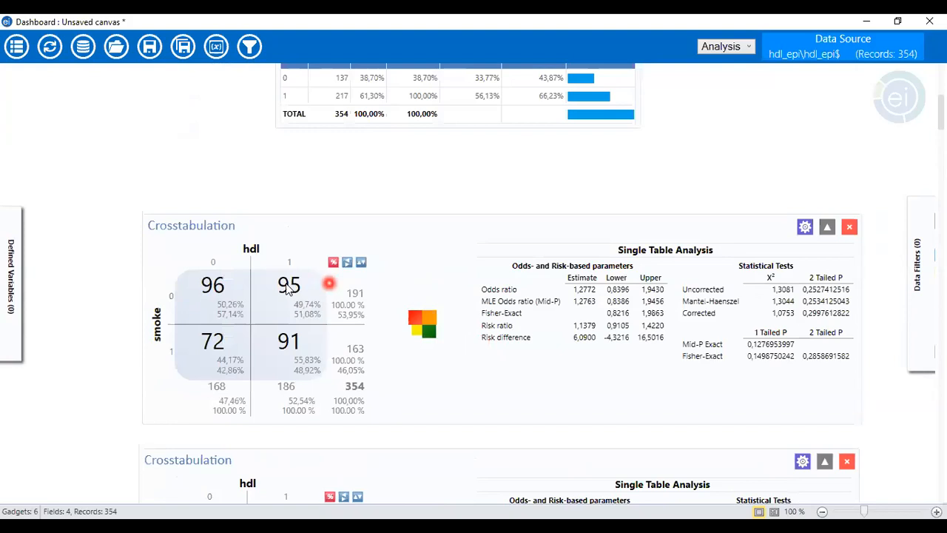
Compare the crude smoke by hdl and wt by hdl tables with the wt-stratified results for wt = 0 and wt = 1.
scroll(399, 328, "down", 3)
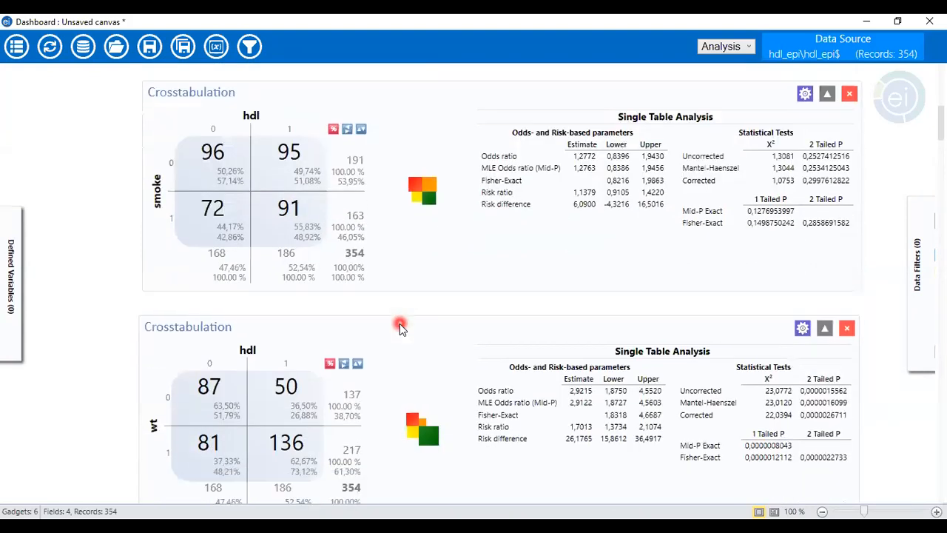
scroll(399, 329, "down", 10)
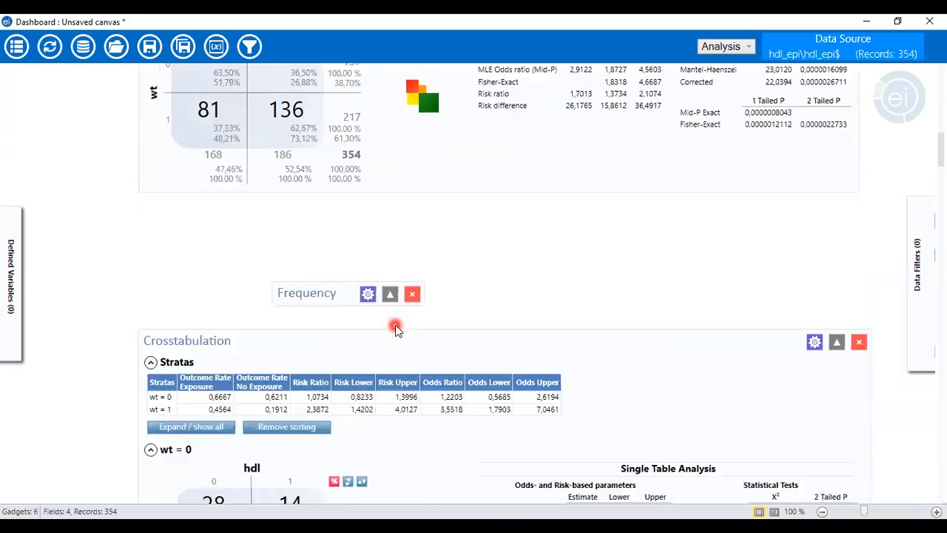
scroll(395, 329, "down", 6)
scroll(397, 331, "up", 5)
scroll(397, 330, "down", 4)
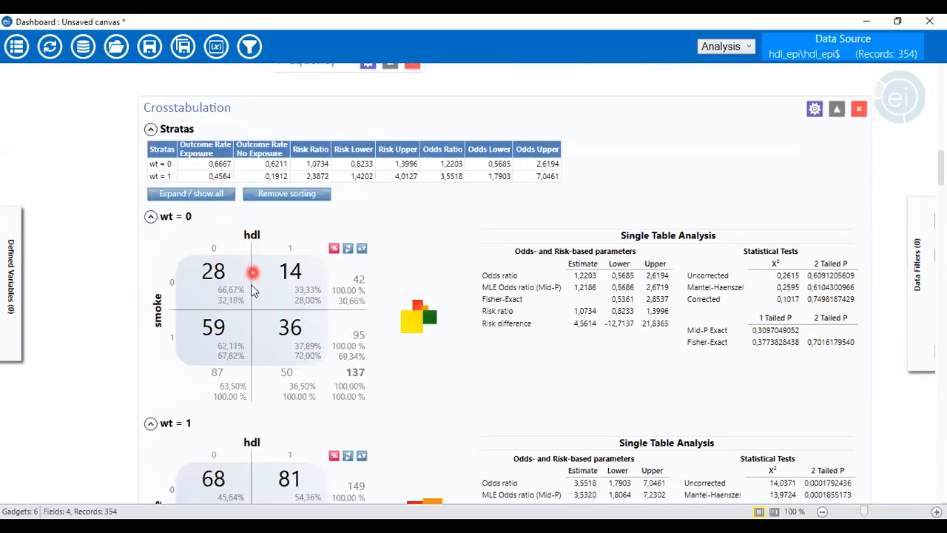
scroll(682, 394, "down", 1)
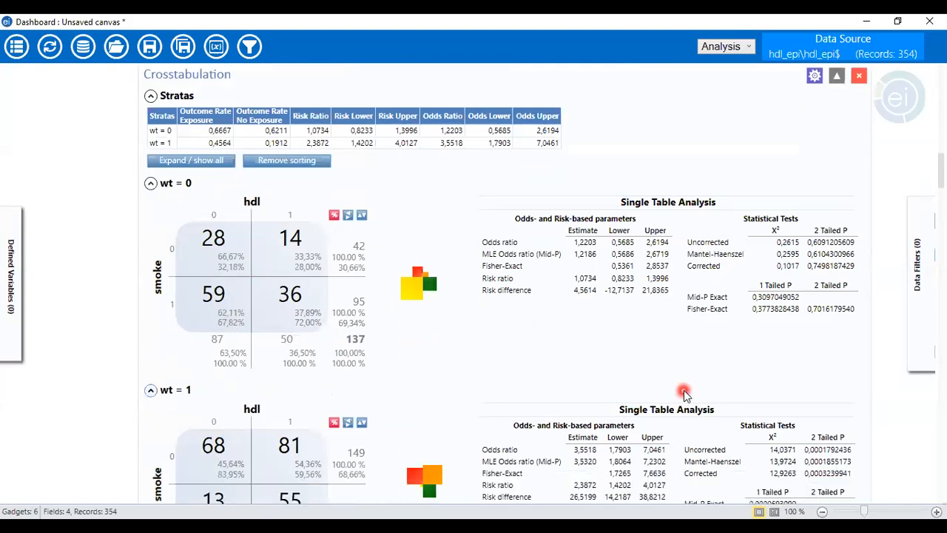
scroll(685, 395, "down", 1)
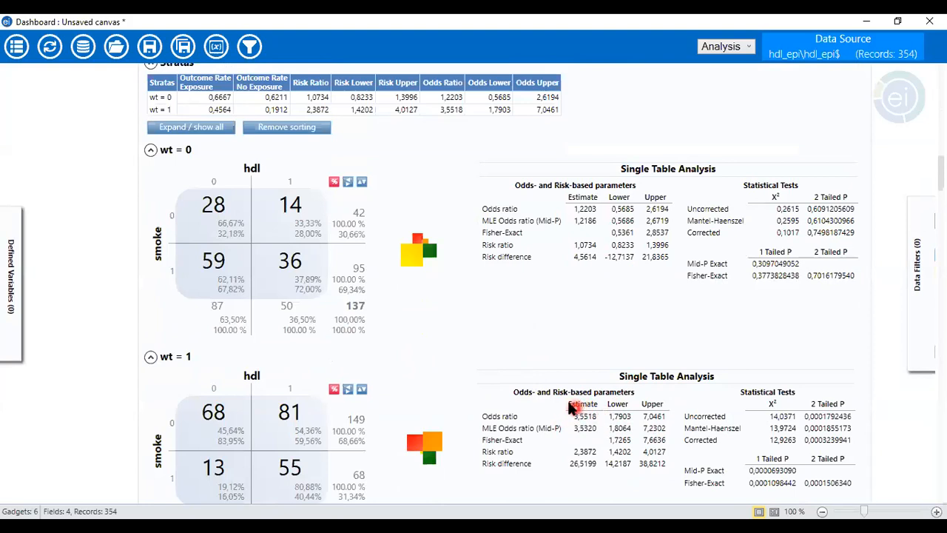
Examine the wt by hdl tables for smoke = 0 and smoke = 1, comparing odds and risk ratios down to the summary results.
scroll(572, 409, "down", 15)
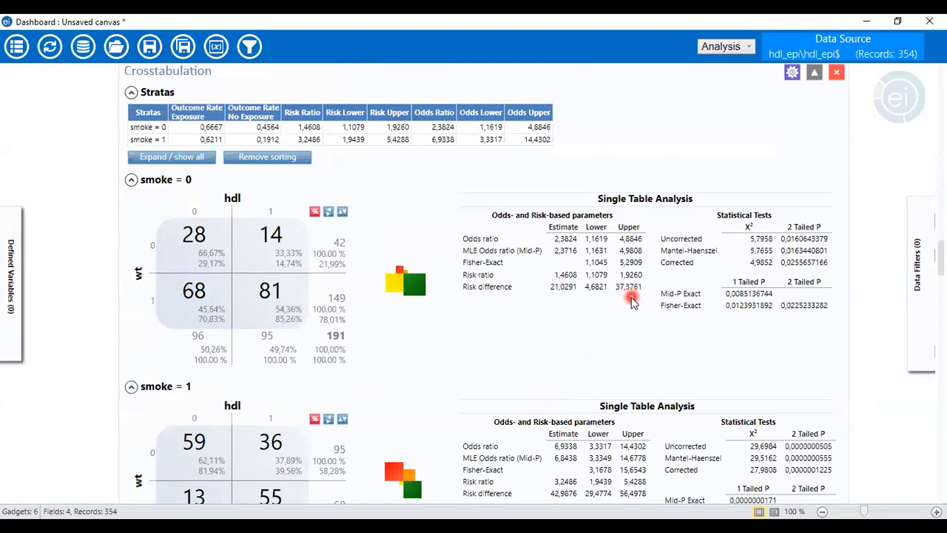
scroll(630, 299, "down", 2)
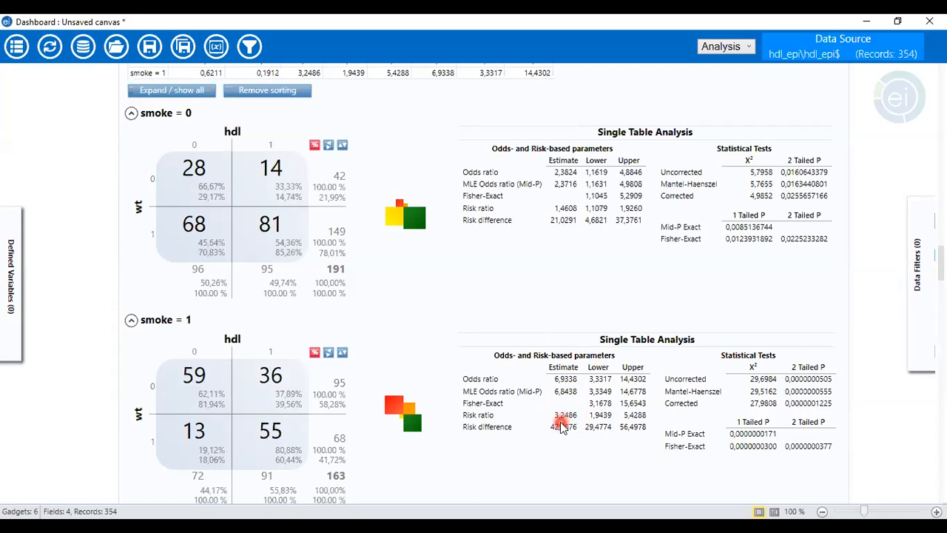
scroll(560, 355, "down", 2)
scroll(555, 363, "up", 2)
scroll(551, 368, "up", 3)
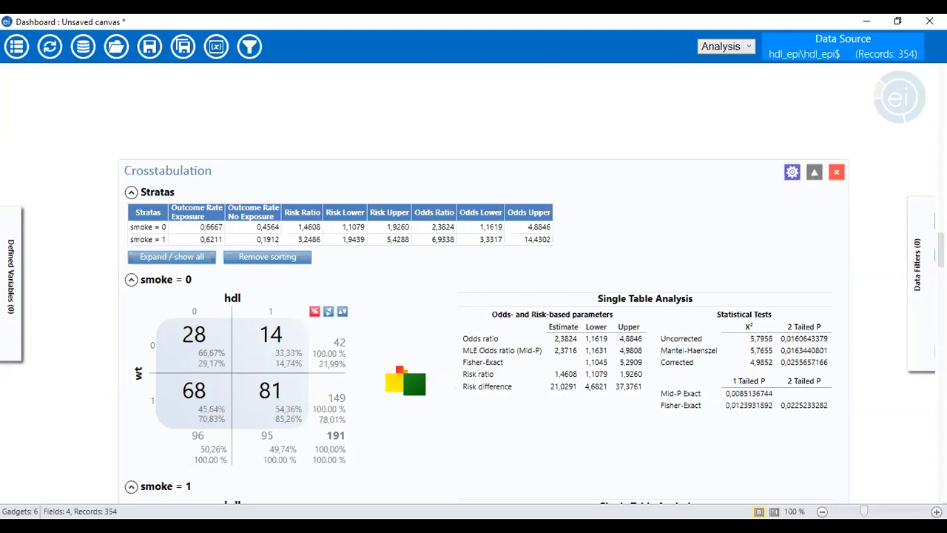
scroll(412, 364, "down", 15)
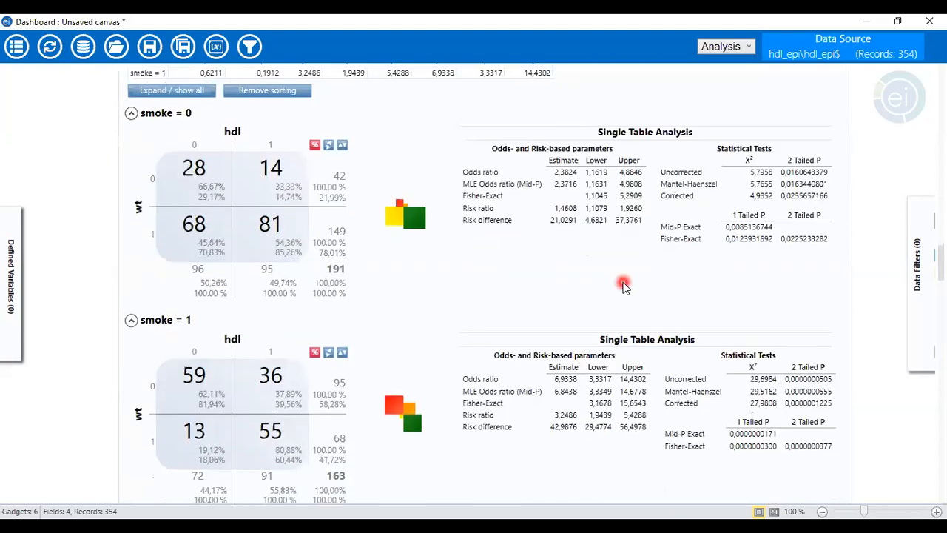
Add a StatCalc Tables (2 x 2 x n) calculator to the canvas and place it just below the wt-stratified summary results.
right_click(230, 237)
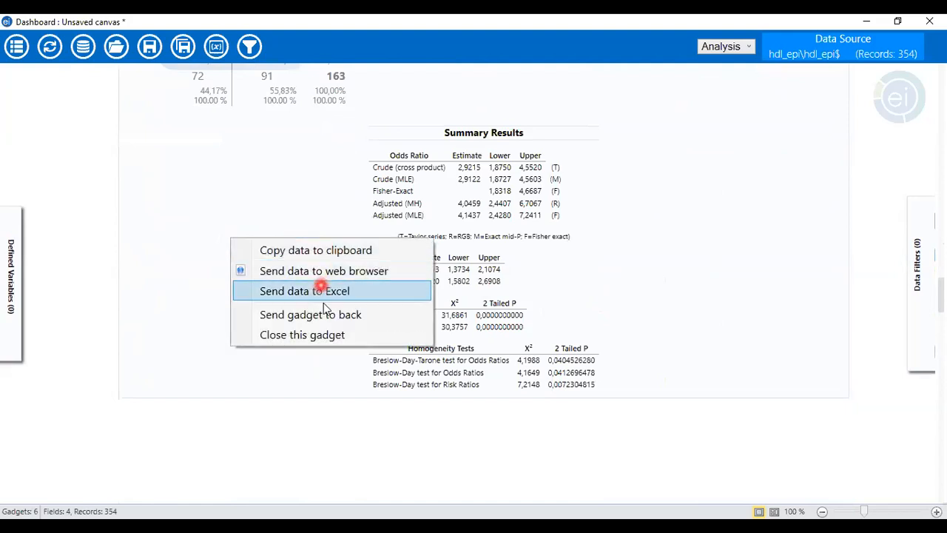
left_click(670, 268)
scroll(708, 359, "up", 10)
scroll(707, 366, "down", 10)
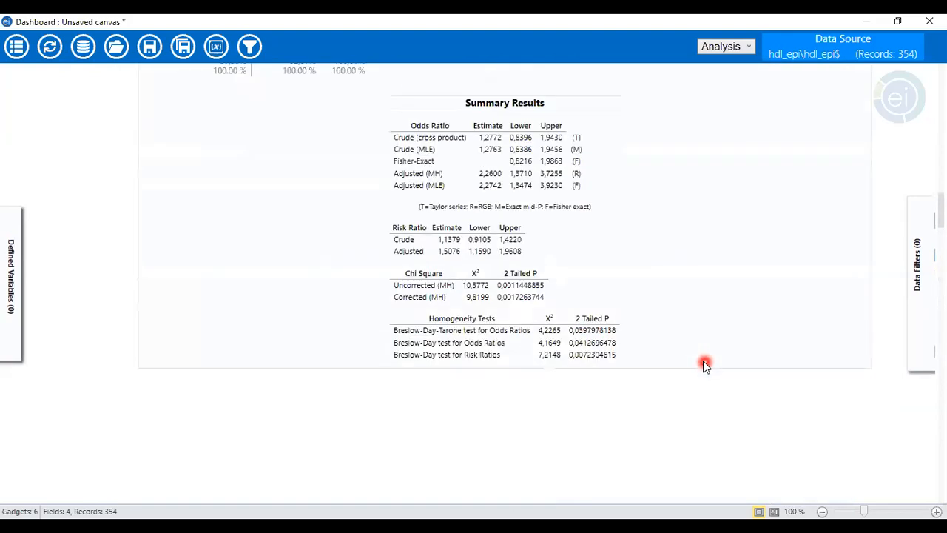
scroll(473, 325, "down", 3)
right_click(429, 292)
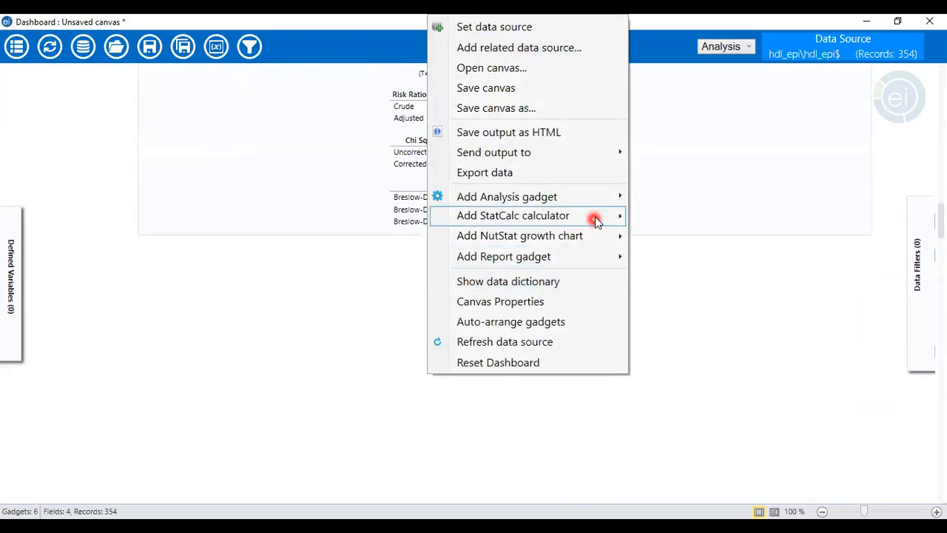
mouse_move(598, 222)
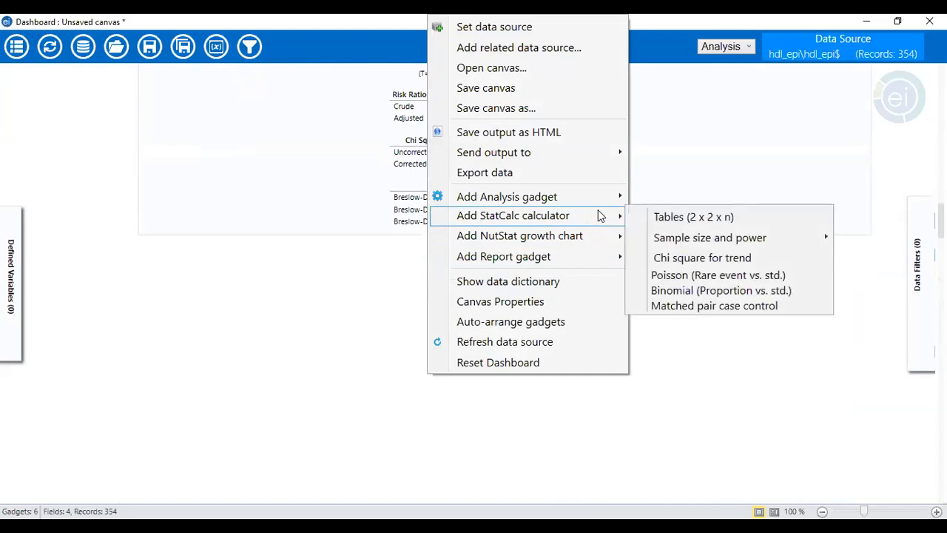
mouse_move(599, 203)
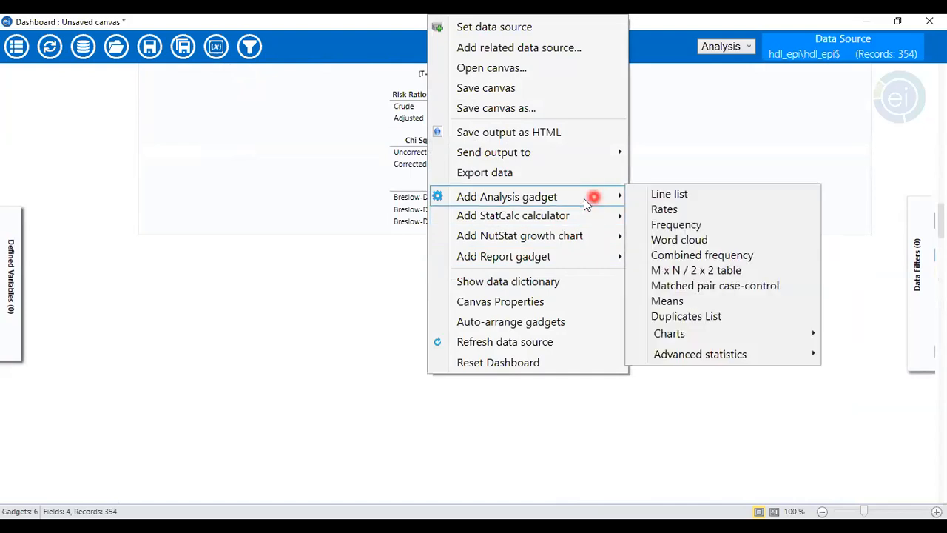
mouse_move(535, 216)
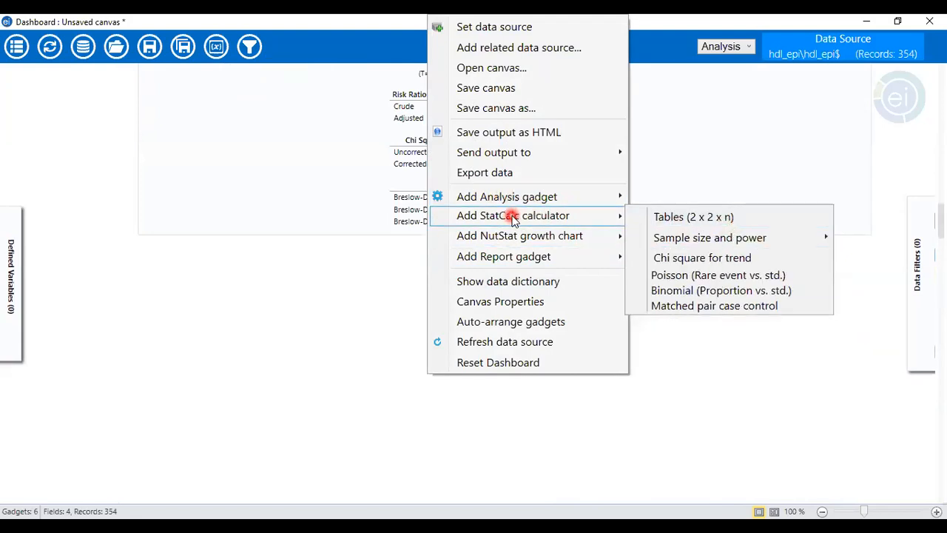
left_click(700, 218)
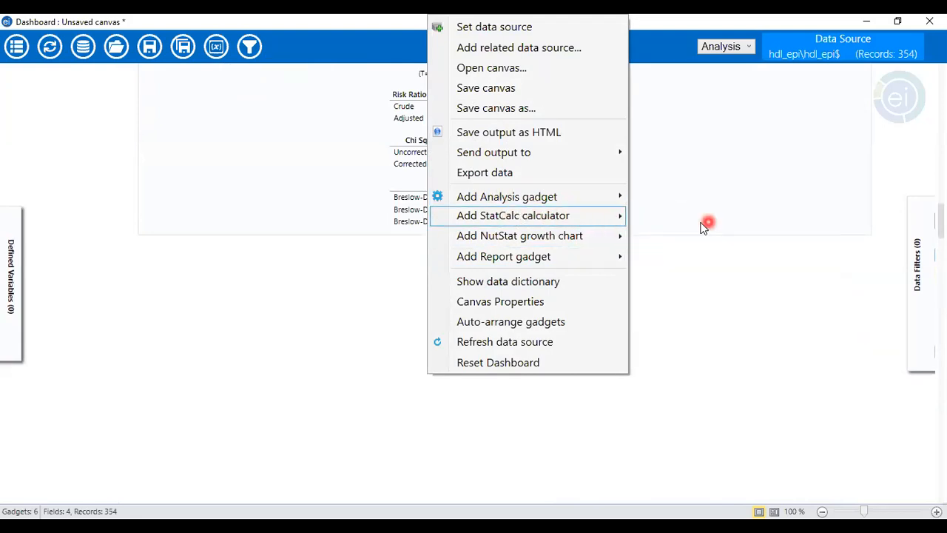
left_click_drag(774, 192, 482, 178)
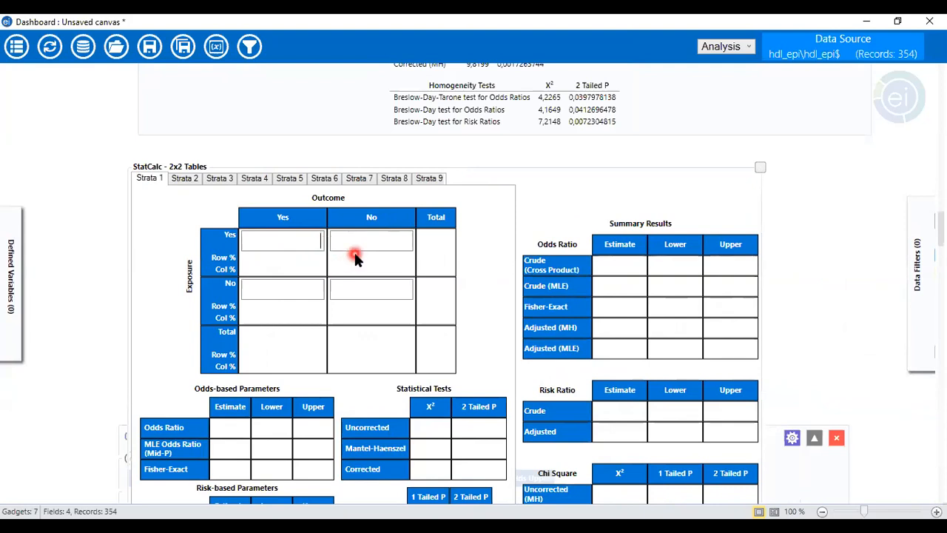
Fill Strata 1 with 12 and 13 for exposed and 14 and 57 for unexposed, then check the odds- and risk-based parameters.
type("12")
key("Tab")
type("13")
left_click(287, 285)
type("14")
left_click(382, 295)
type("57")
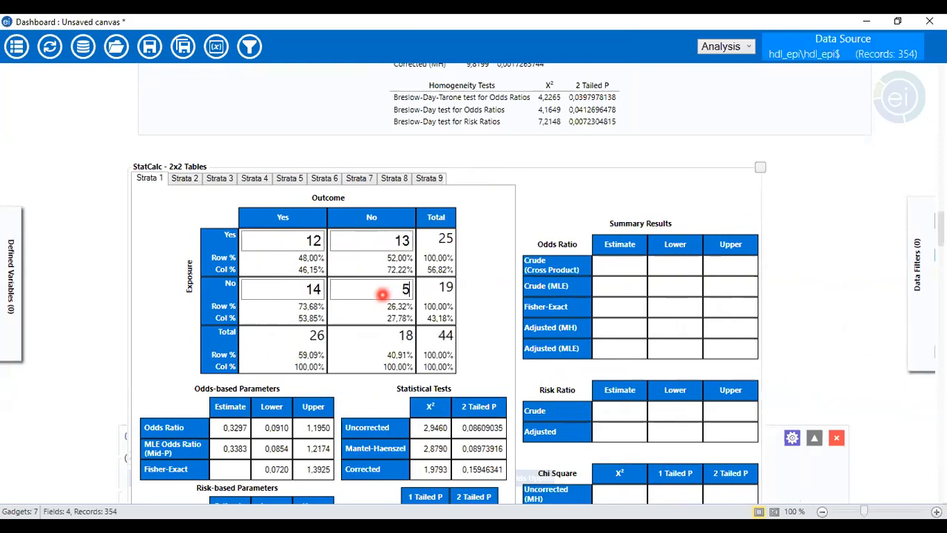
scroll(517, 369, "down", 2)
scroll(296, 301, "down", 1)
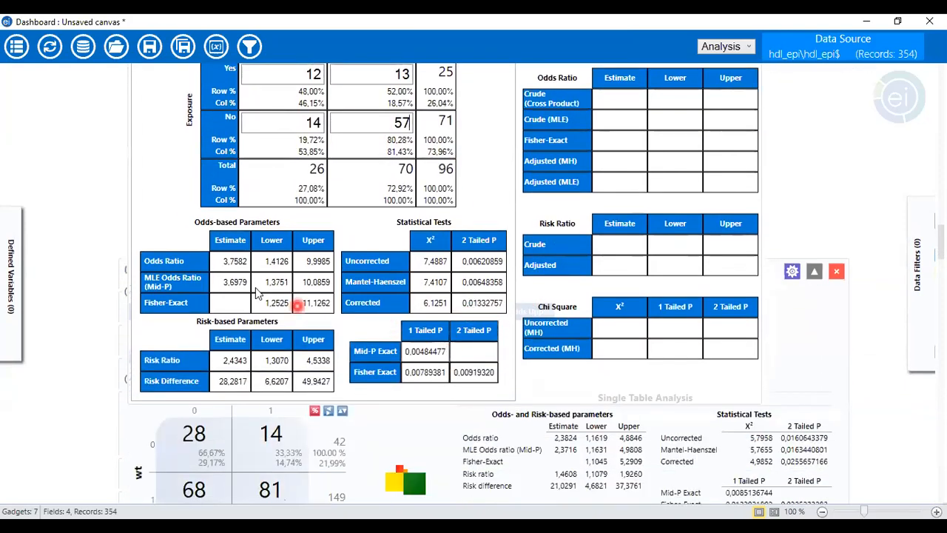
scroll(295, 295, "up", 2)
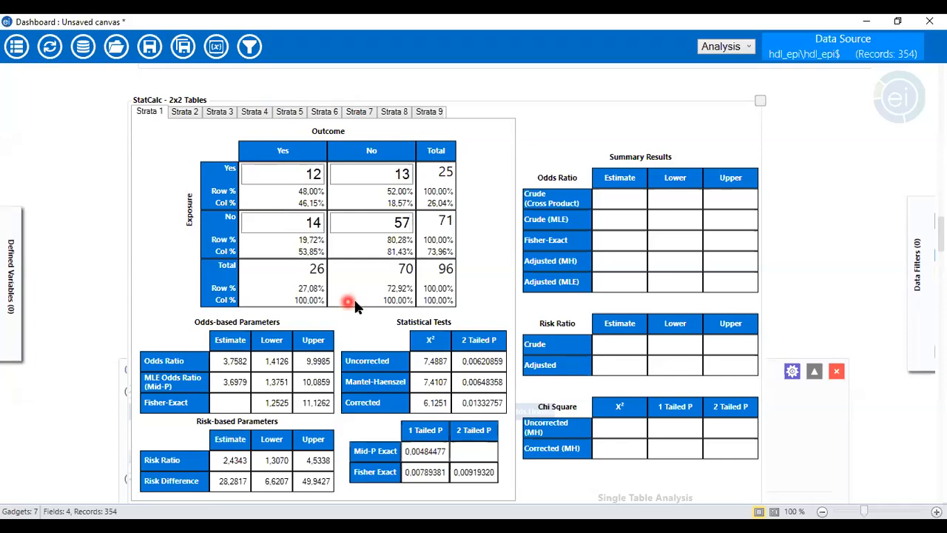
Bring up the list of StatCalc calculators that can be added to the canvas beside the wt-stratified summary results.
scroll(796, 276, "up", 3)
scroll(783, 285, "down", 8)
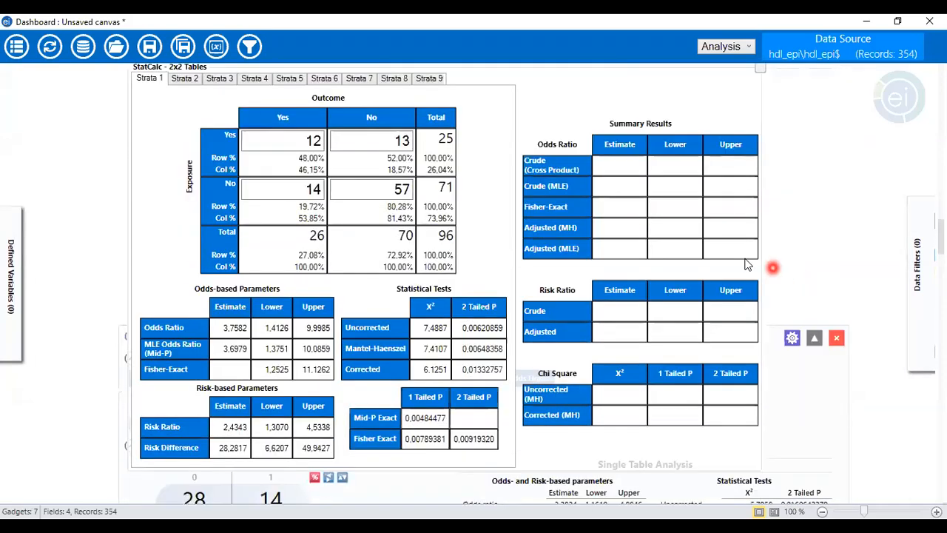
scroll(712, 259, "up", 8)
scroll(708, 304, "up", 3)
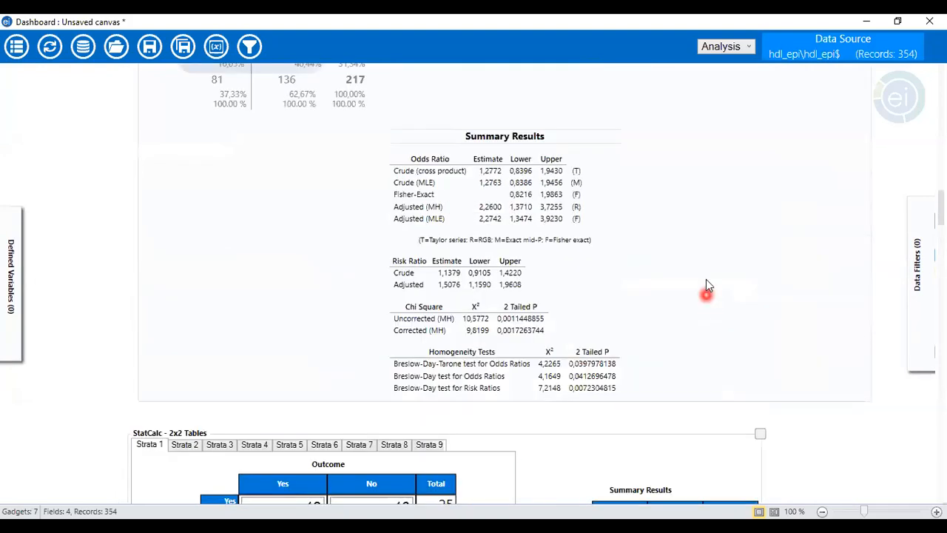
right_click(711, 261)
right_click(280, 189)
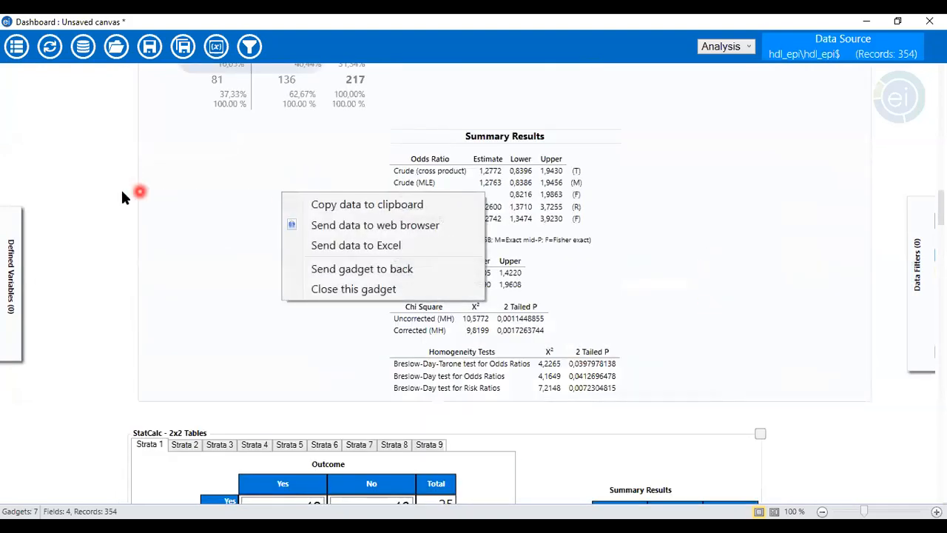
right_click(112, 190)
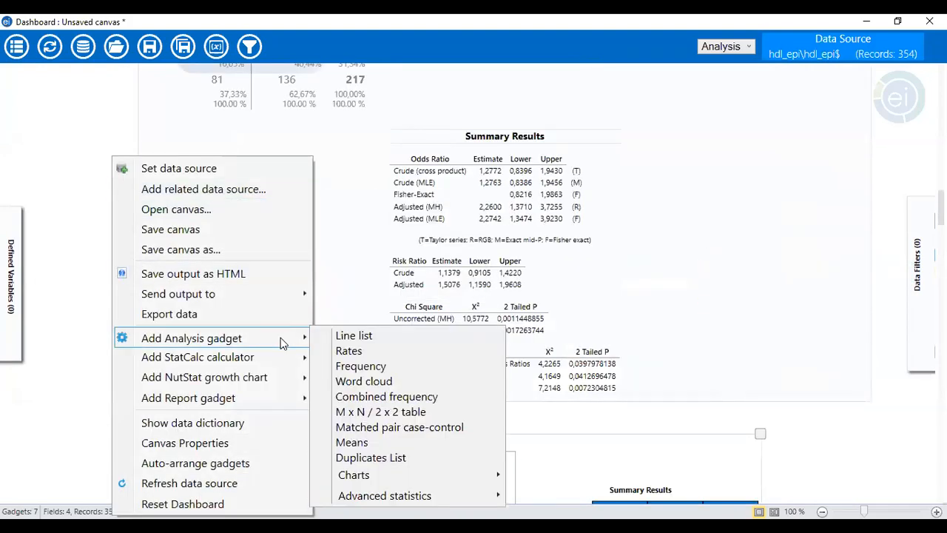
mouse_move(282, 370)
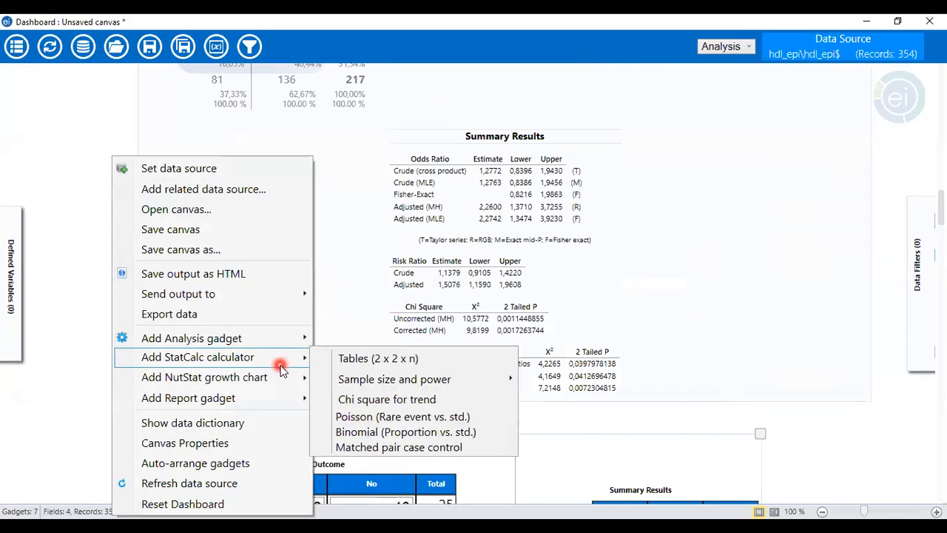